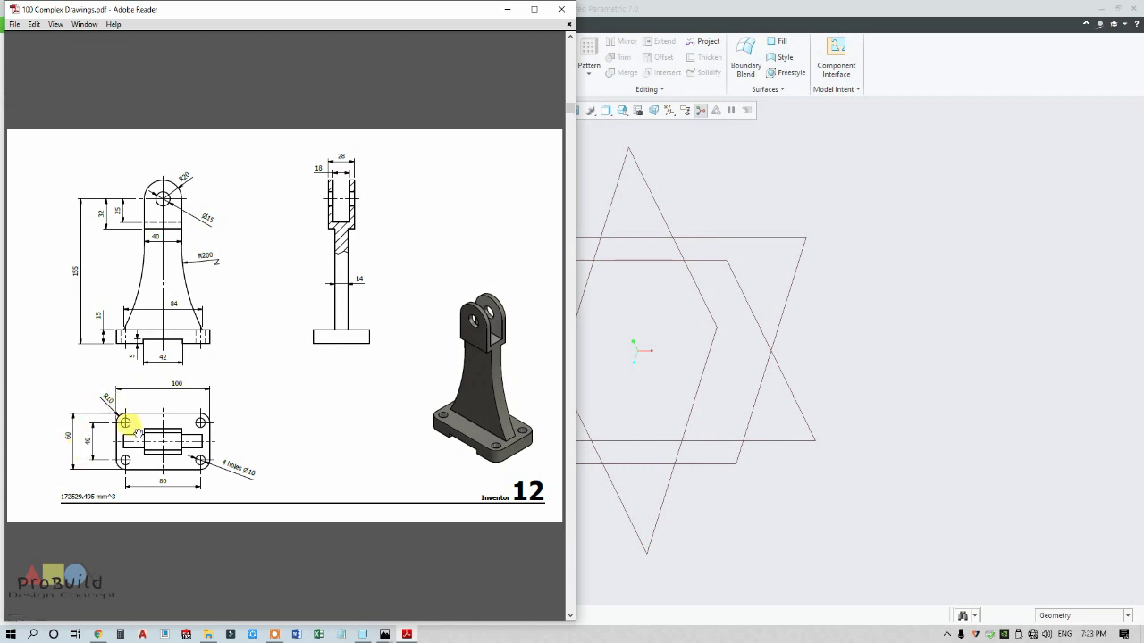
scroll(163, 366, up, 1)
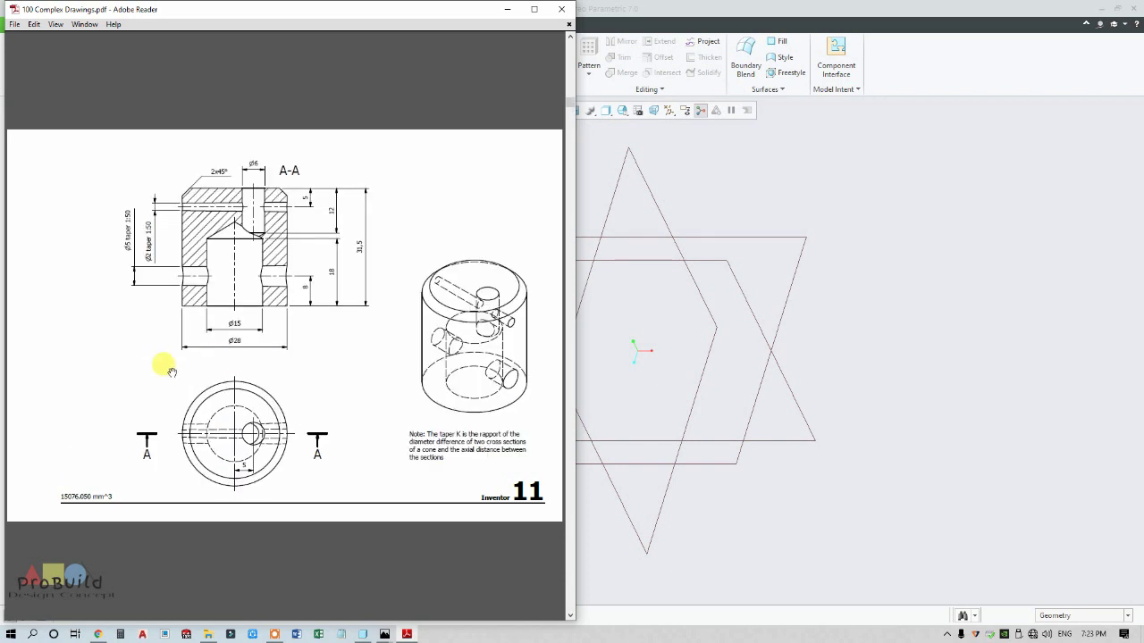
scroll(233, 387, down, 1)
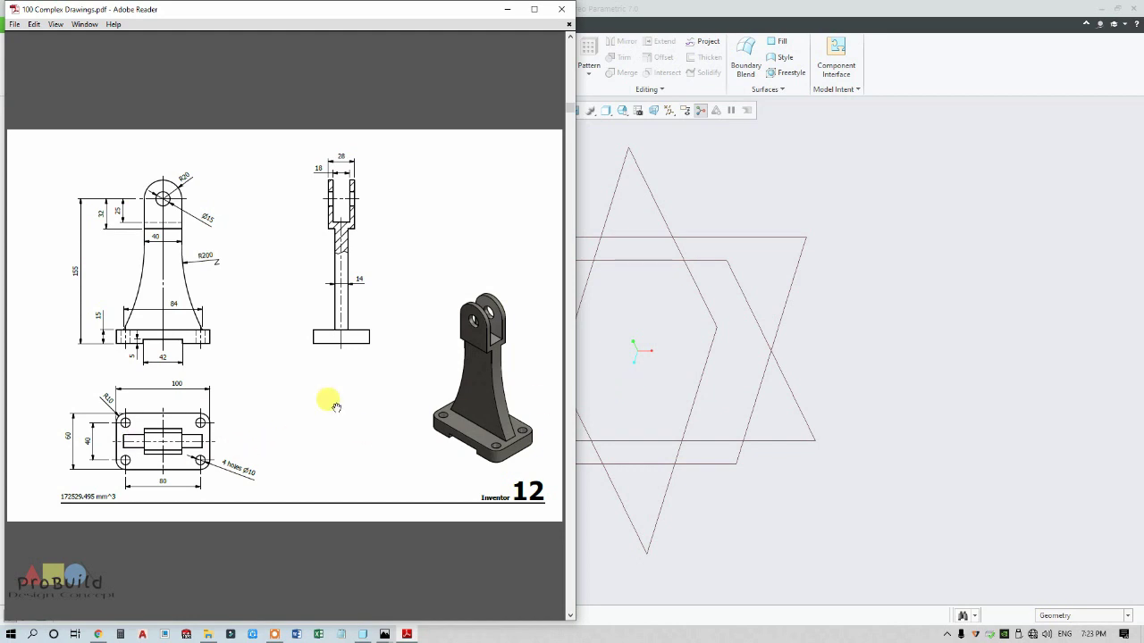
Switch to Creo Parametric, start an Extrude on the TOP plane and discard its sketch while keeping the Extrude command active
click(645, 385)
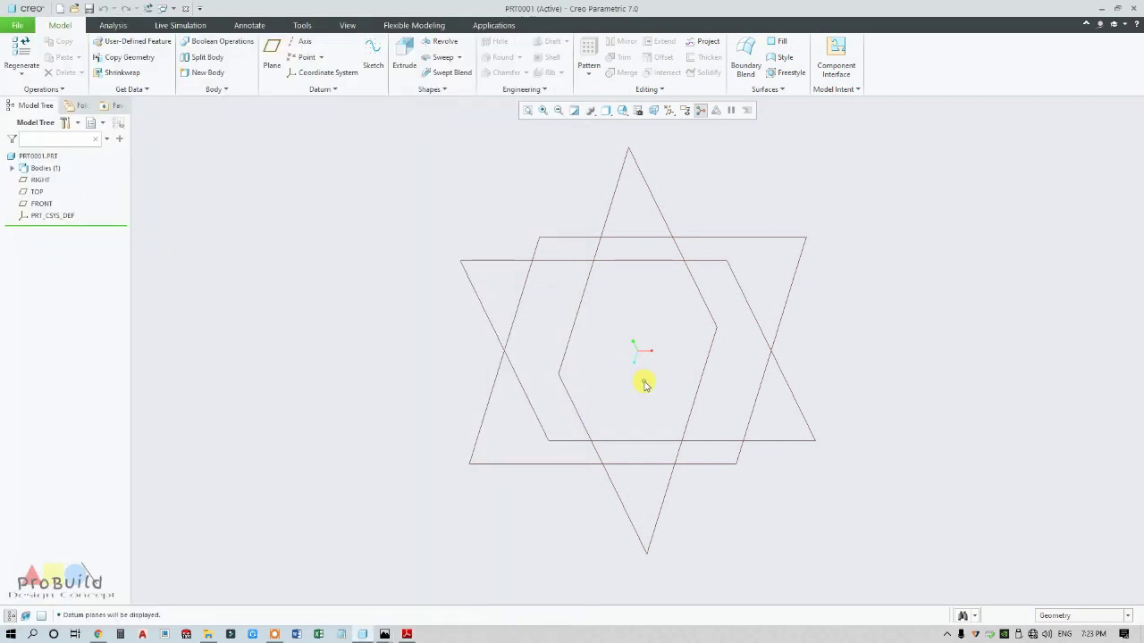
click(37, 194)
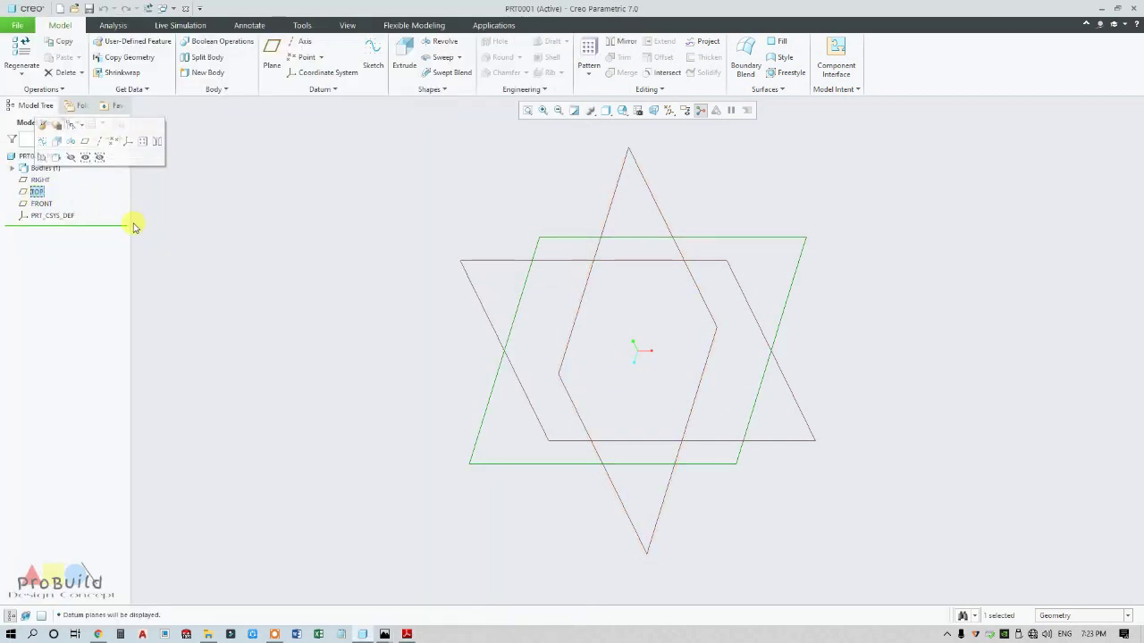
click(404, 61)
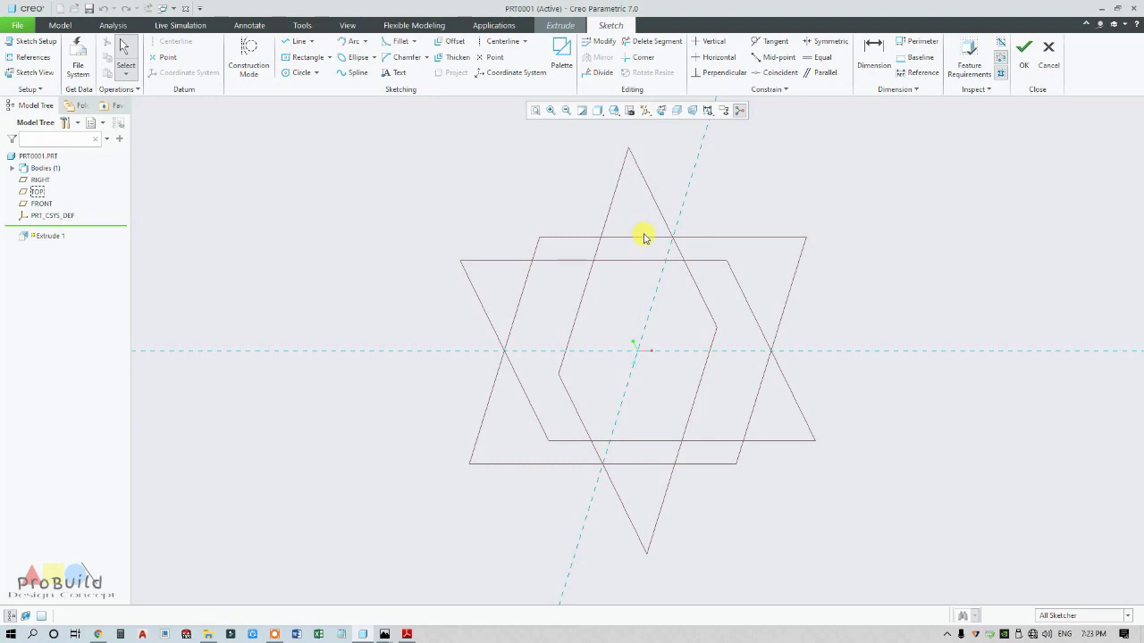
click(1048, 54)
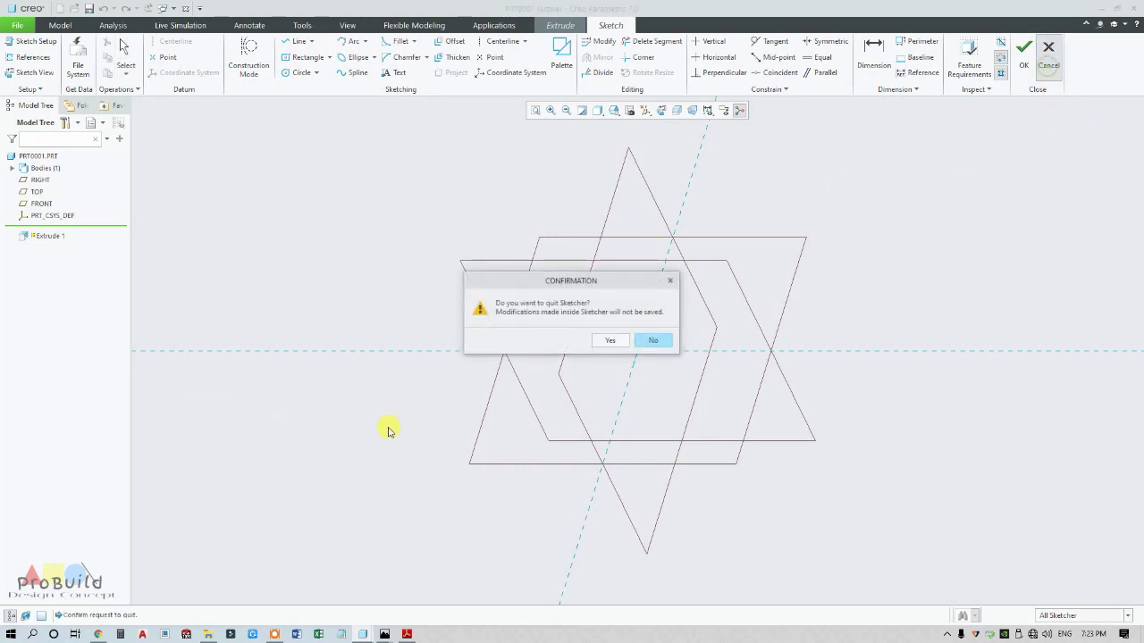
click(607, 340)
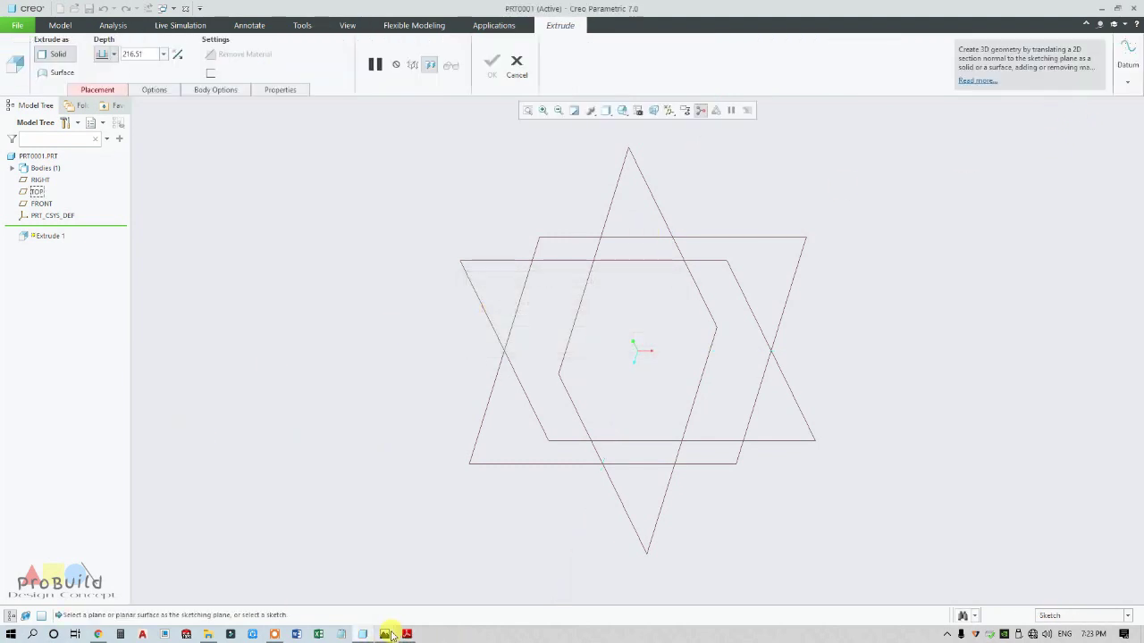
Check drawing 12 in Adobe Reader, place the Extrude sketch on the FRONT plane instead and orient the view parallel to the screen
click(385, 634)
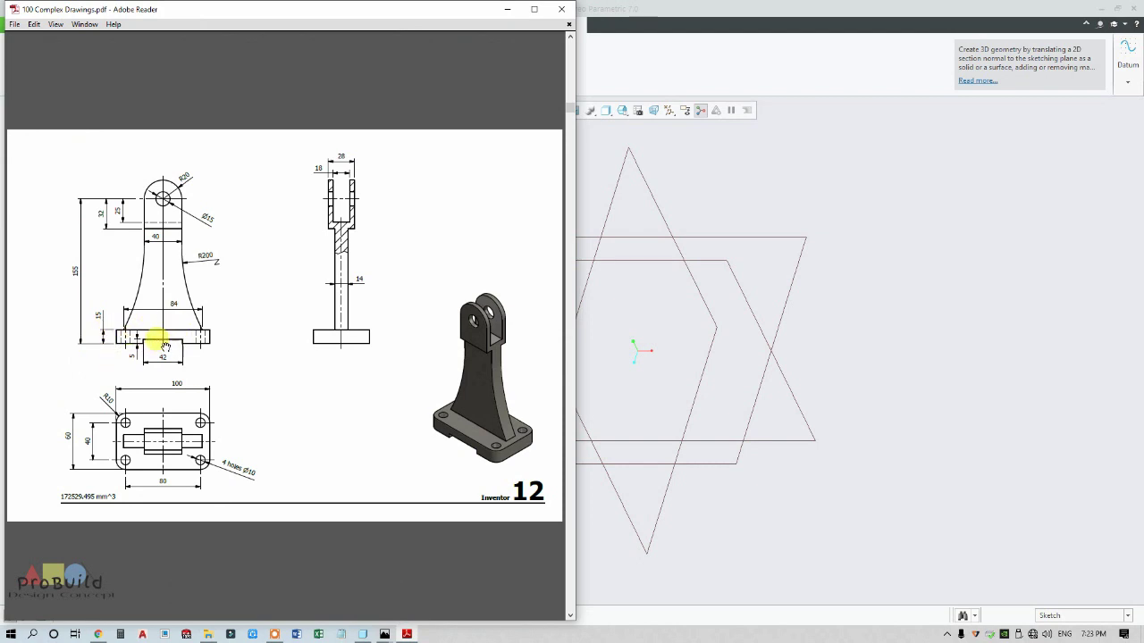
click(706, 208)
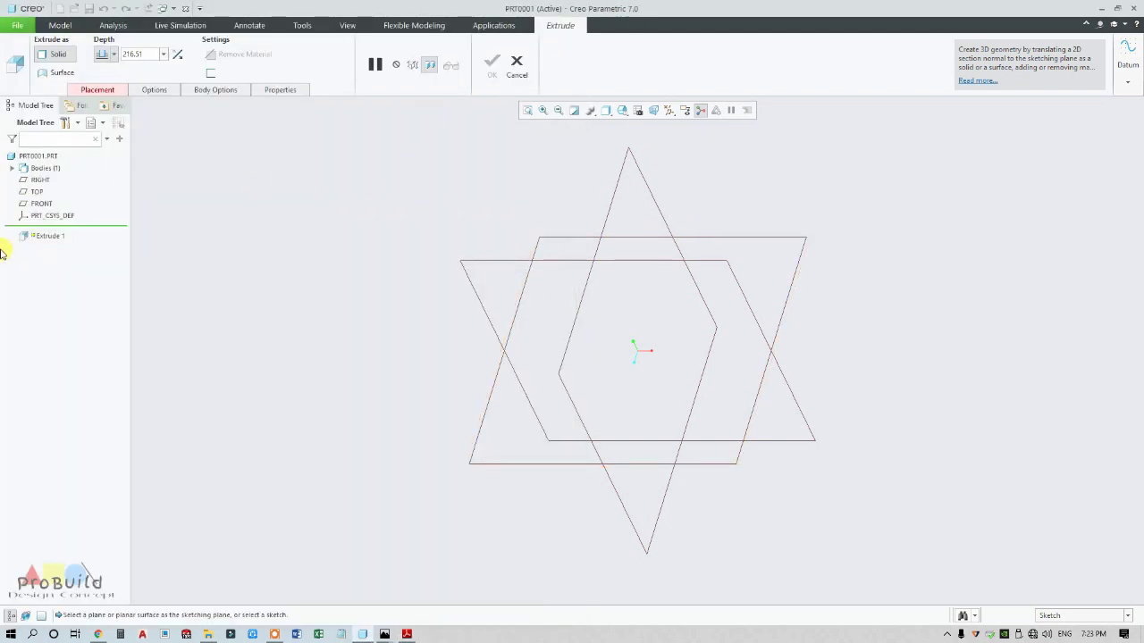
click(43, 204)
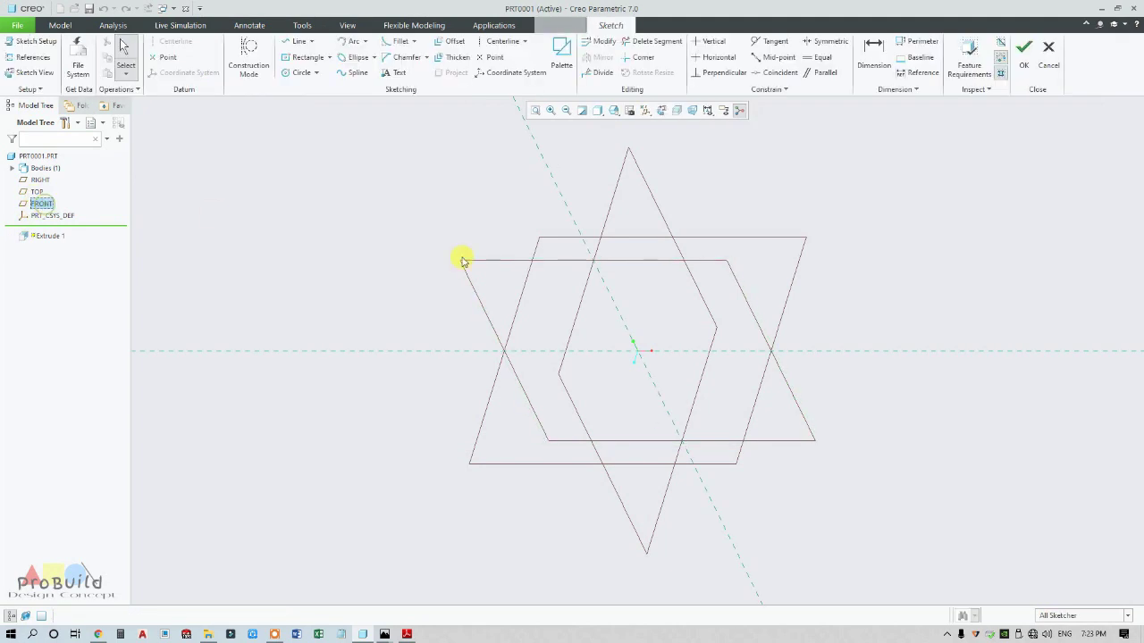
click(661, 115)
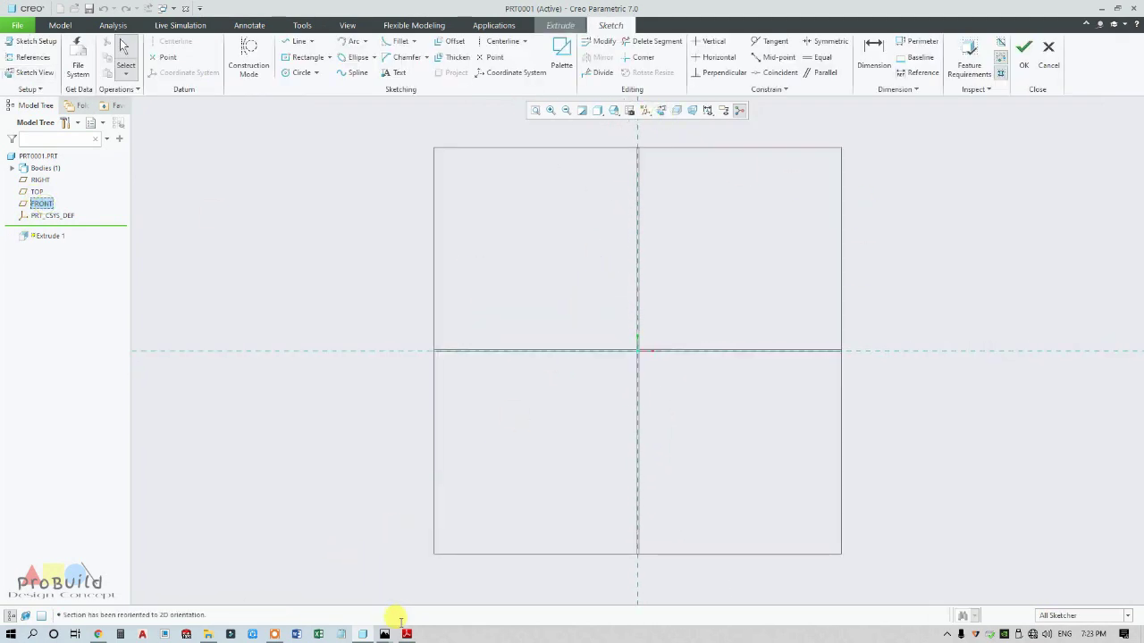
Consult the drawing and sketch a corner rectangle about 299 wide and 38 high, with its bottom edge on the horizontal reference
click(406, 633)
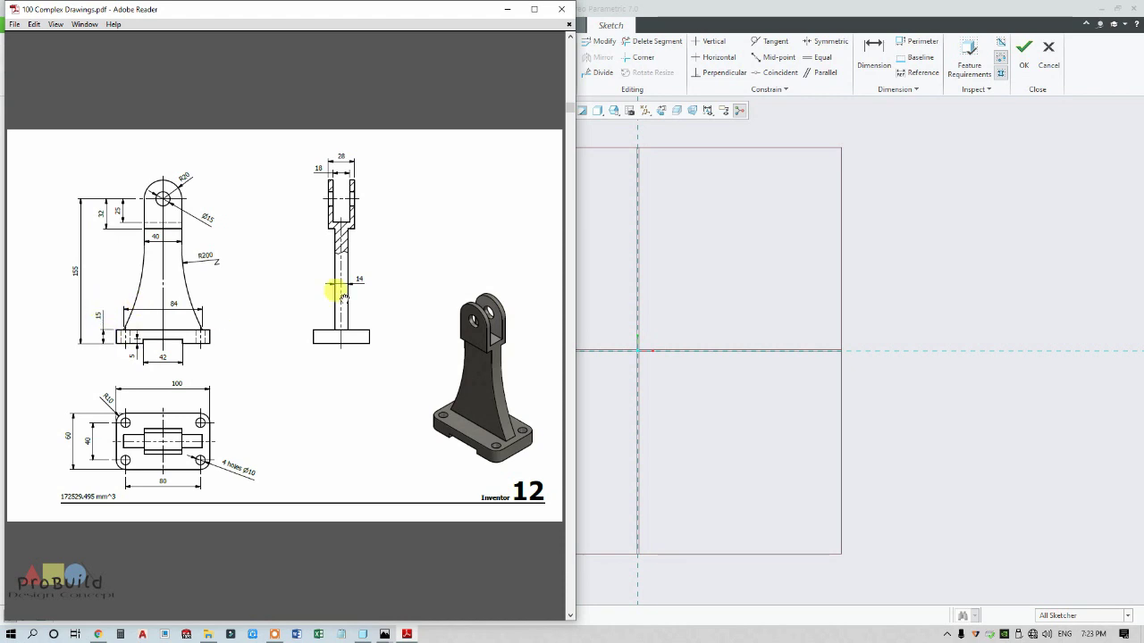
click(669, 289)
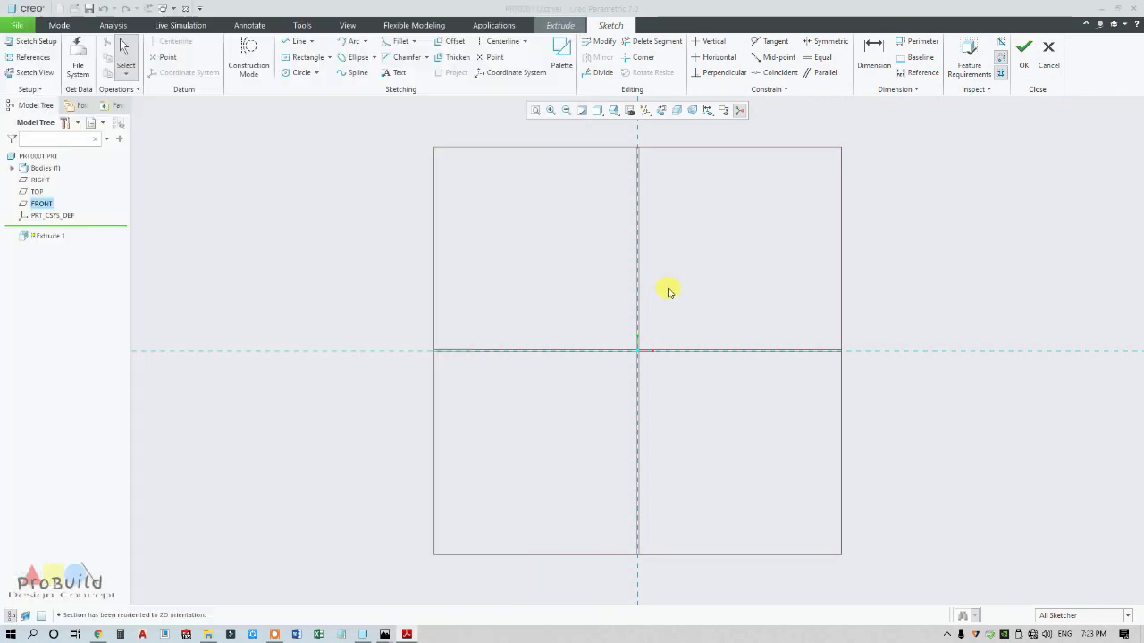
click(304, 59)
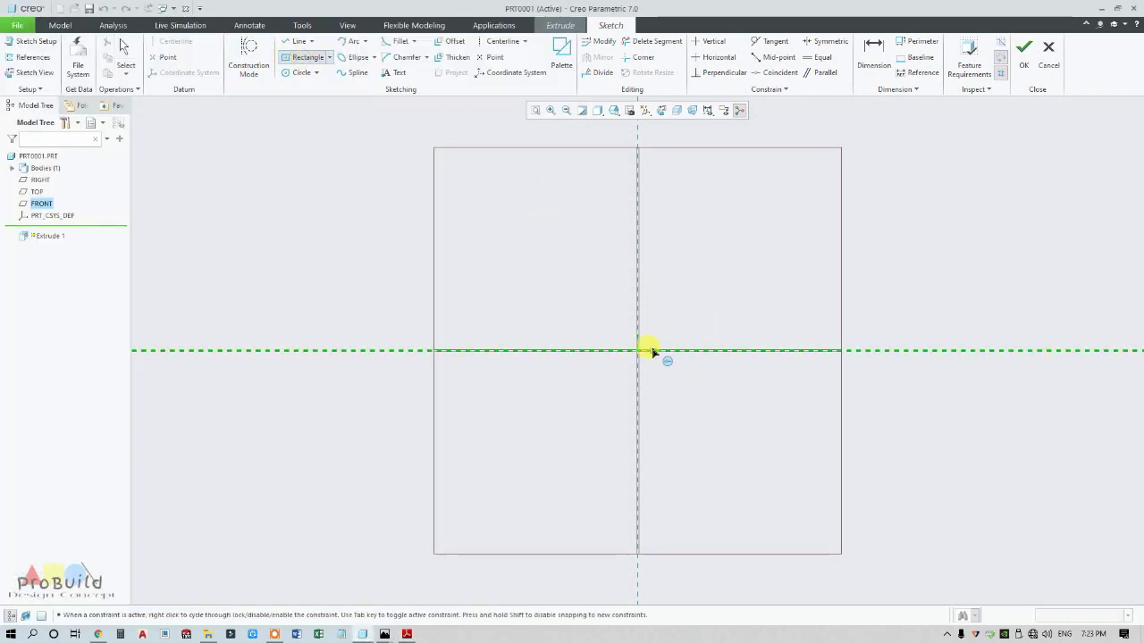
click(329, 57)
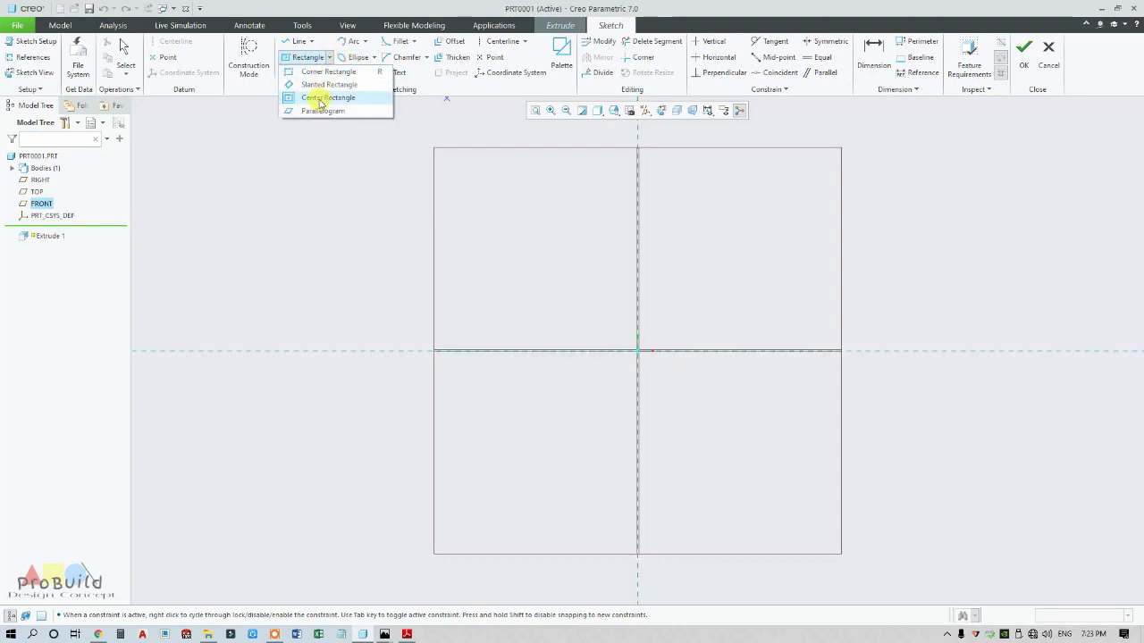
click(305, 75)
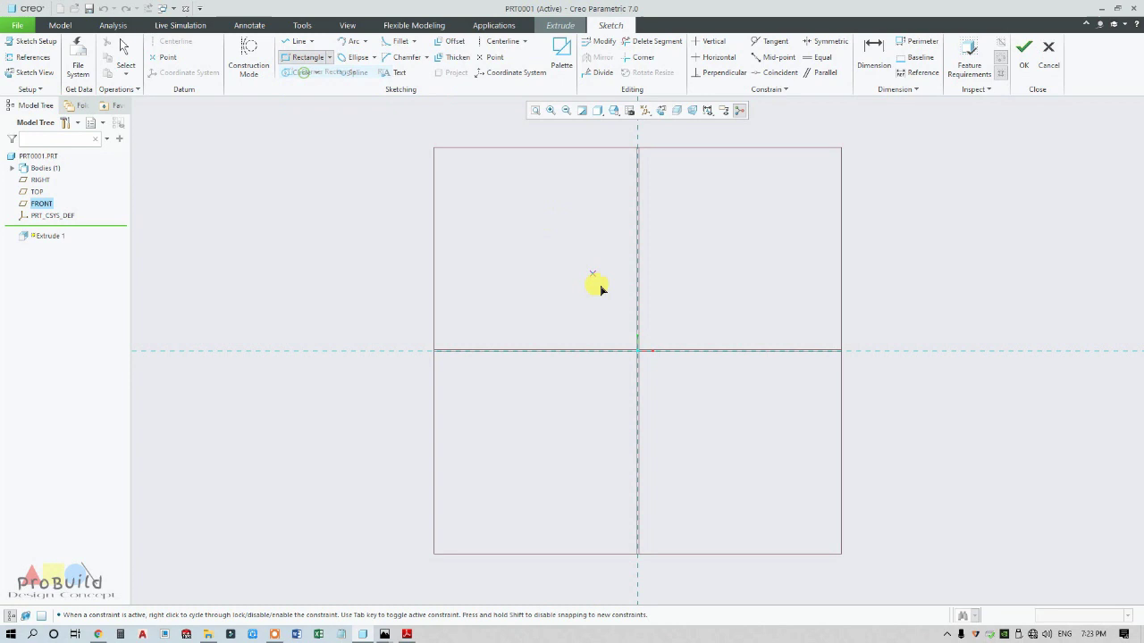
click(521, 321)
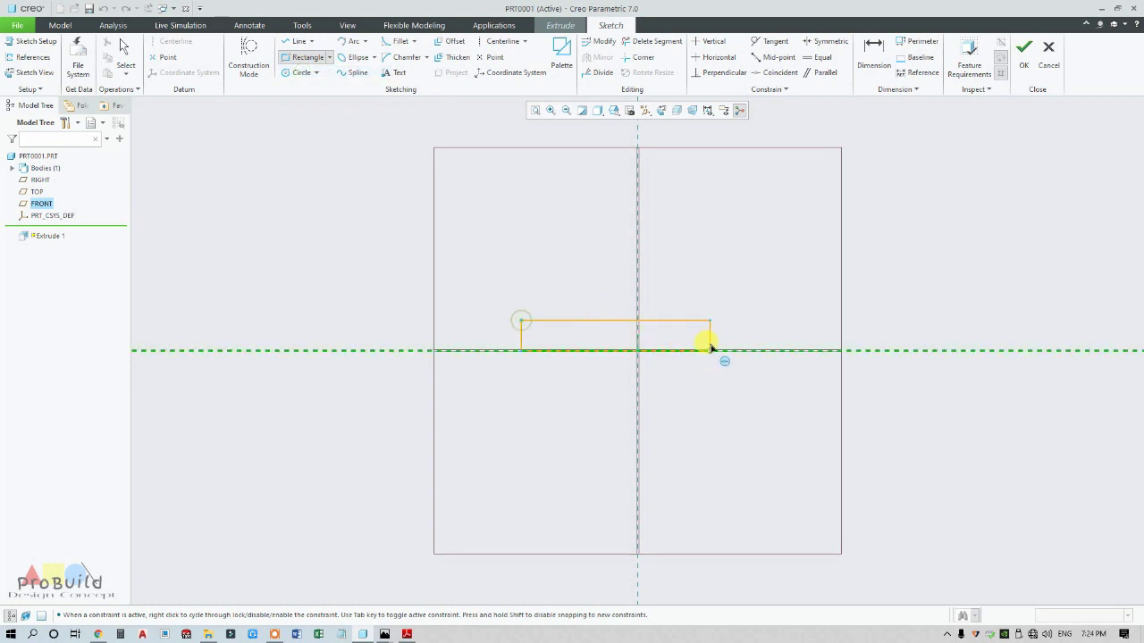
click(774, 334)
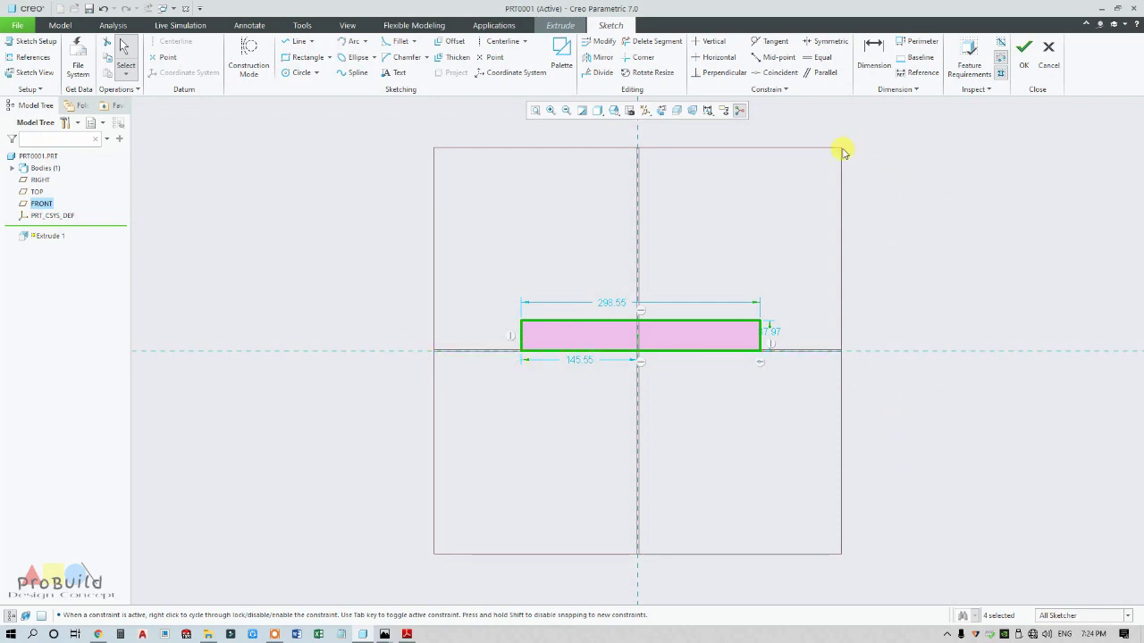
Add a vertical centerline through the sketch origin and make the rectangle's corners symmetric about it
click(503, 41)
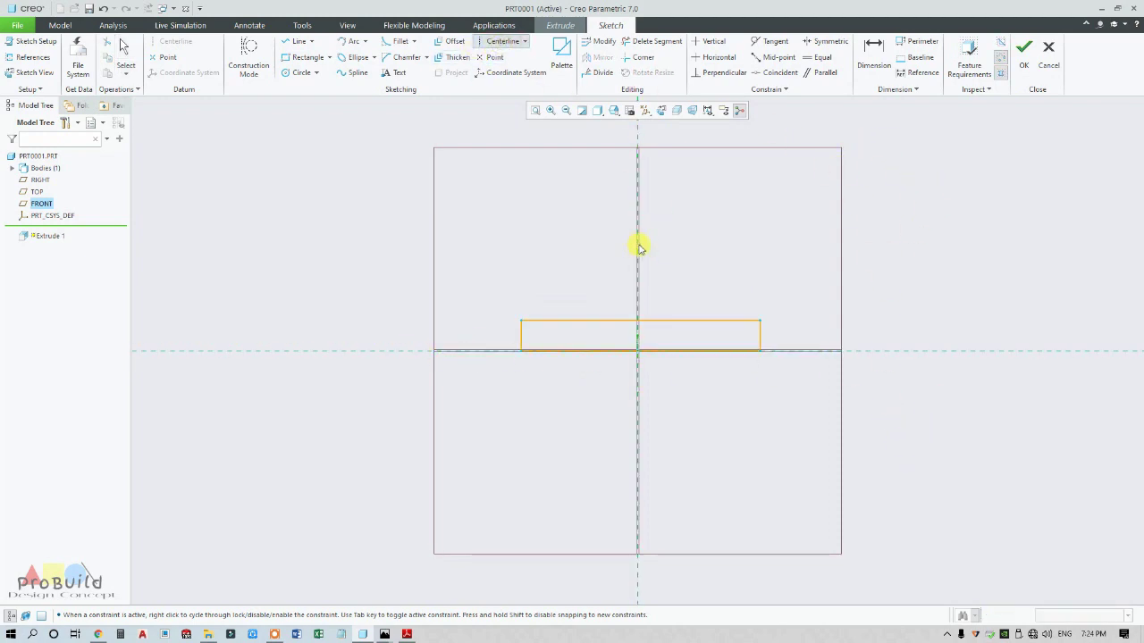
click(637, 336)
middle_click(638, 337)
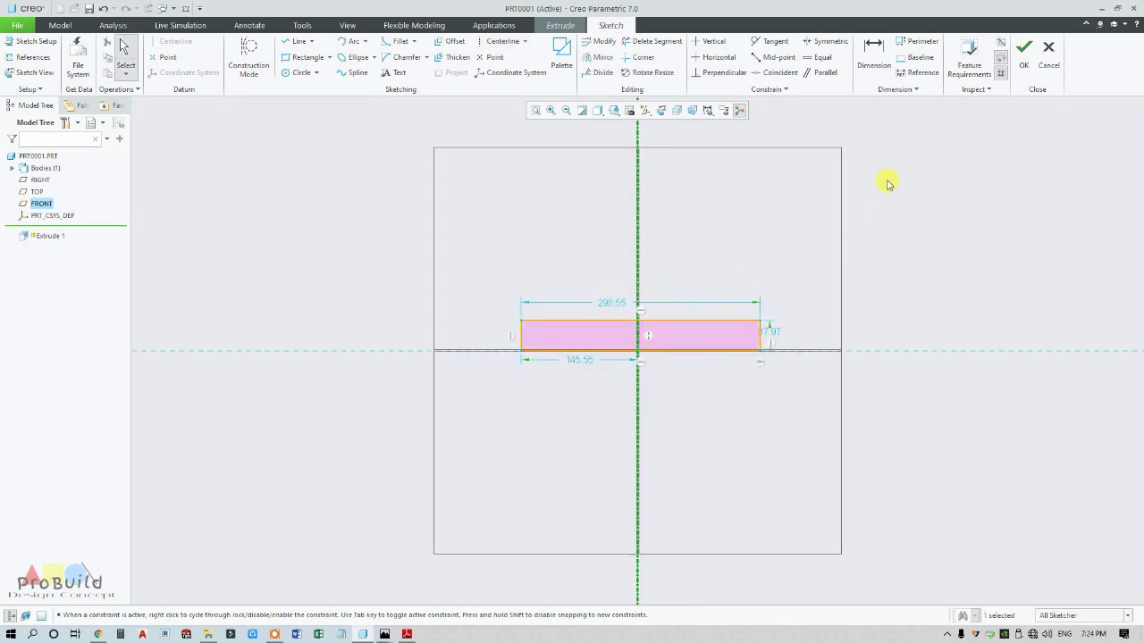
click(819, 42)
click(759, 323)
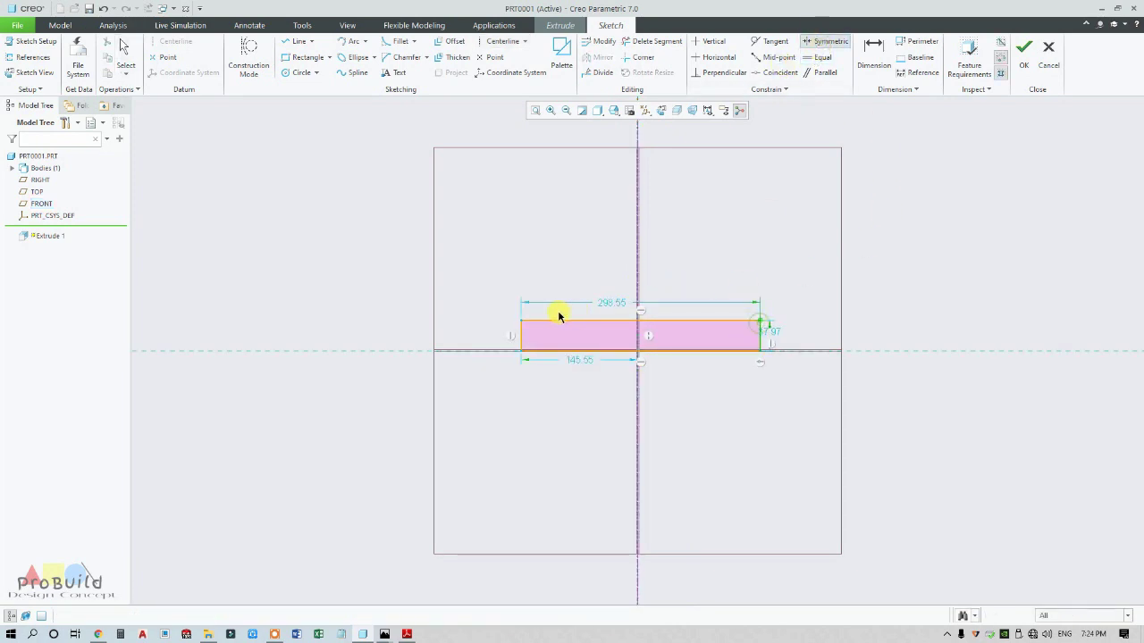
click(638, 267)
middle_click(686, 329)
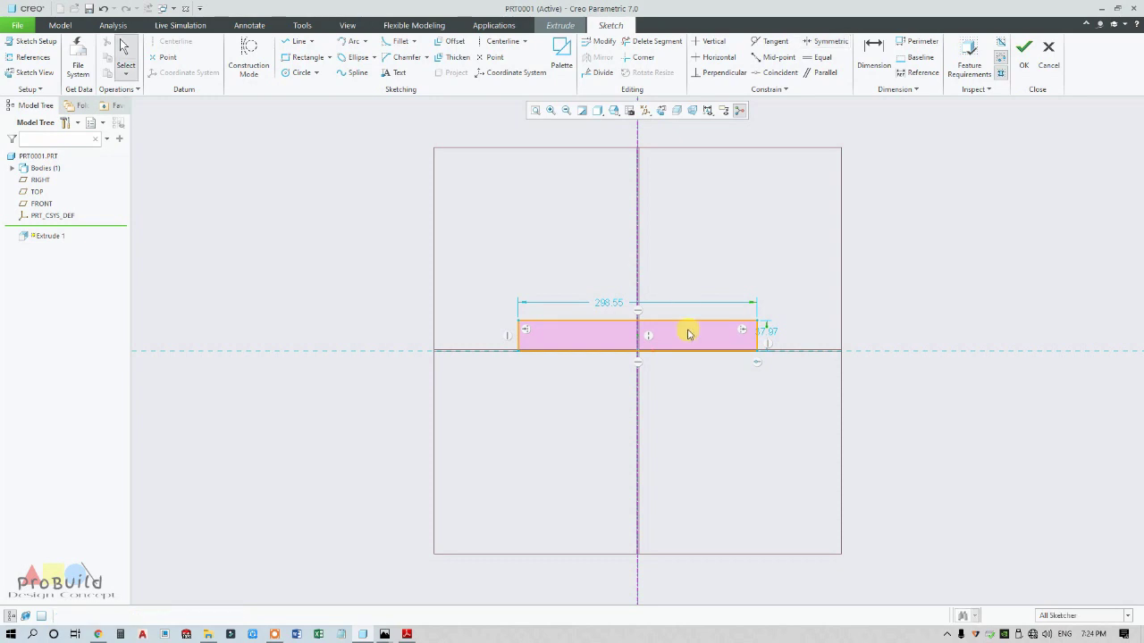
Set the base rectangle's height to 15 and its width to 100
scroll(776, 368, down, 1)
scroll(761, 320, down, 1)
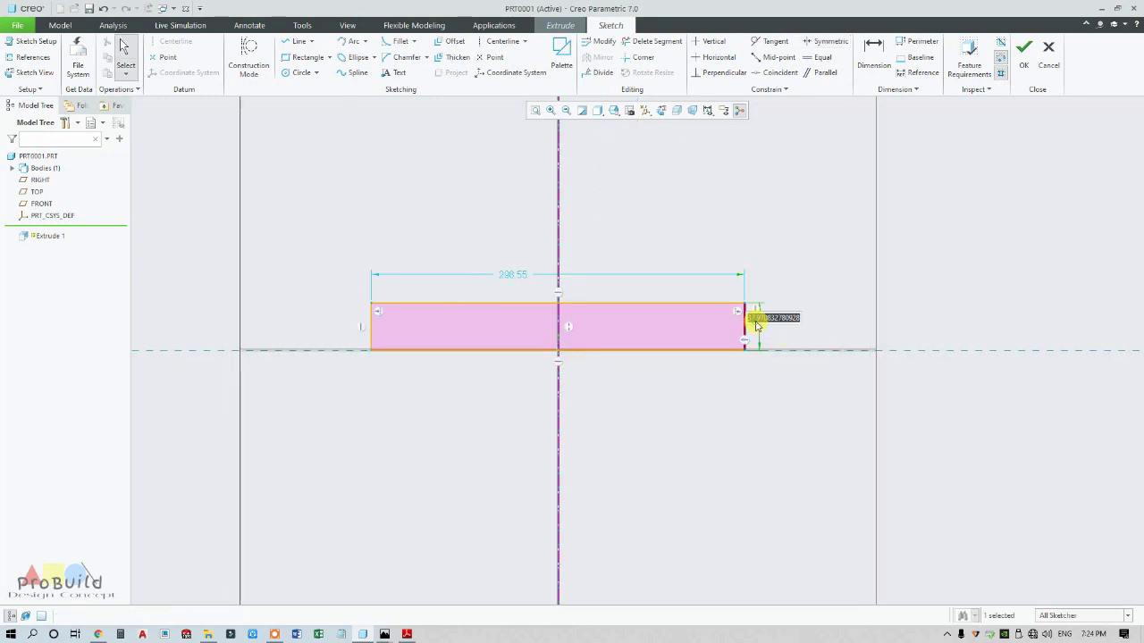
text(17)
key(Return)
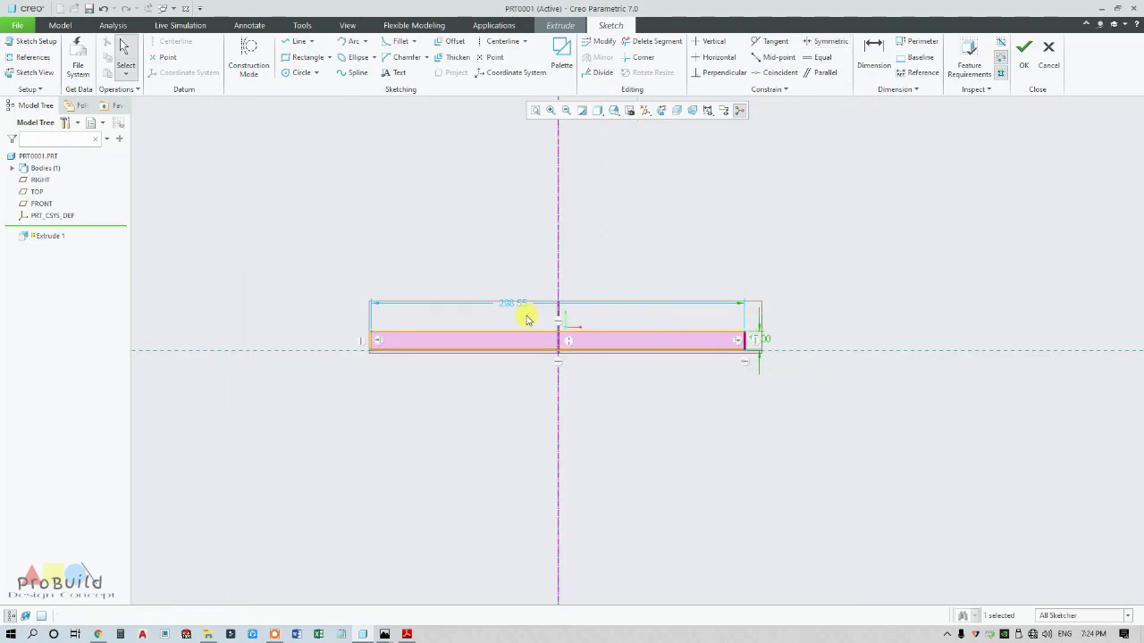
drag(512, 307, 590, 319)
double_click(592, 319)
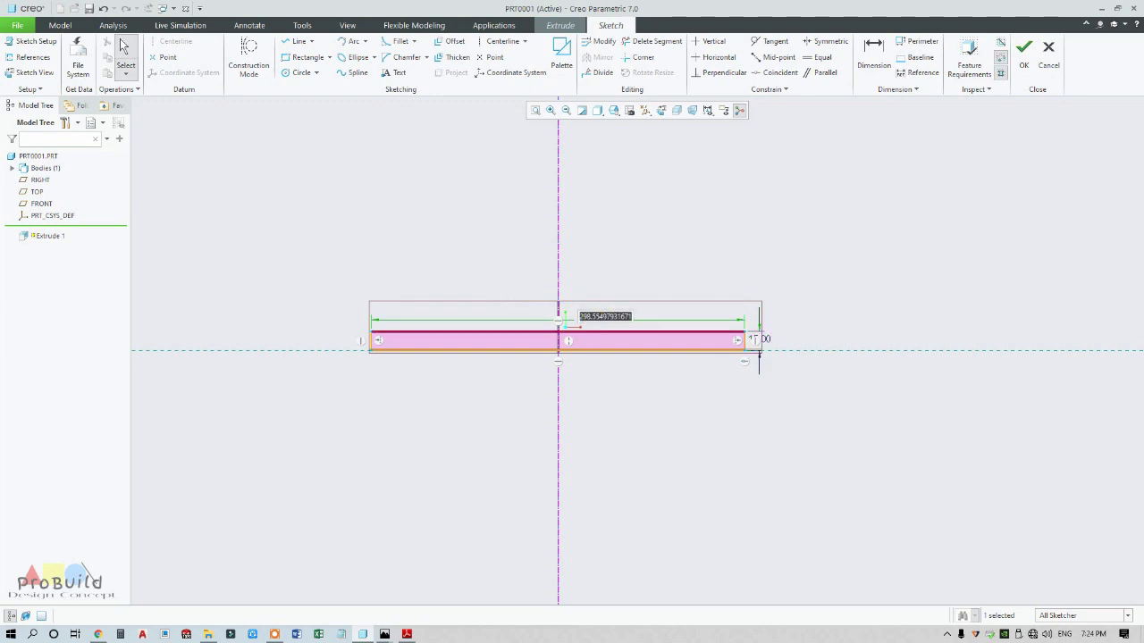
text(100)
key(Return)
scroll(557, 340, down, 2)
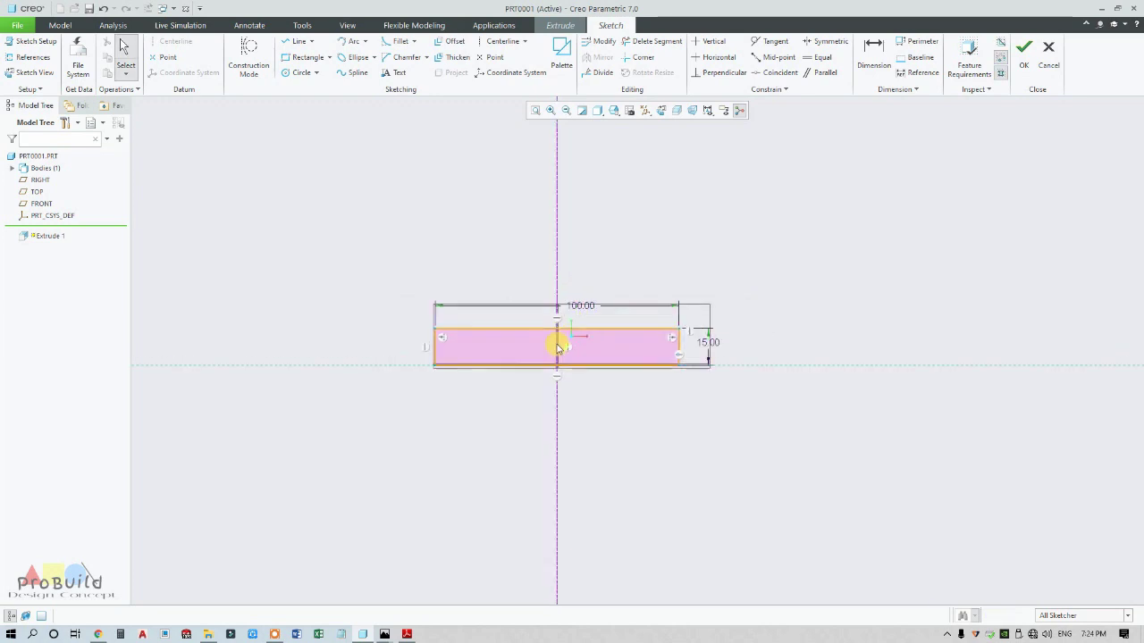
scroll(576, 366, down, 2)
Check the drawing and sketch a notch rectangle about 39 by 4.5 on the base's bottom edge, symmetric about the centerline
click(406, 635)
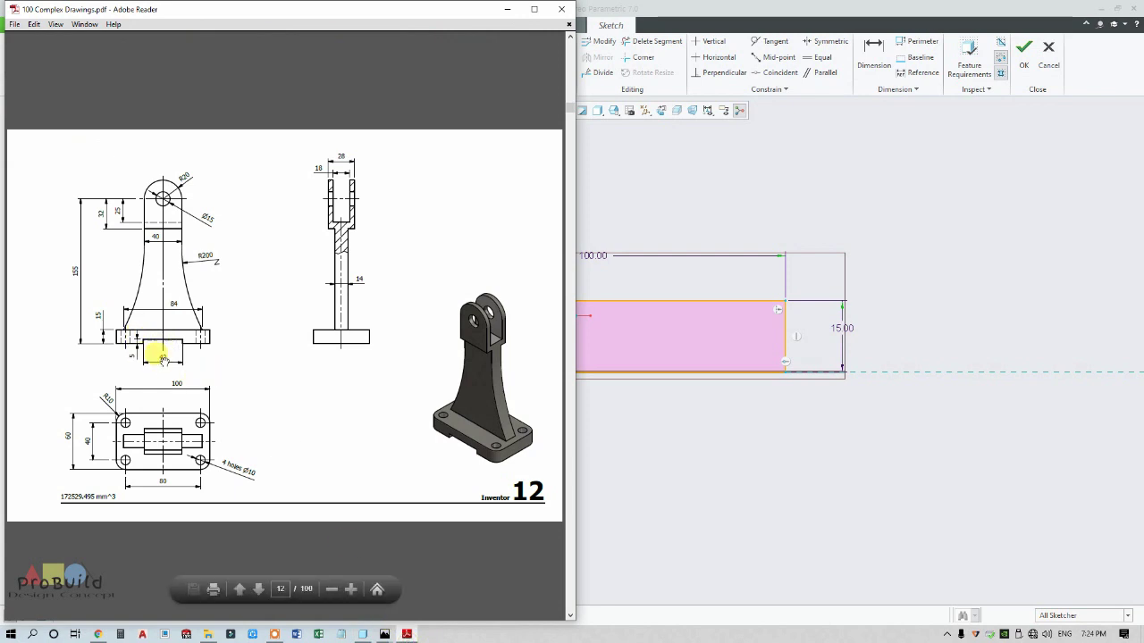
click(602, 445)
click(300, 57)
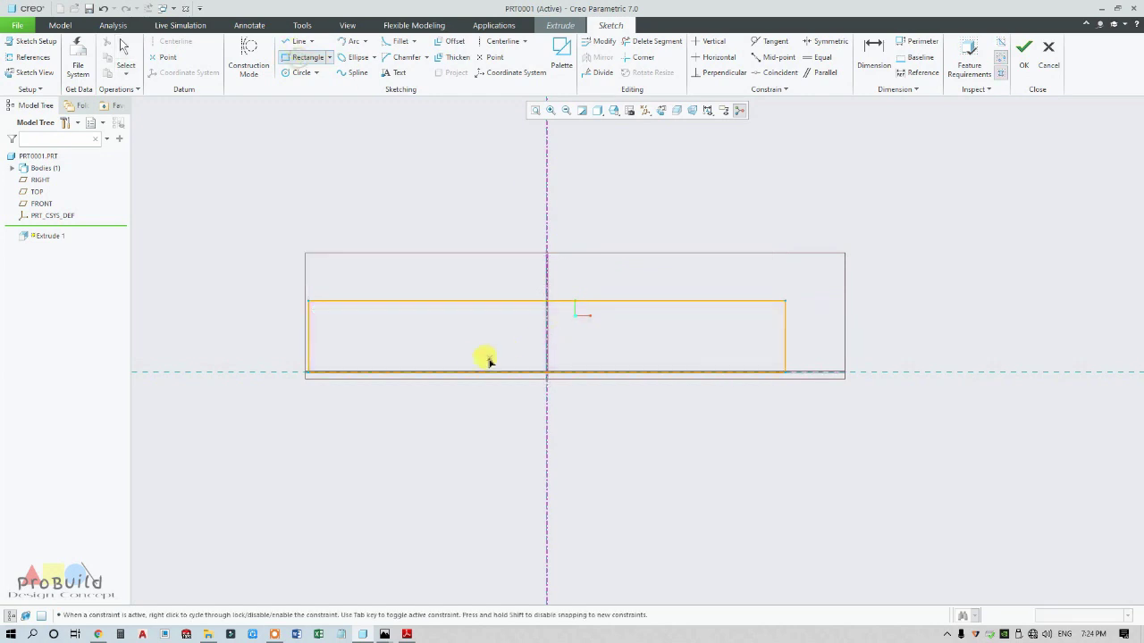
click(455, 352)
click(633, 373)
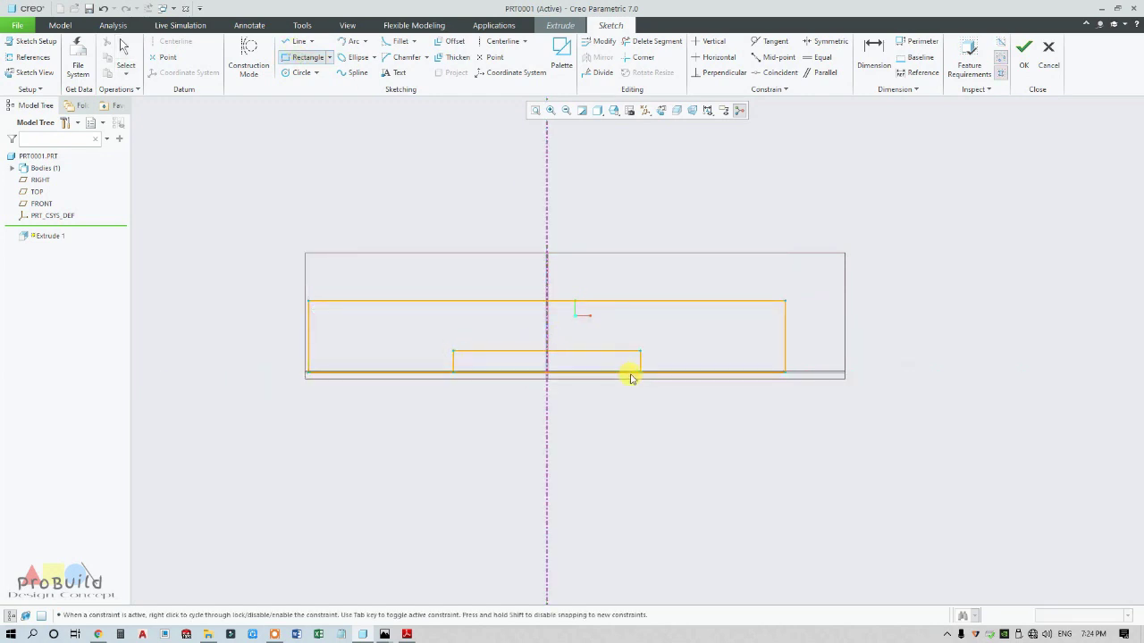
middle_click(648, 421)
scroll(453, 365, down, 1)
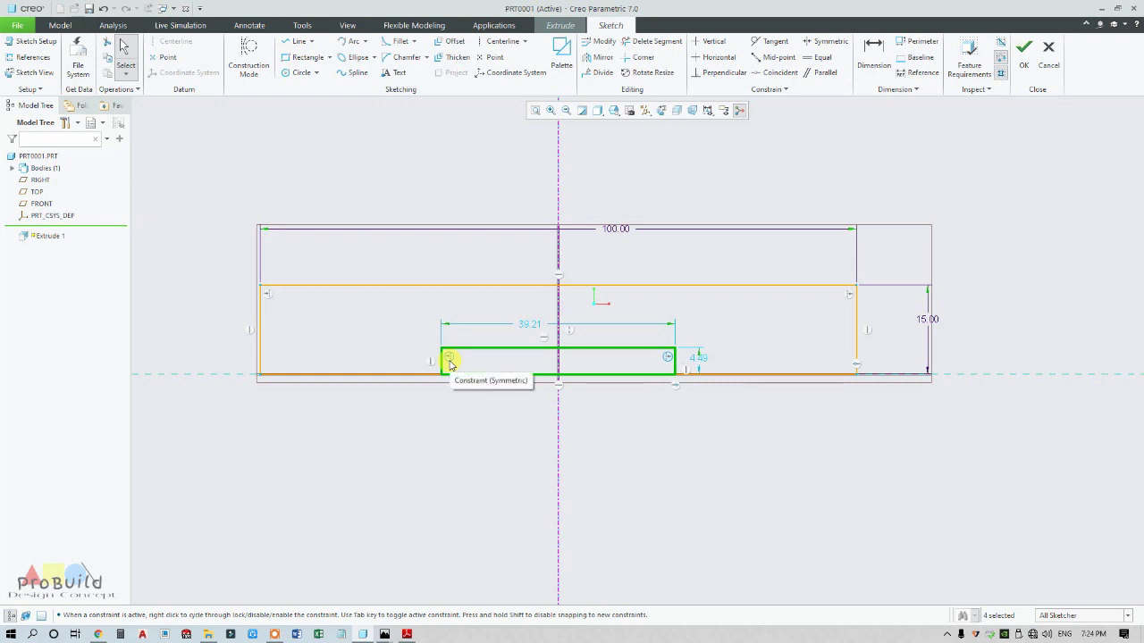
Set the notch rectangle's width to 42 and its height to 5
click(506, 417)
double_click(528, 325)
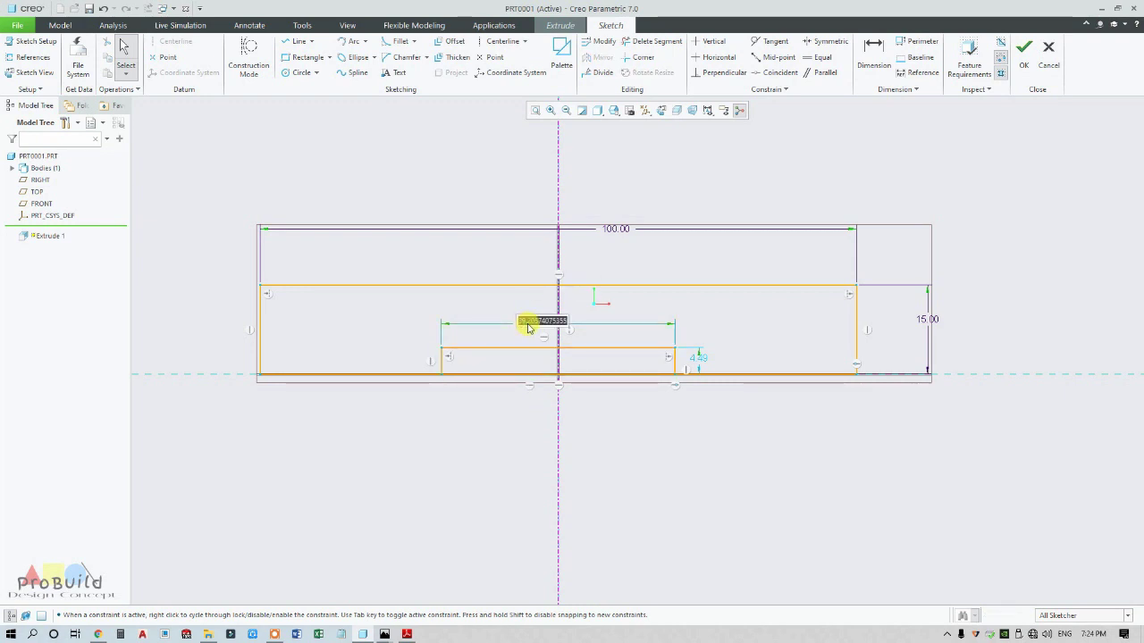
key(Return)
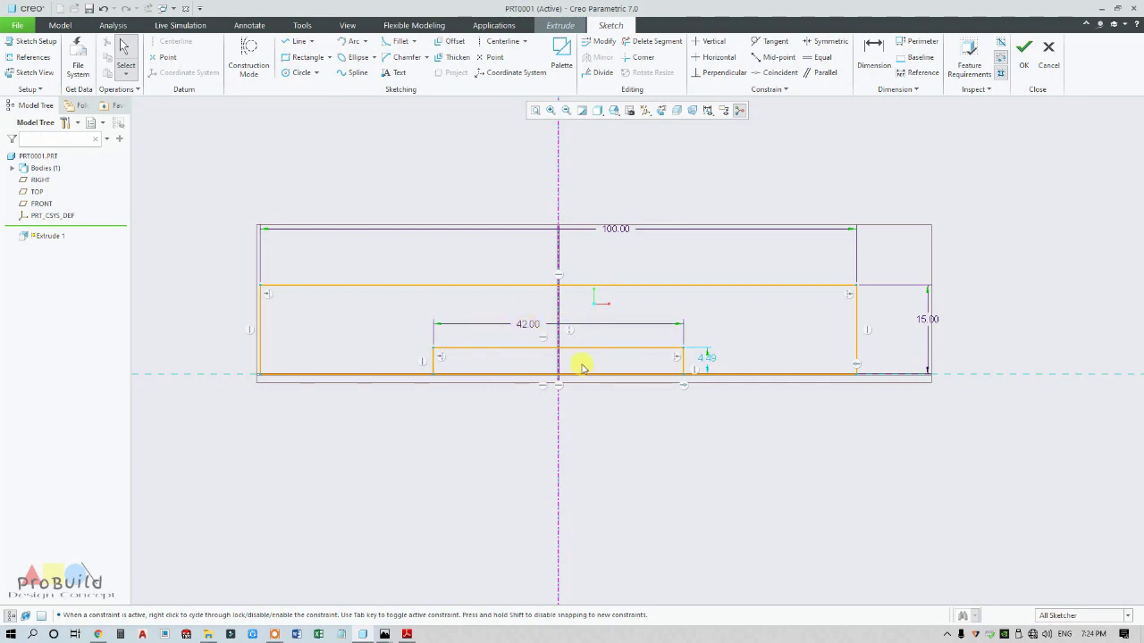
double_click(708, 359)
text(5)
key(Return)
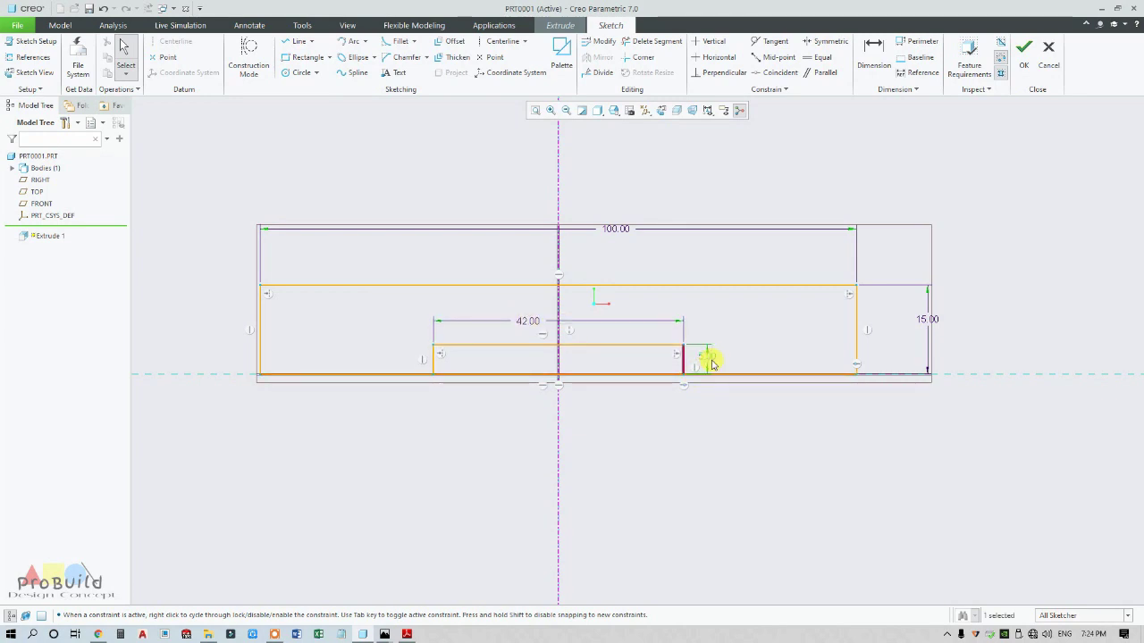
Trim away the bottom edge segment between the notch's two sides with Delete Segment so the profile becomes one closed outline
click(650, 41)
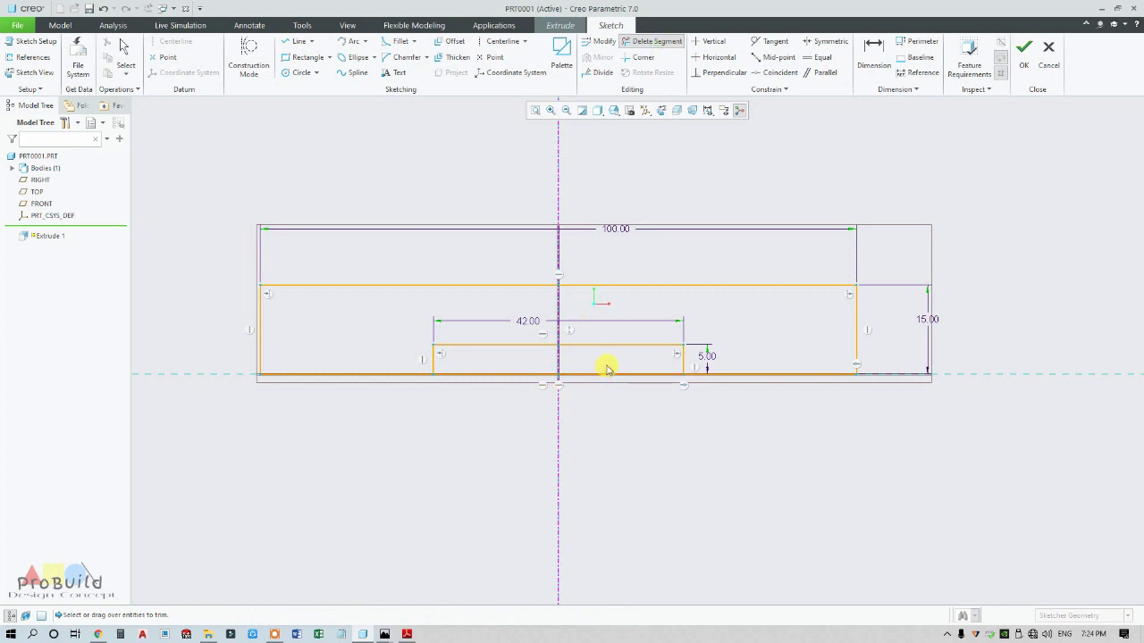
mouse_move(605, 366)
mouse_down()
mouse_move(512, 375)
mouse_move(617, 375)
mouse_up()
middle_click(597, 453)
scroll(488, 450, up, 2)
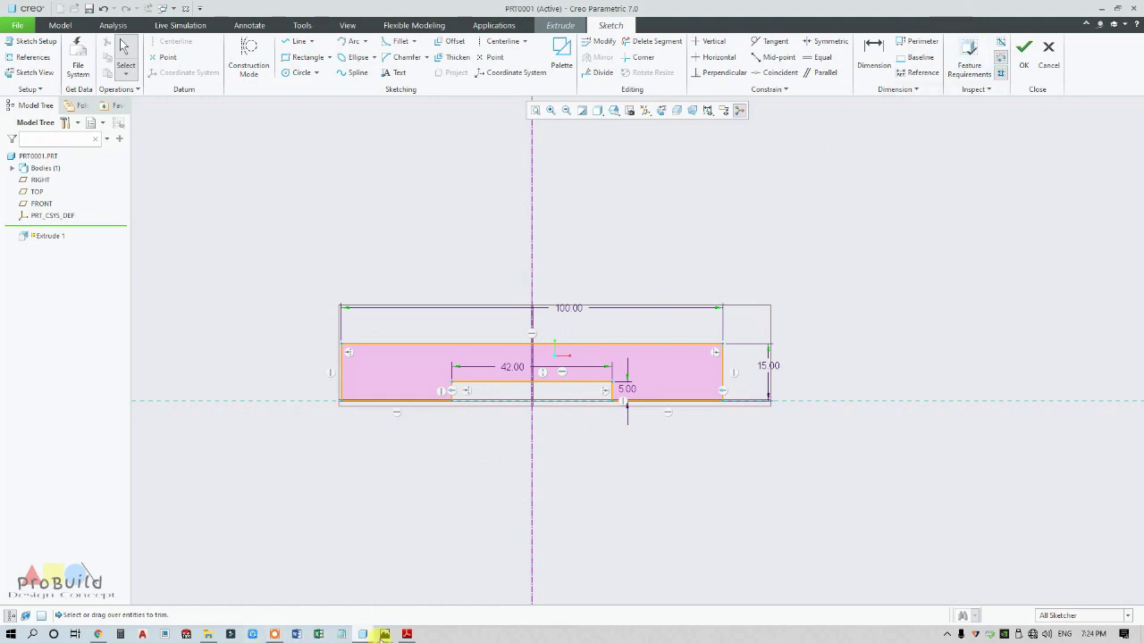
Check the plate's depth in the drawing, finish the sketch and extrude the profile symmetrically to a depth of 60
click(409, 635)
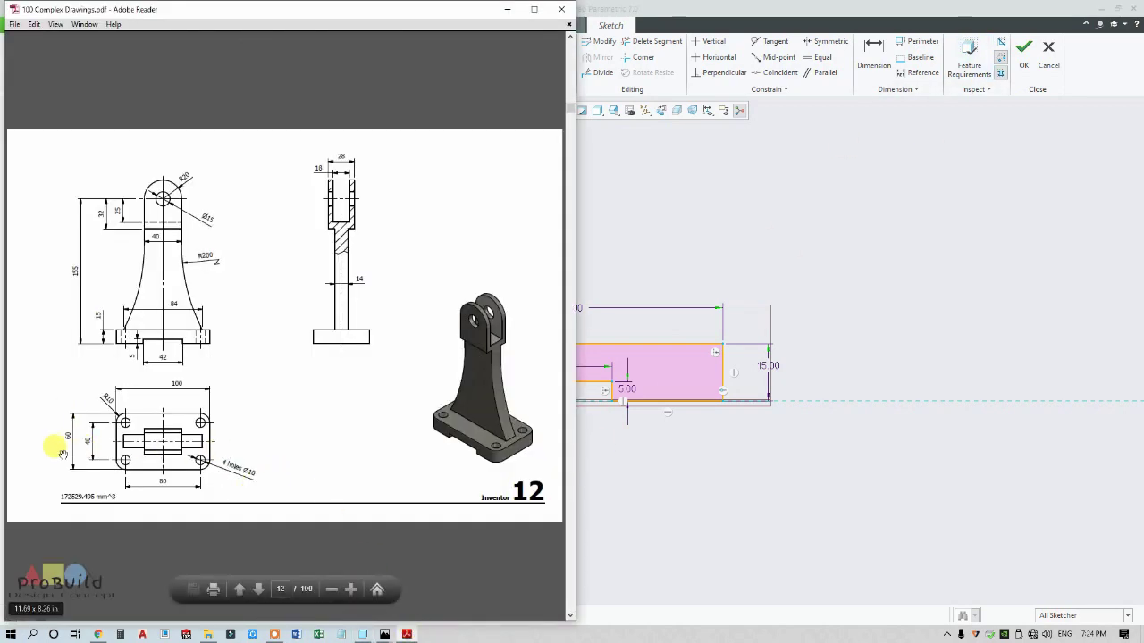
click(703, 465)
key(ctrl+d)
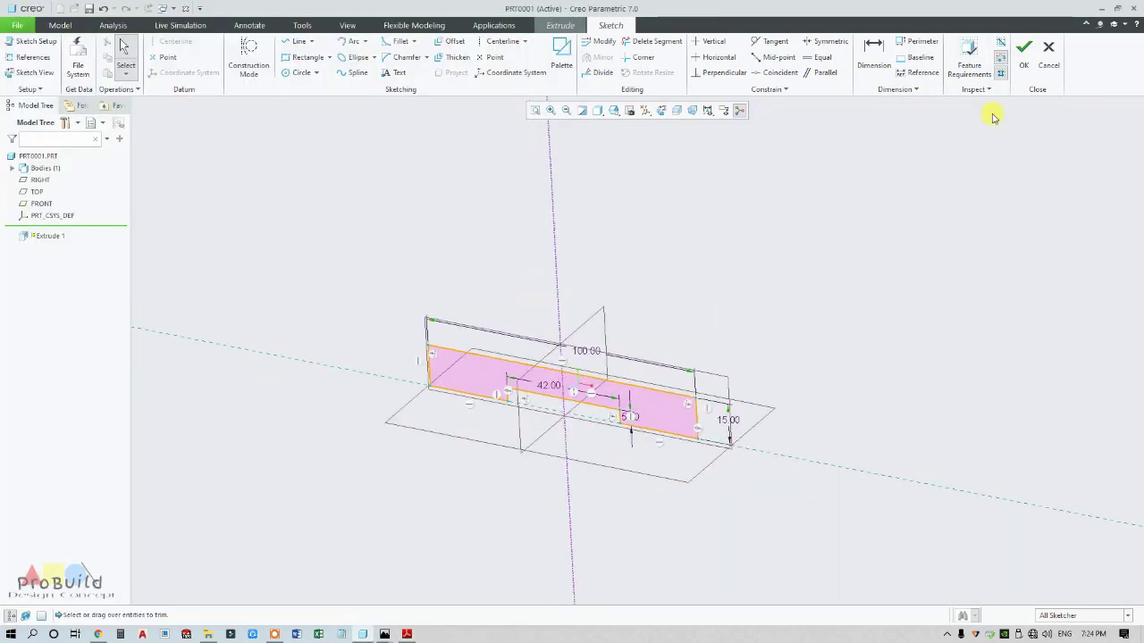
click(1030, 66)
scroll(472, 414, up, 3)
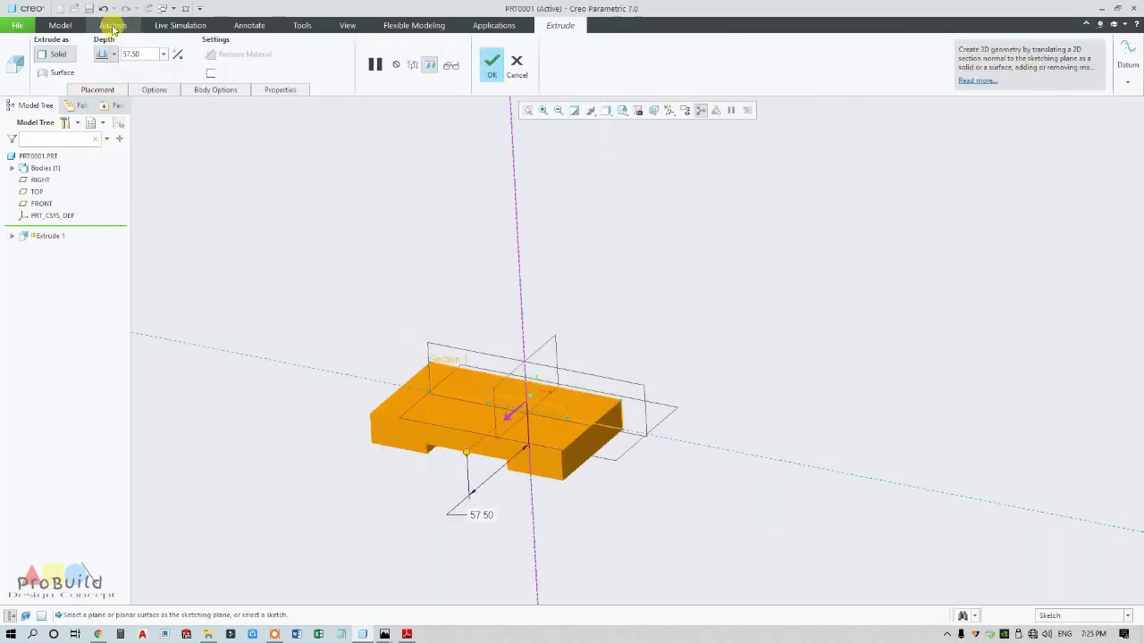
click(113, 55)
click(103, 90)
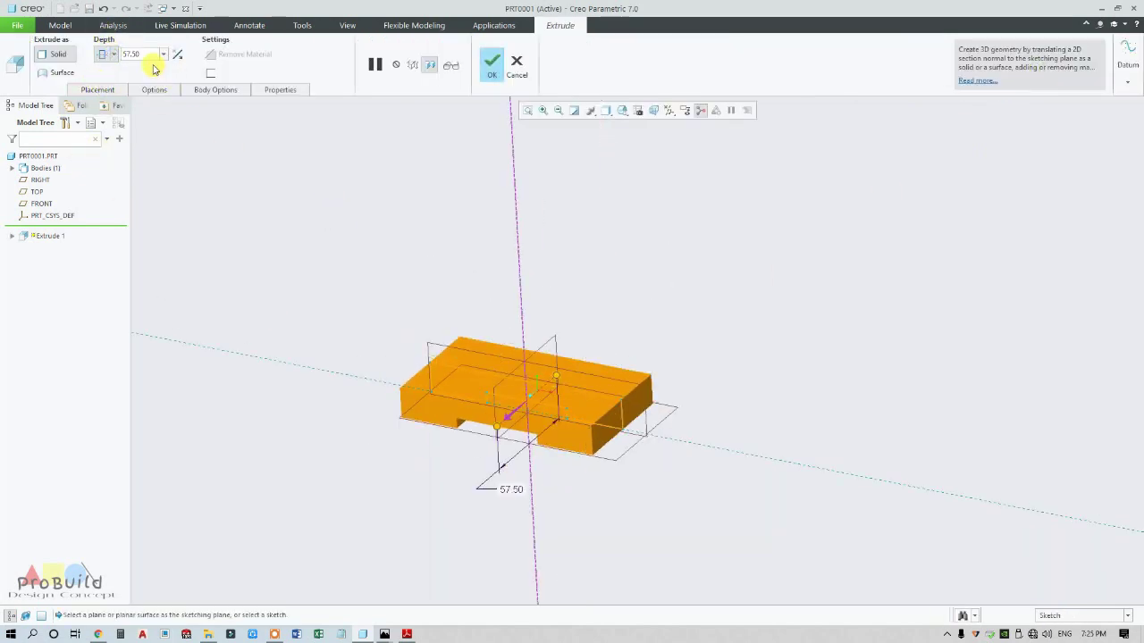
text(60)
key(Return)
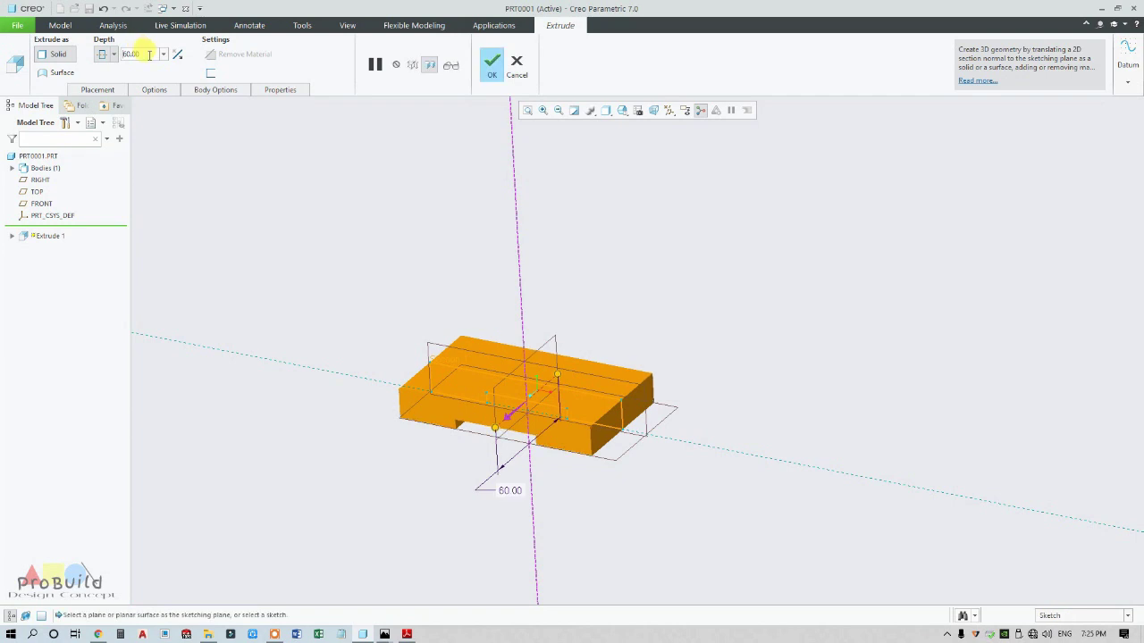
click(496, 76)
Check the corner radius in the drawing and round the base plate's four vertical corner edges with radius 10
mouse_move(441, 274)
middle_down()
mouse_move(438, 202)
mouse_move(440, 280)
middle_up()
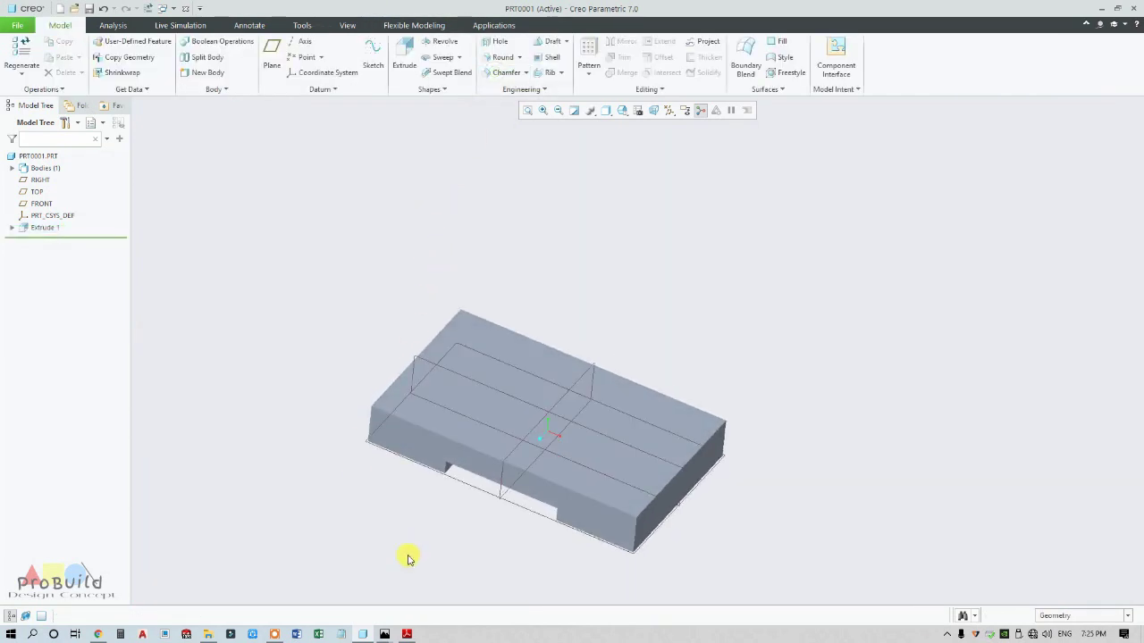
click(406, 633)
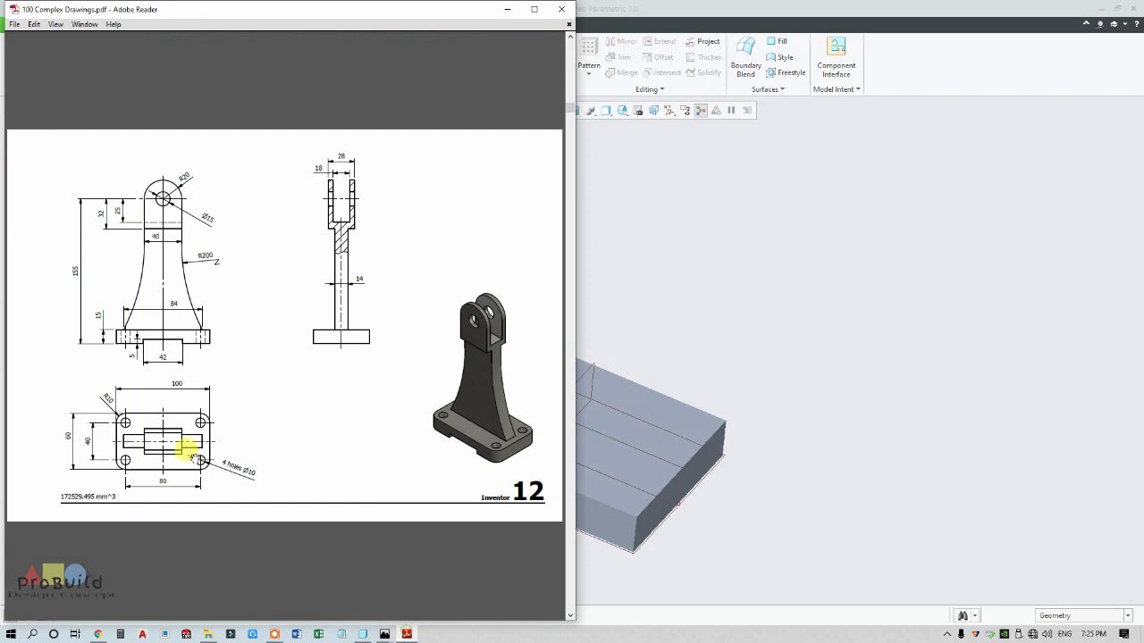
click(684, 287)
click(498, 57)
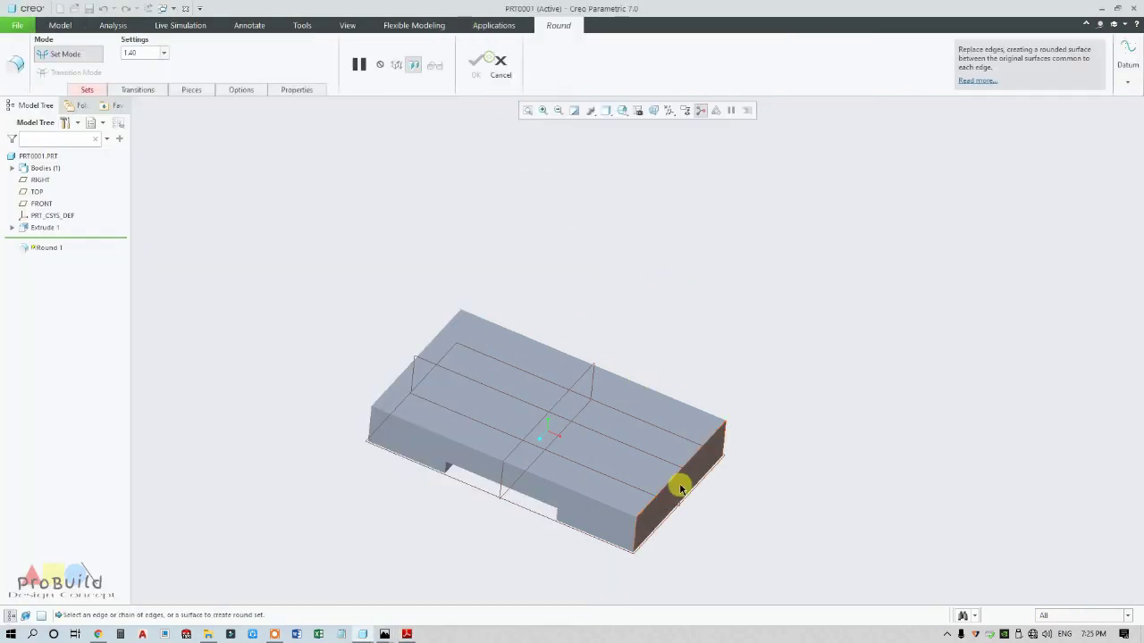
click(634, 527)
middle_drag(634, 527, 561, 518)
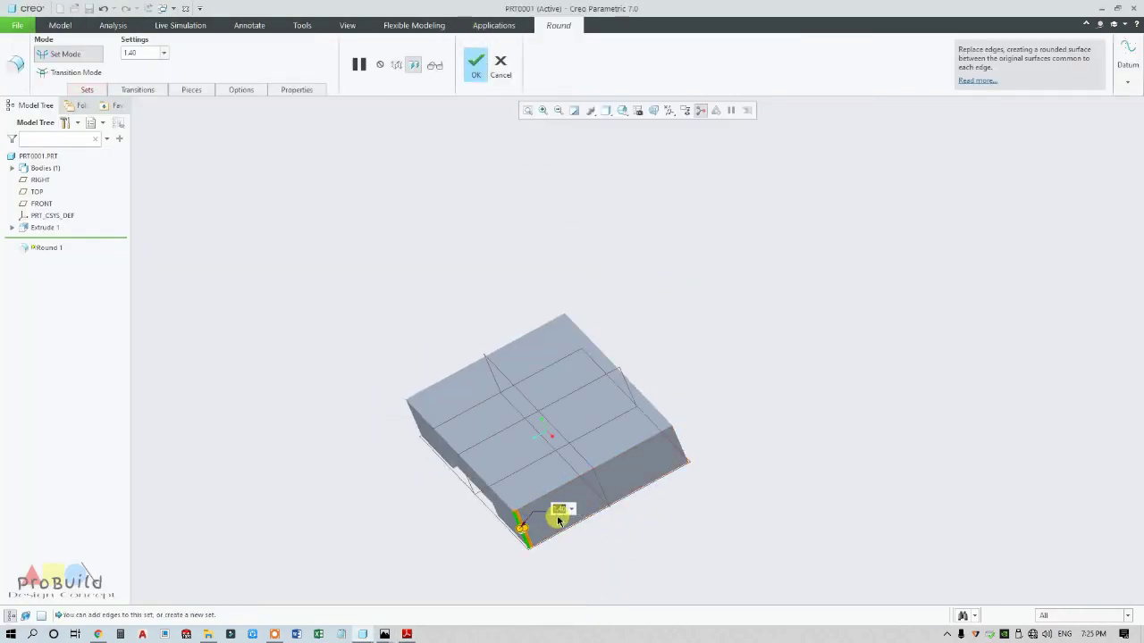
text(10)
key(Return)
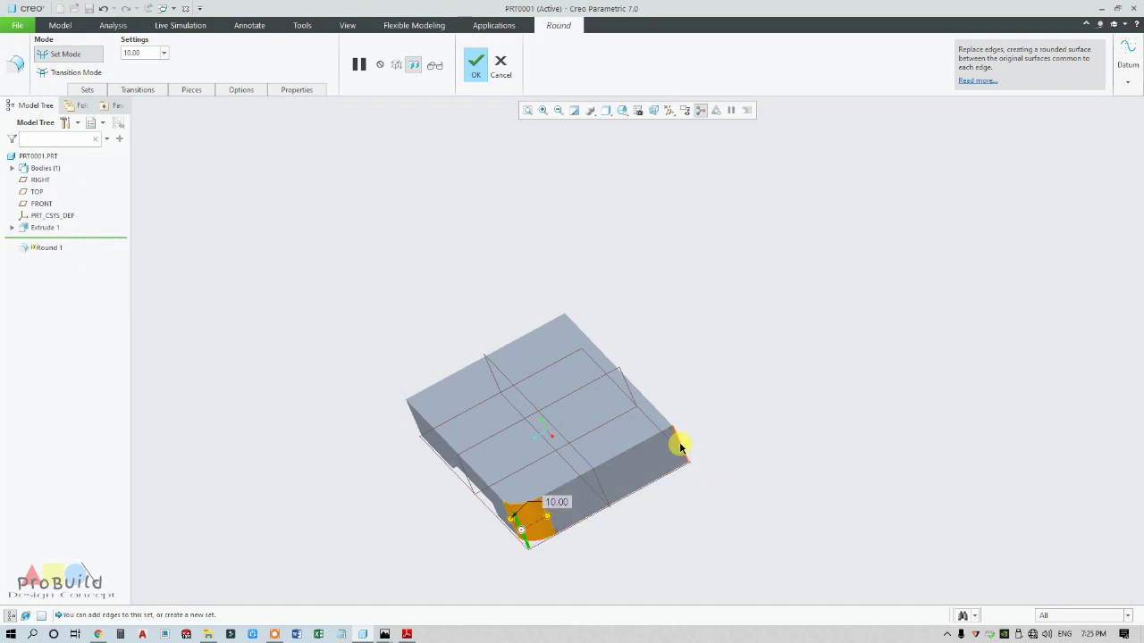
click(683, 446)
middle_drag(697, 446, 572, 483)
click(474, 64)
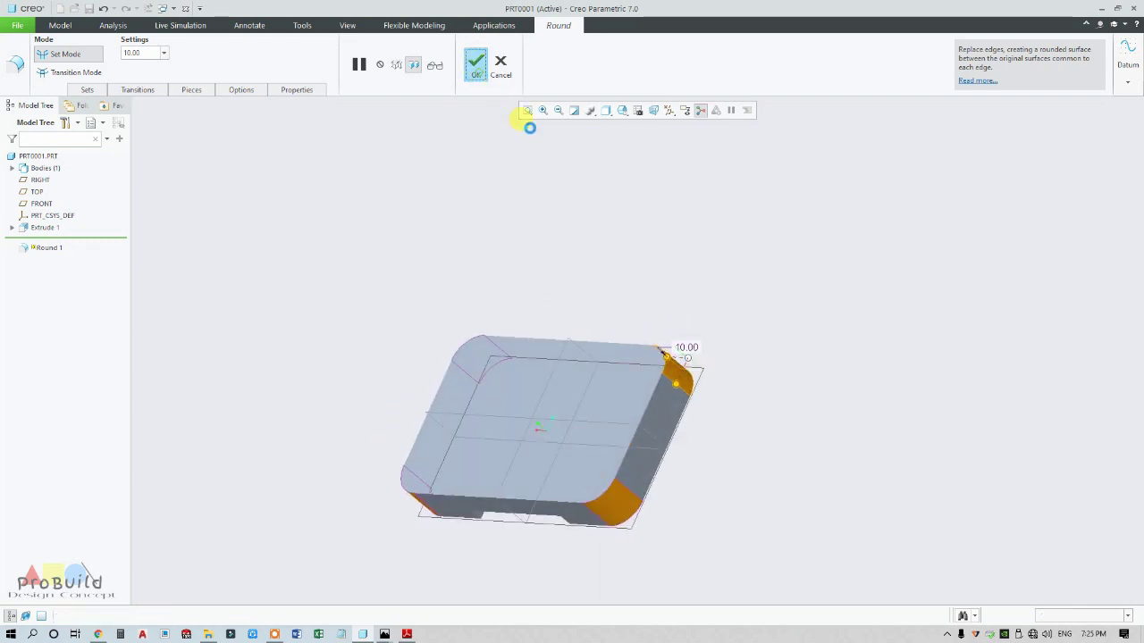
Check the hole callouts in the drawing and place a simple hole on the base plate's top face near a front corner
middle_drag(597, 247, 572, 219)
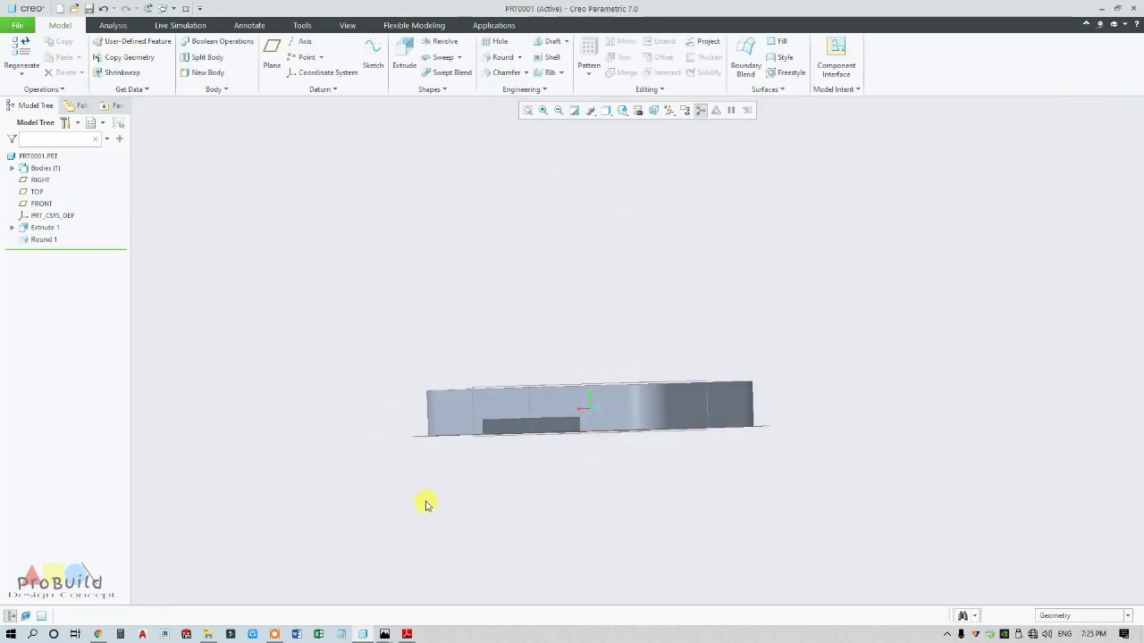
click(407, 633)
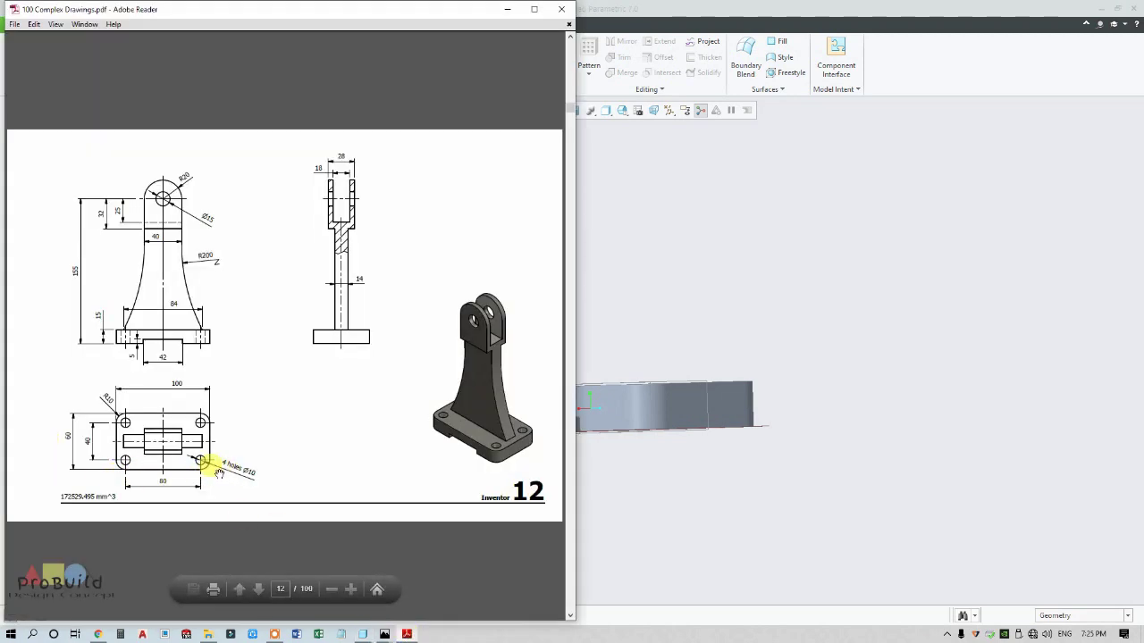
click(724, 500)
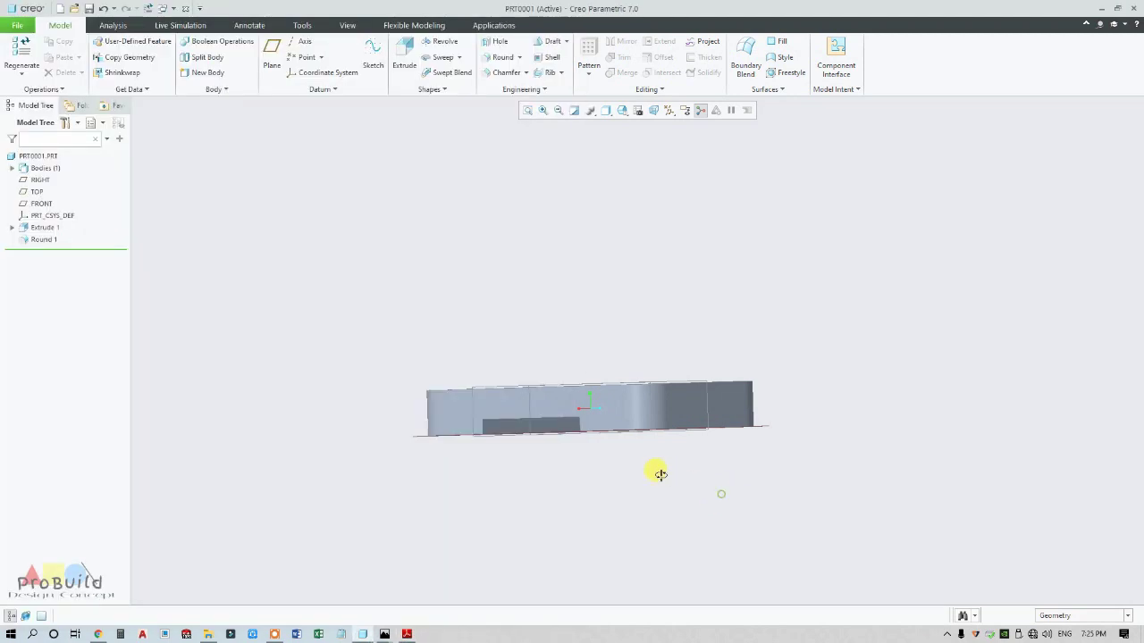
middle_drag(658, 473, 634, 439)
scroll(375, 169, down, 4)
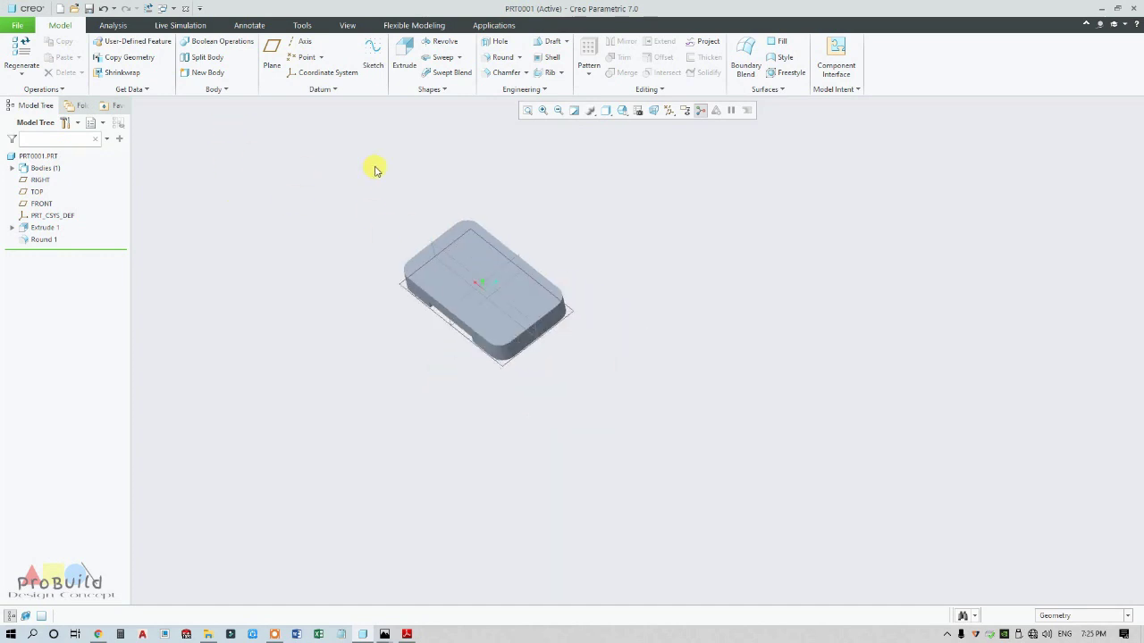
scroll(485, 255, up, 4)
click(487, 246)
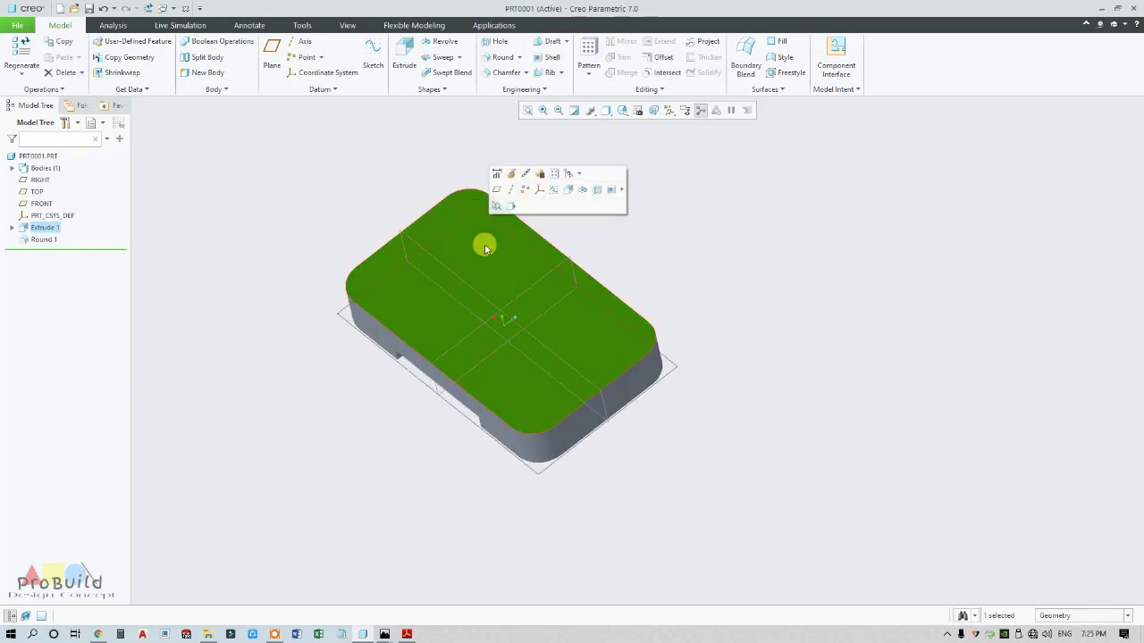
click(576, 188)
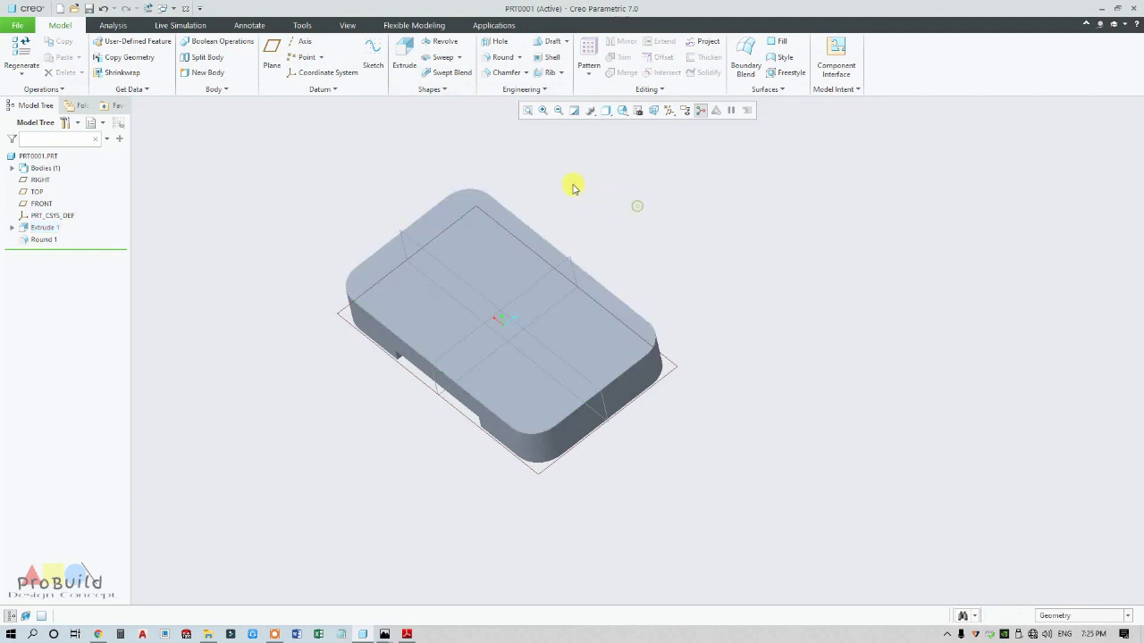
click(497, 47)
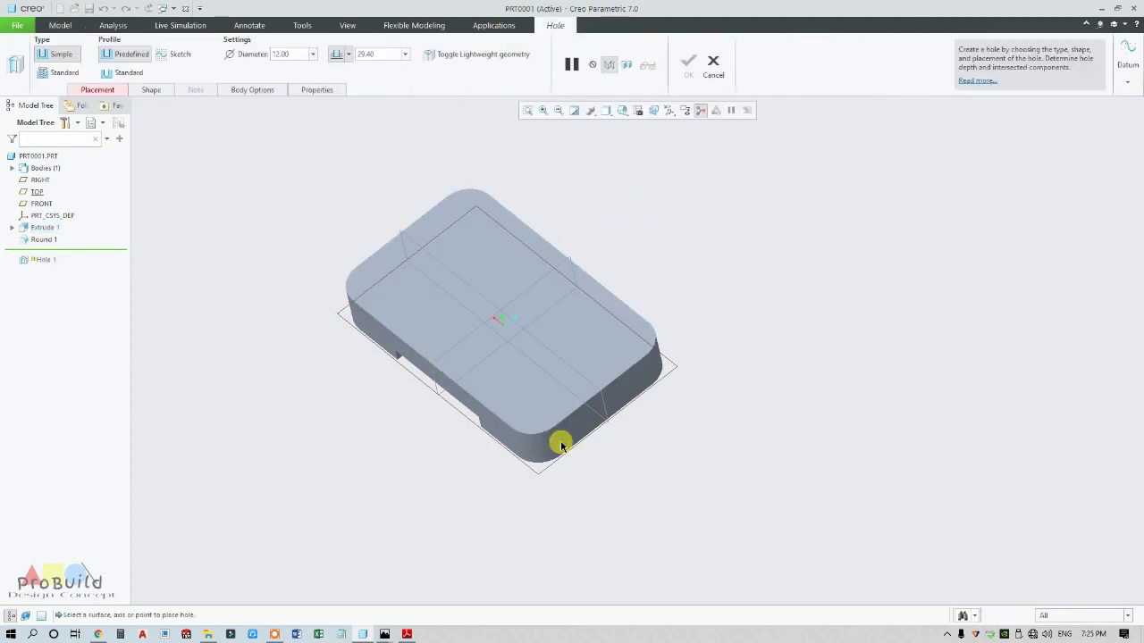
scroll(559, 439, up, 3)
click(531, 402)
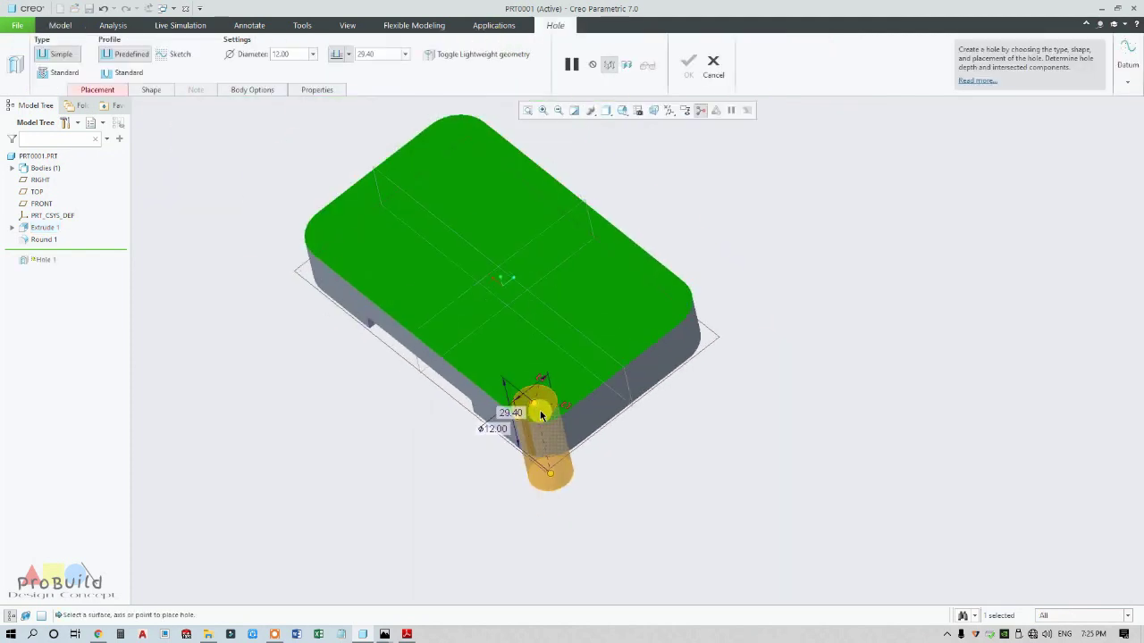
Reference the hole to the plate's two vertical mid-planes, offset 20 from the lengthwise plane and 40 from the crosswise plane
middle_drag(536, 409, 407, 599)
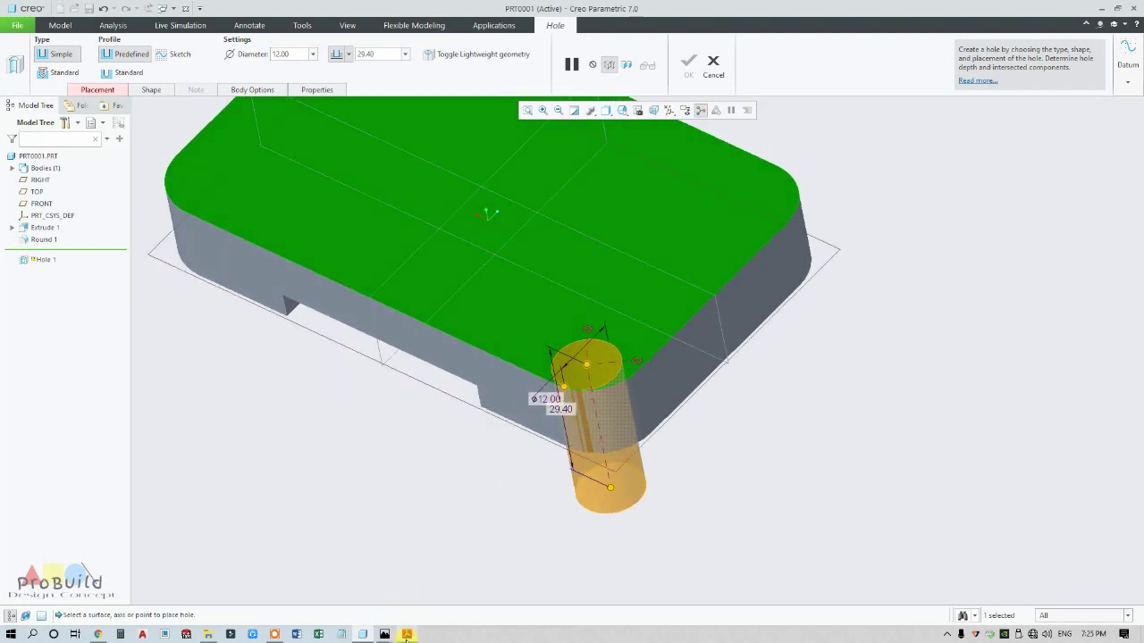
click(406, 636)
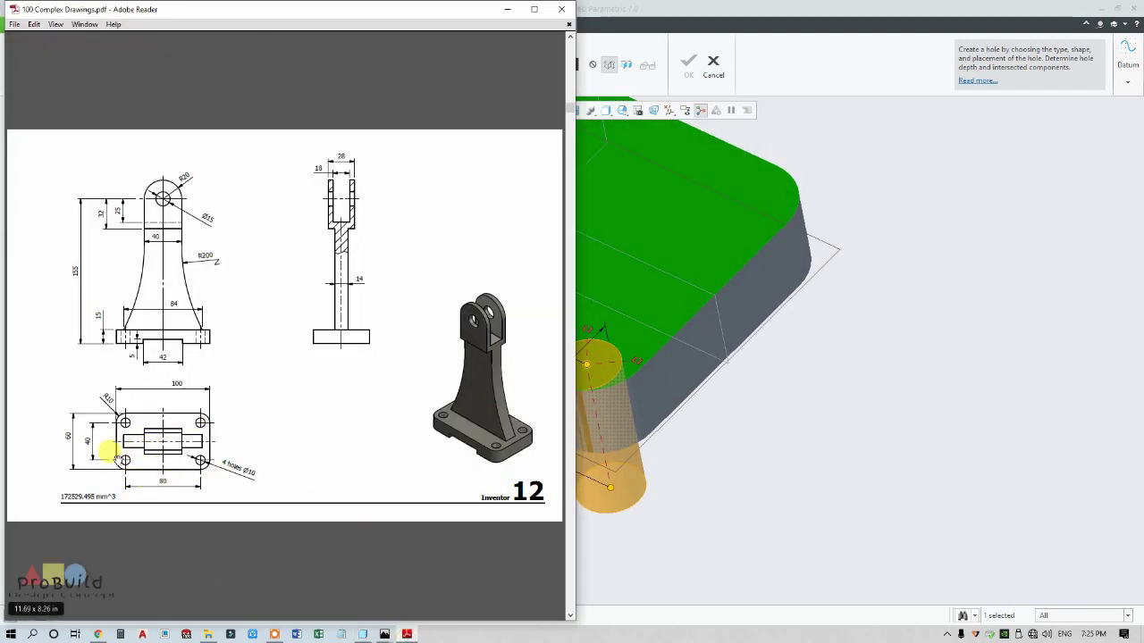
click(671, 516)
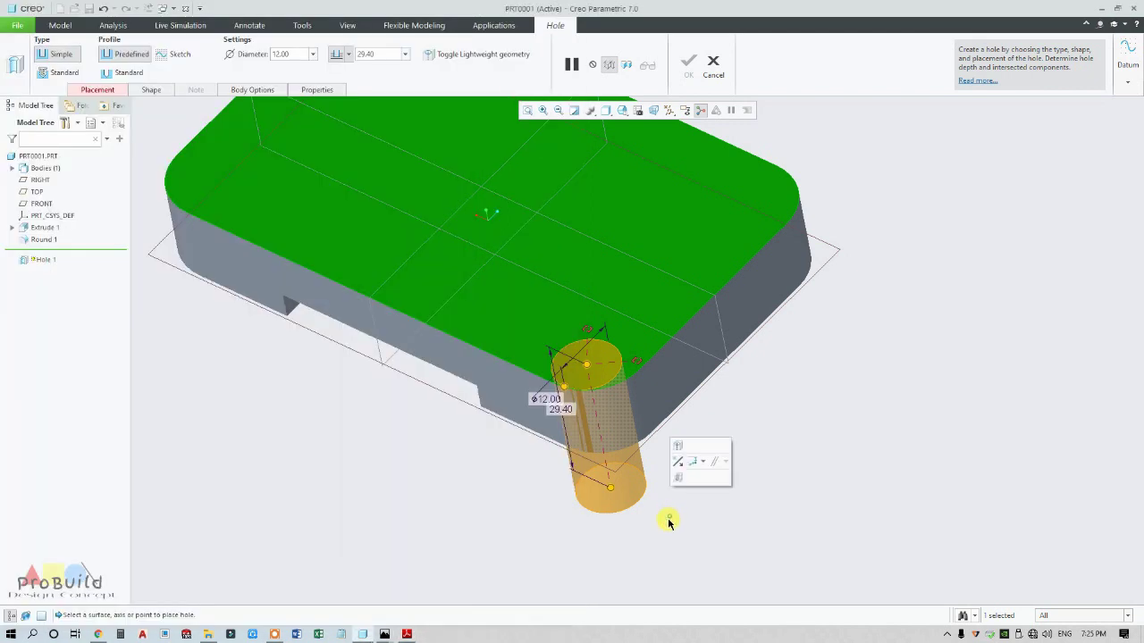
scroll(655, 523, down, 3)
scroll(625, 525, up, 5)
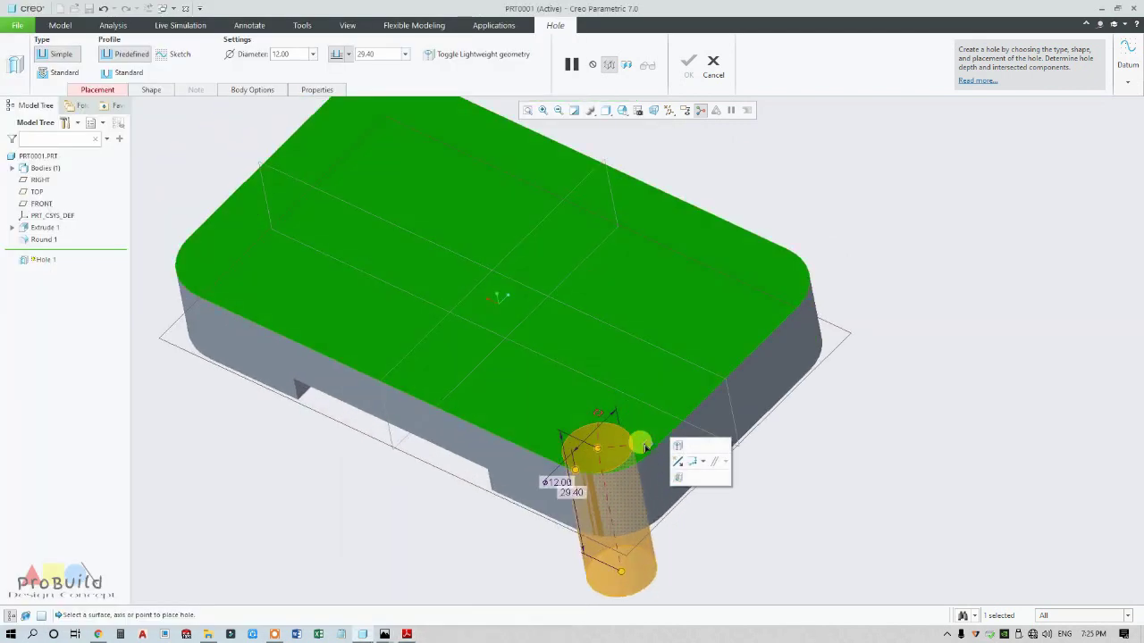
ctrl+click(436, 329)
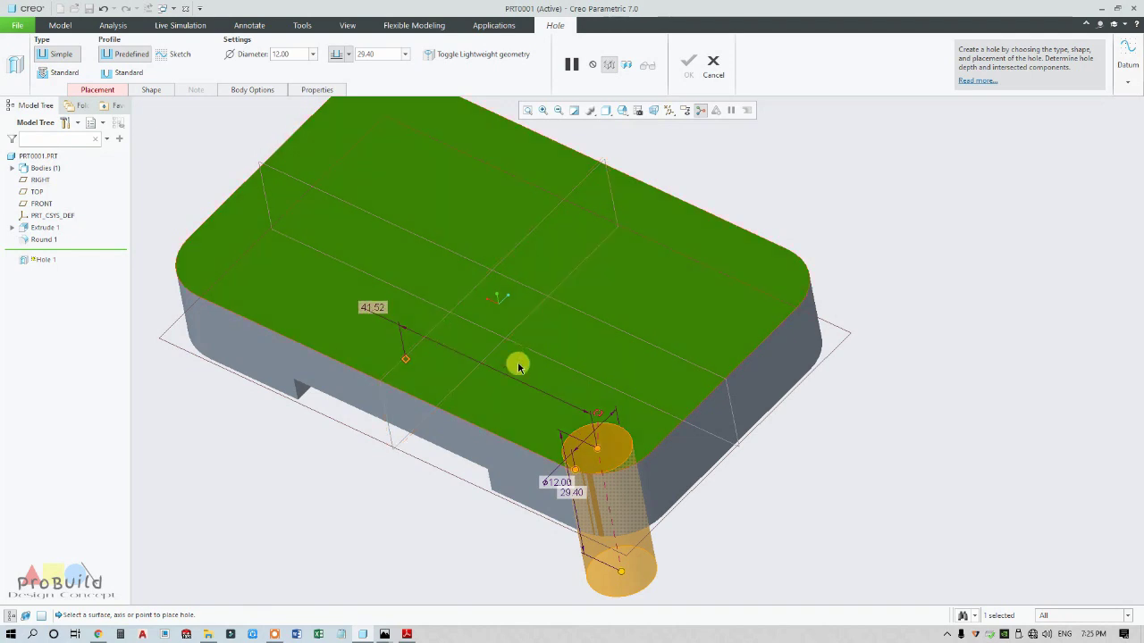
ctrl+click(672, 356)
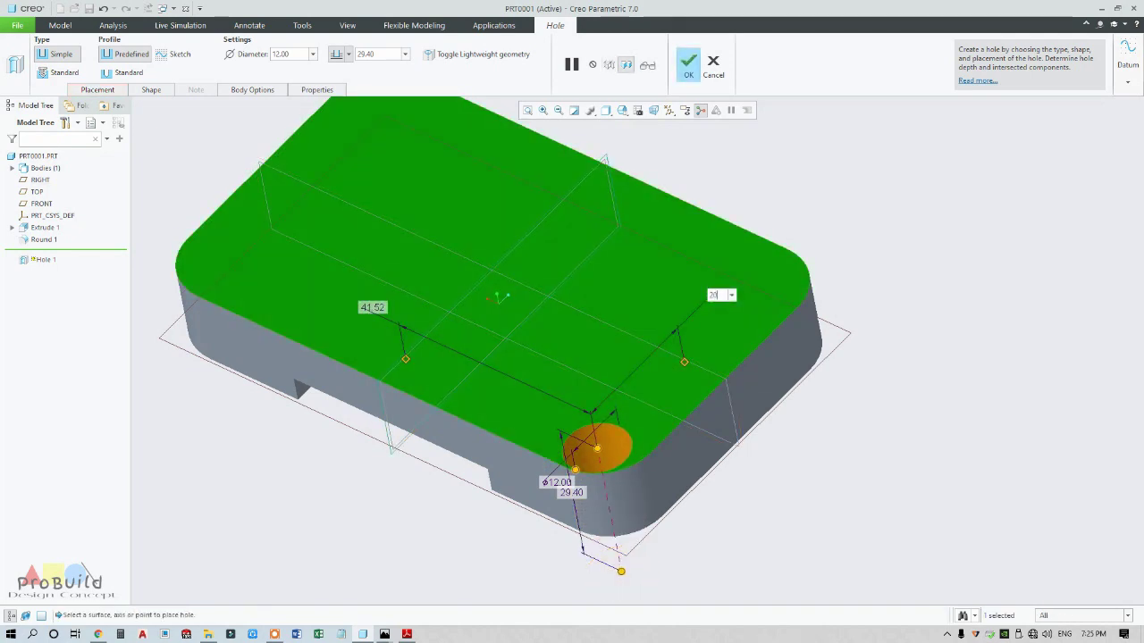
key(Return)
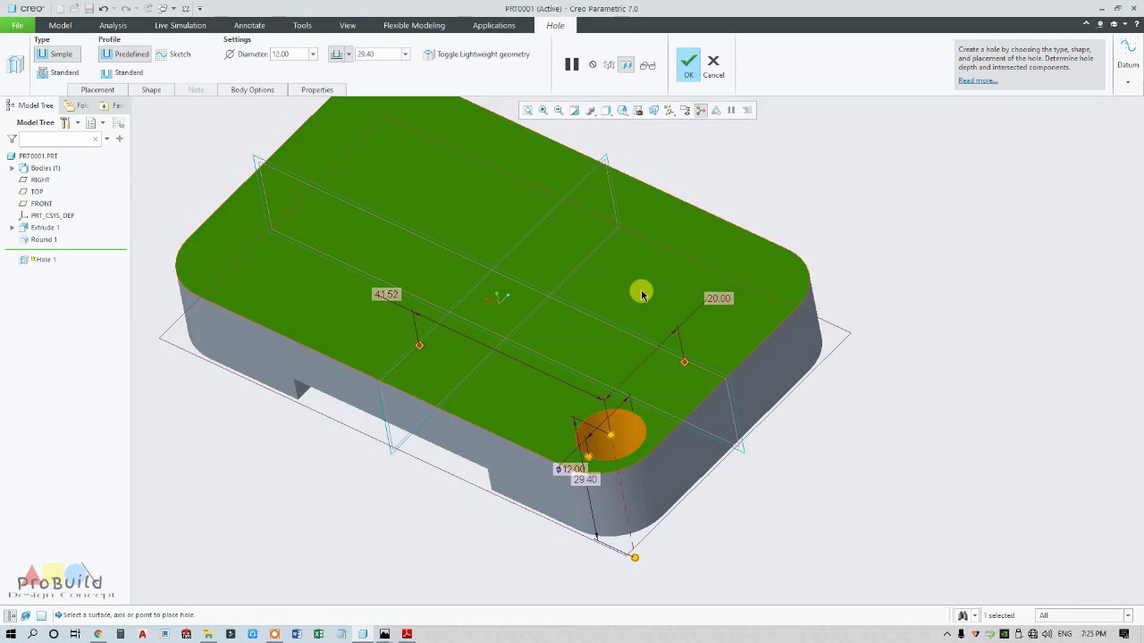
double_click(379, 295)
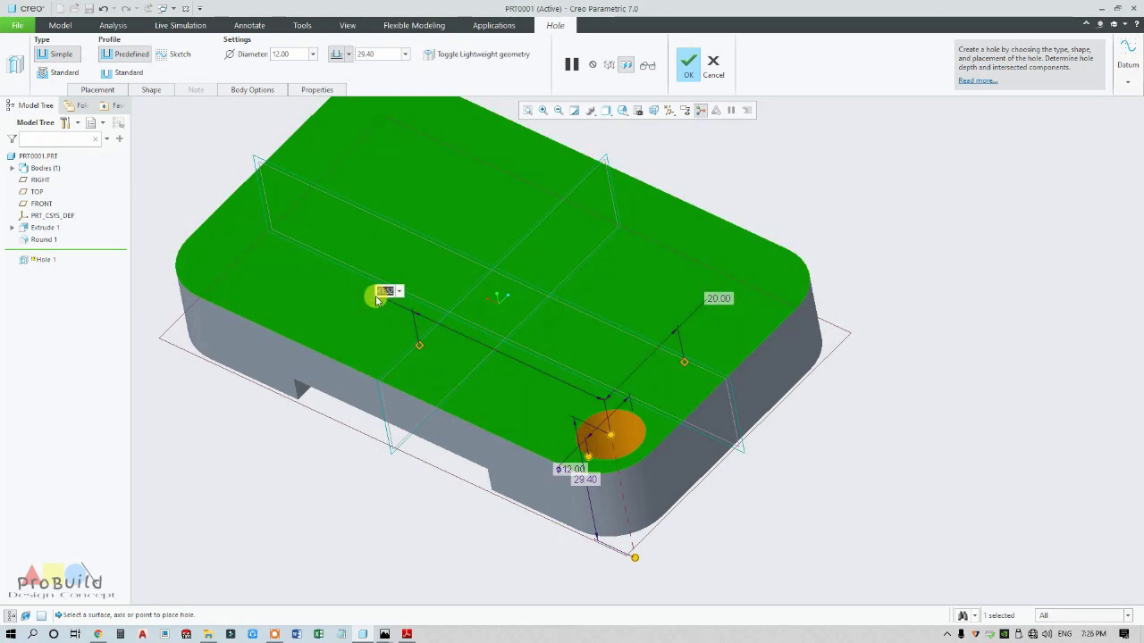
text(40)
key(Return)
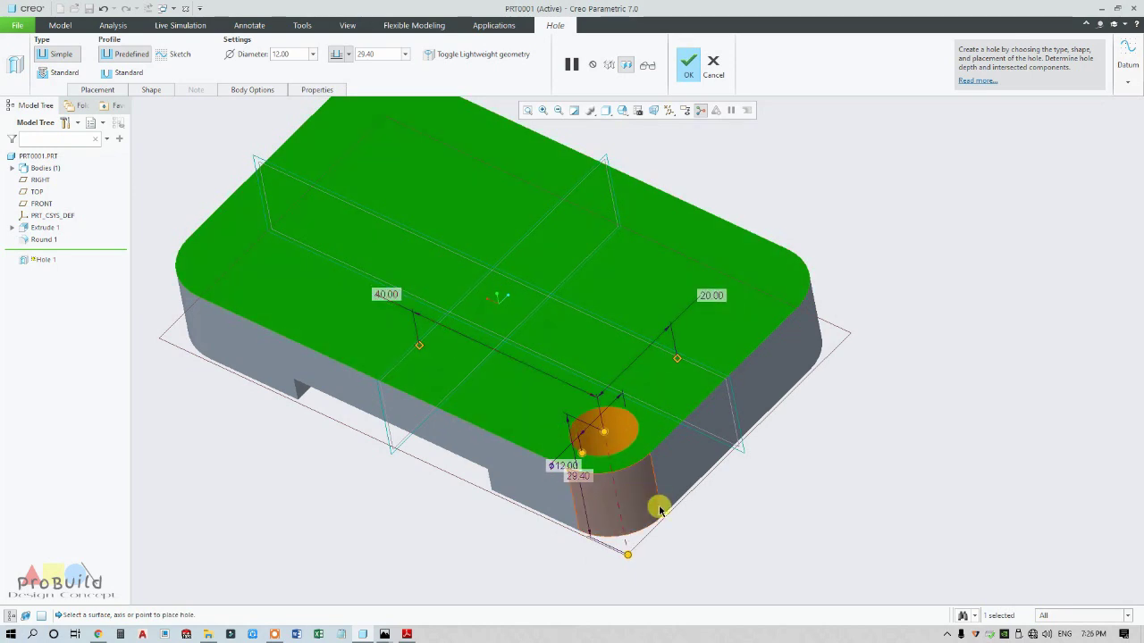
Set the hole's diameter to 10 and its depth to To Selected, ending at the plate's bottom face, and complete the hole
click(151, 89)
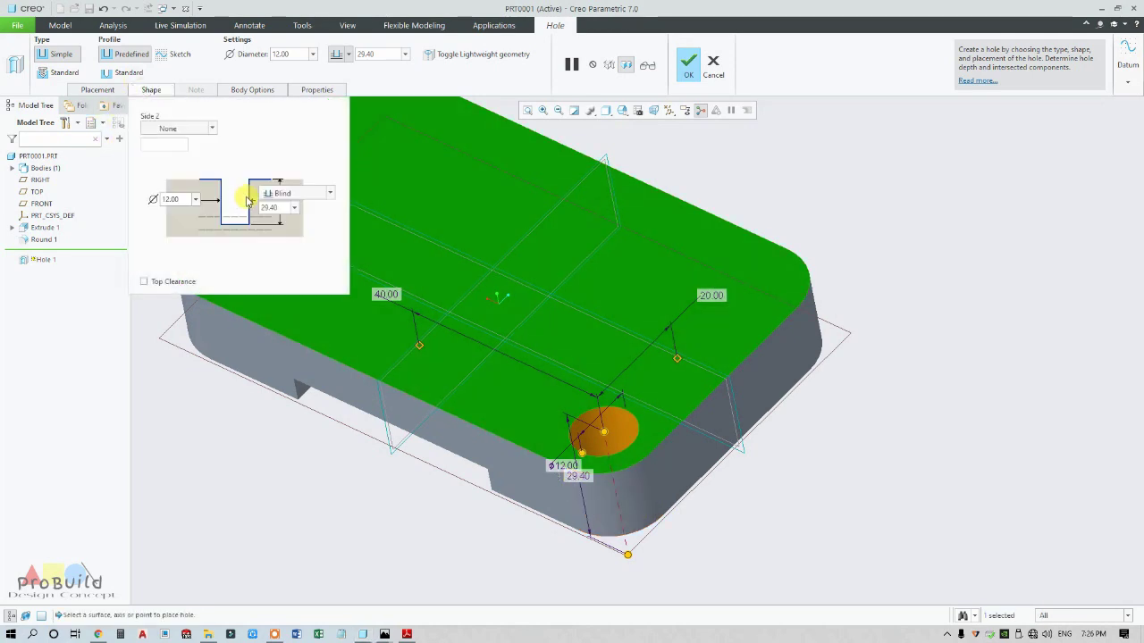
text(10)
key(Return)
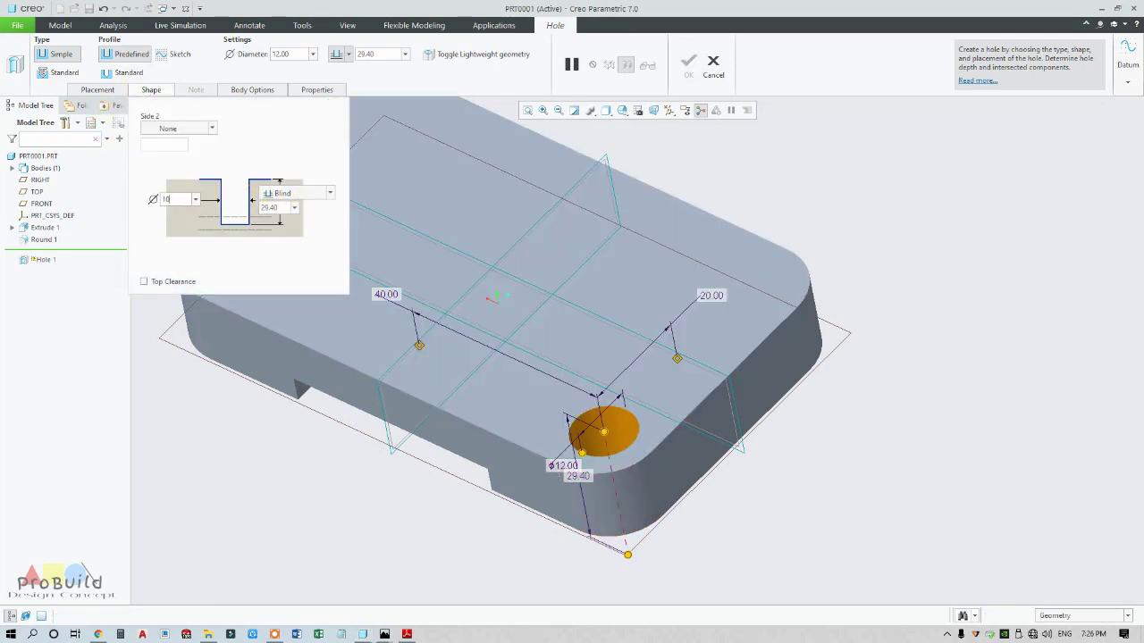
click(319, 197)
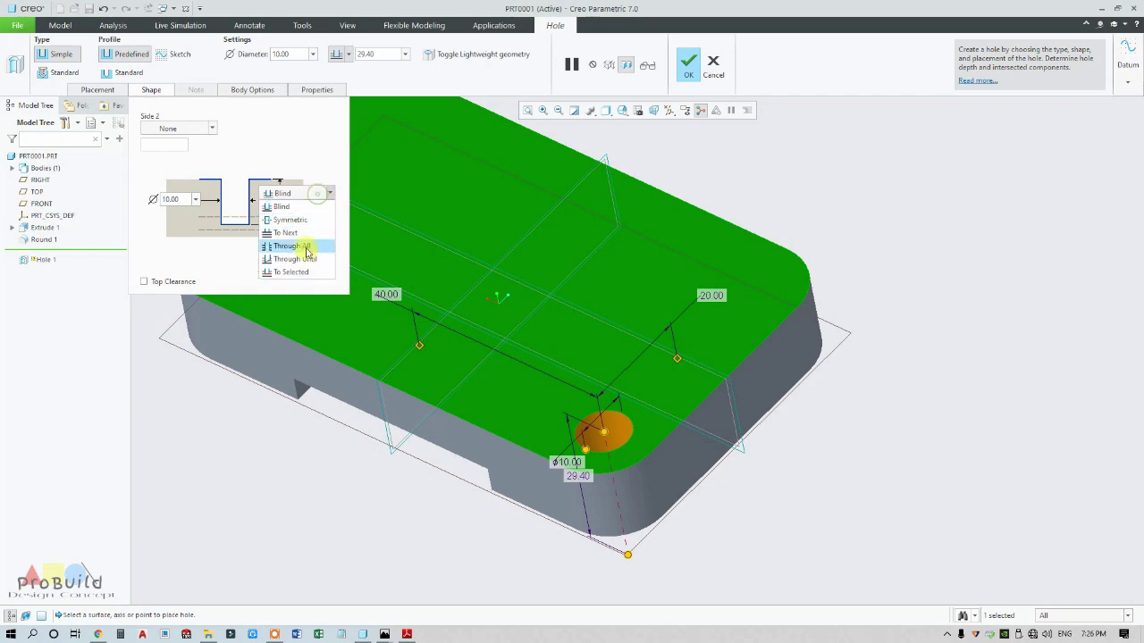
click(289, 265)
middle_drag(644, 475, 593, 508)
click(669, 329)
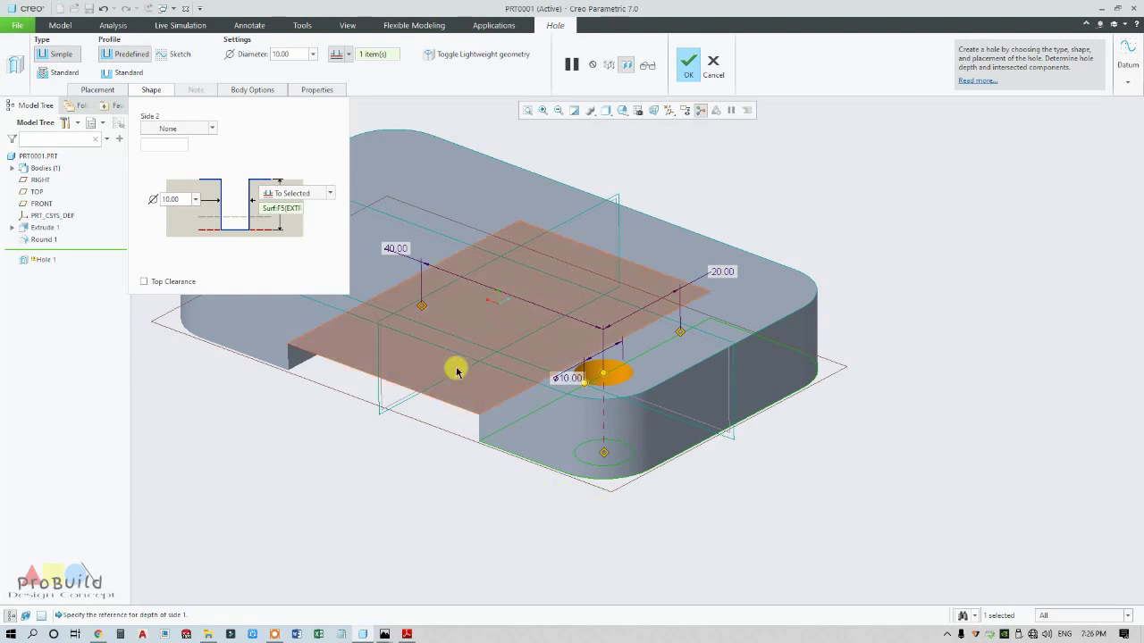
click(693, 70)
click(856, 231)
Mirror the corner hole about the FRONT plane to create the second hole on the same end of the plate
scroll(807, 264, up, 2)
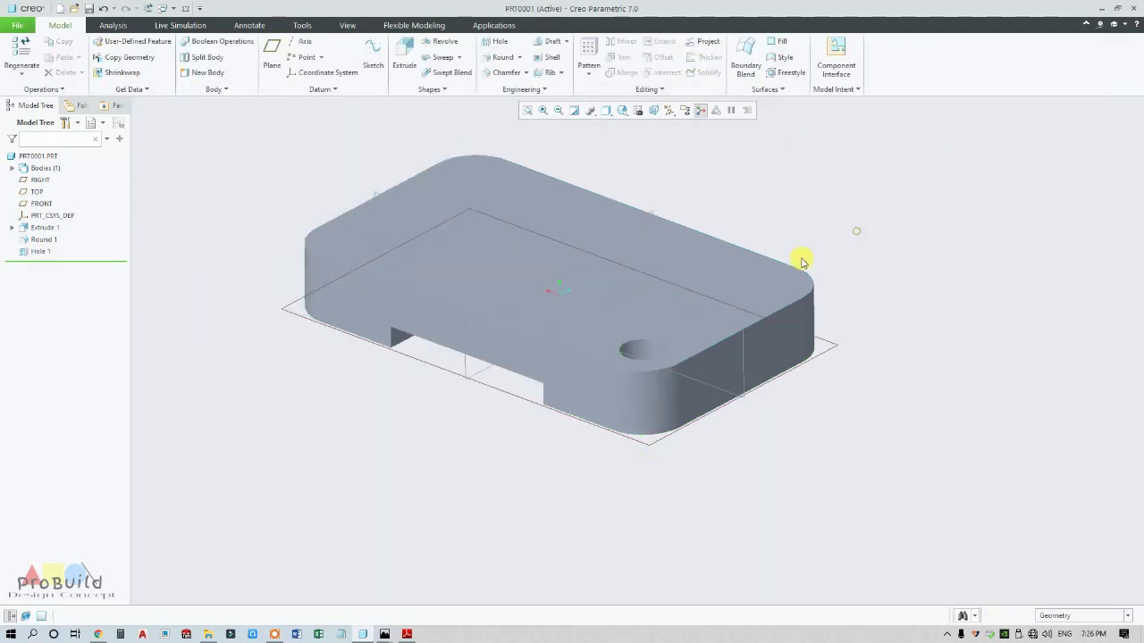
click(40, 251)
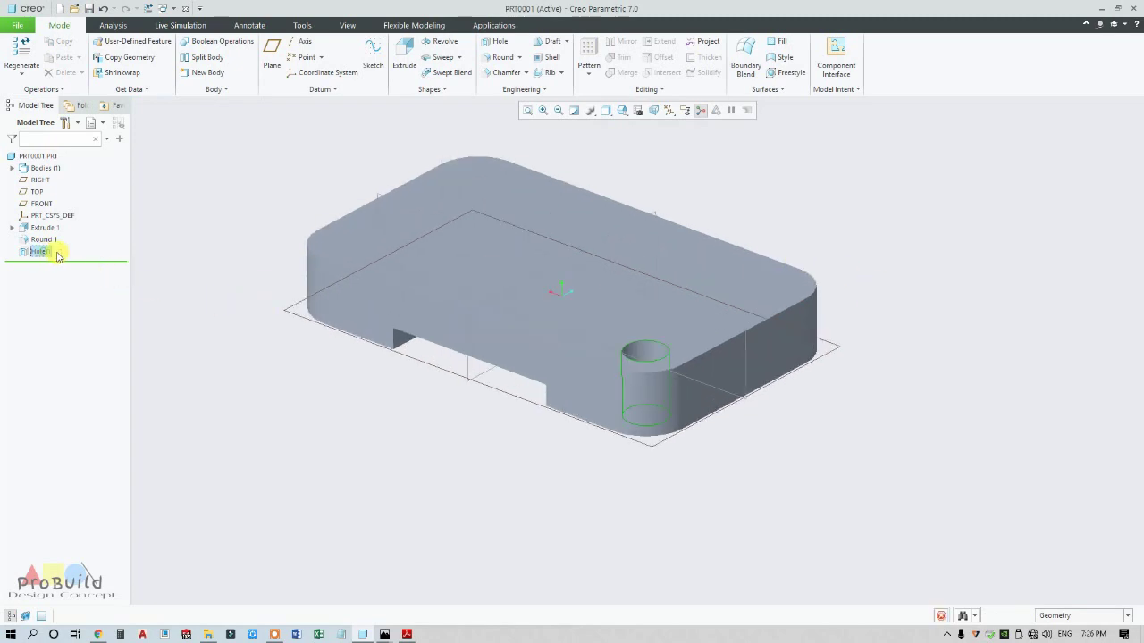
scroll(299, 435, up, 2)
scroll(340, 394, down, 3)
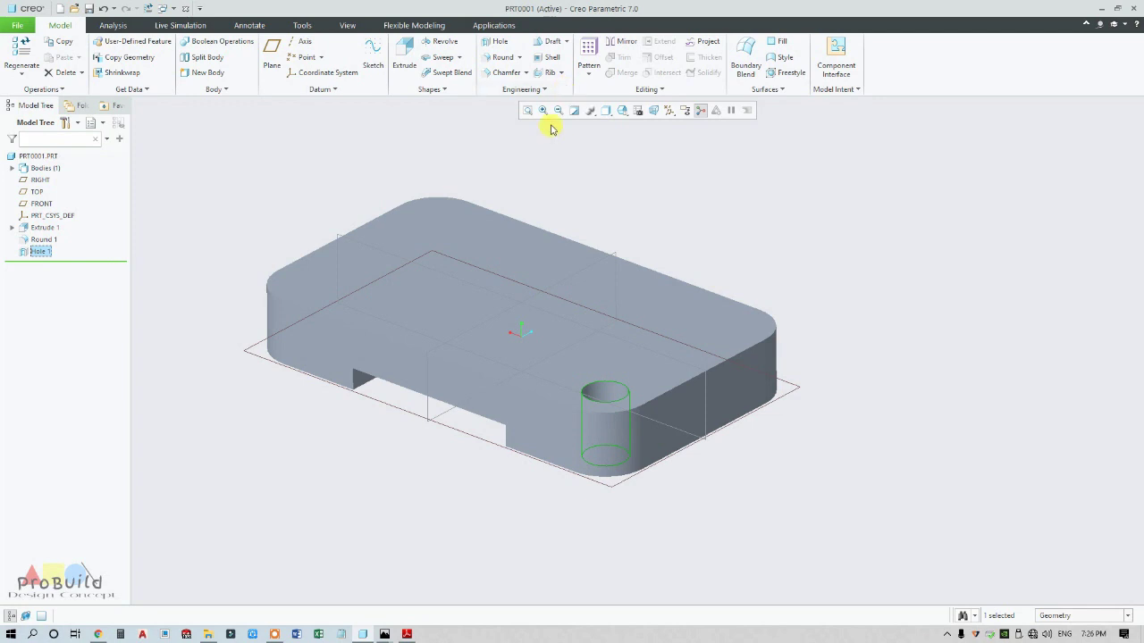
click(621, 41)
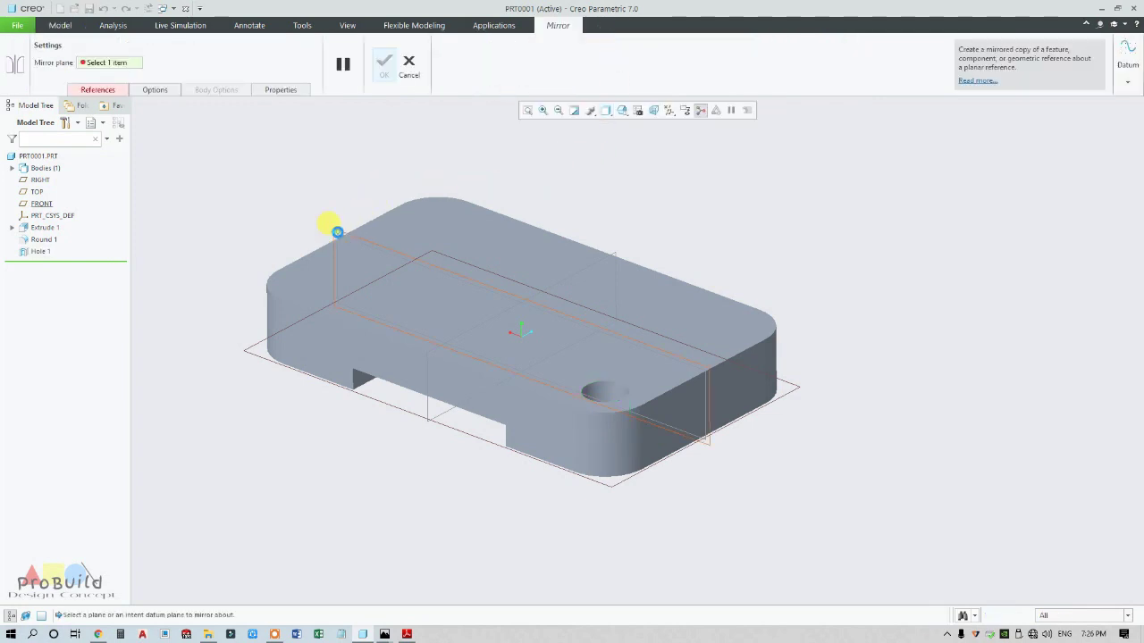
click(337, 232)
click(382, 62)
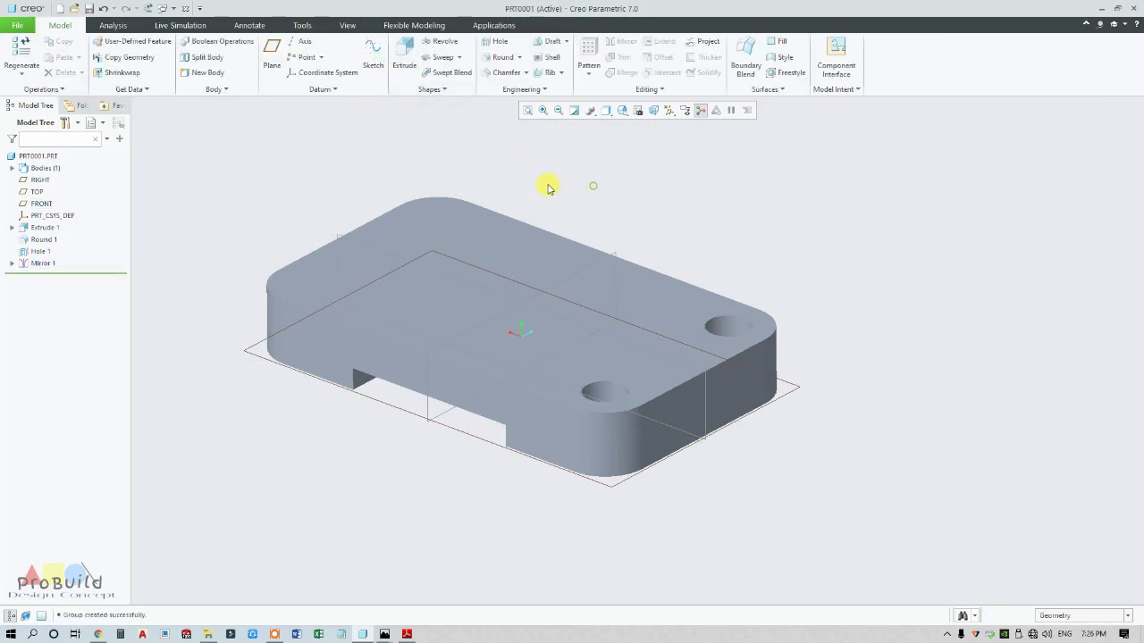
Mirror the hole and its mirrored copy together about the plate's crosswise vertical mid-plane to complete the four mounting holes
scroll(549, 184, up, 2)
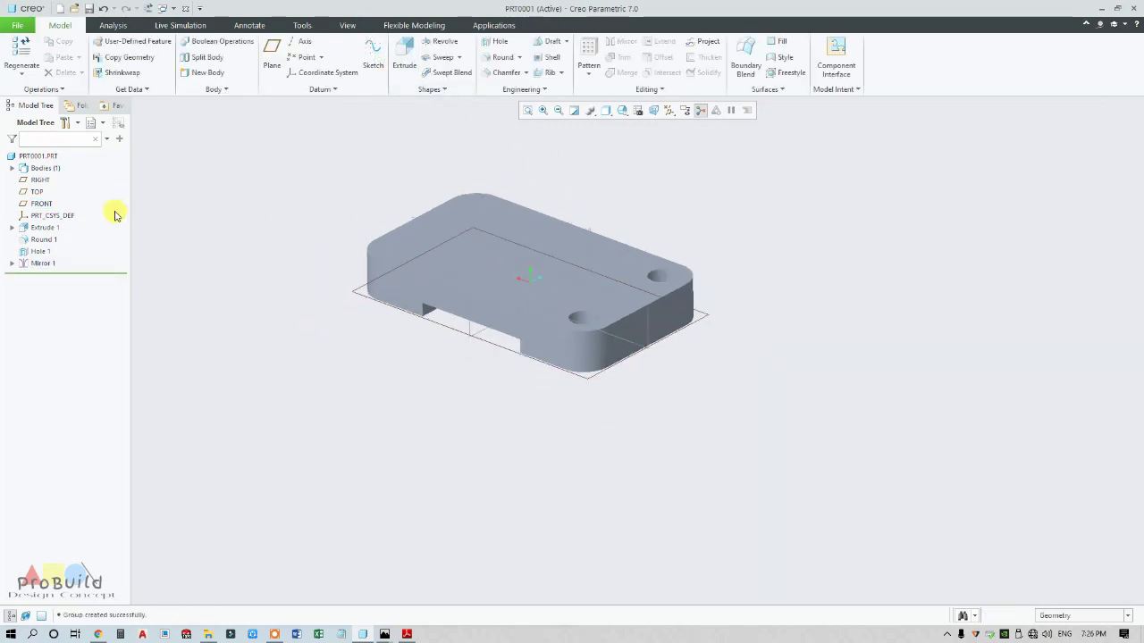
click(43, 265)
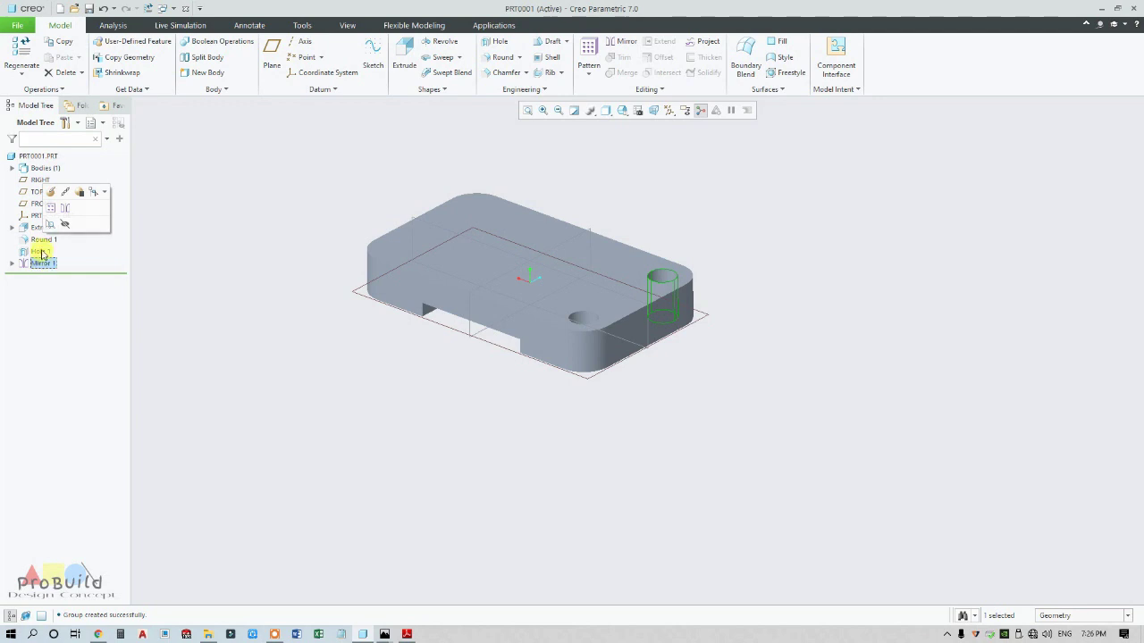
ctrl+click(42, 252)
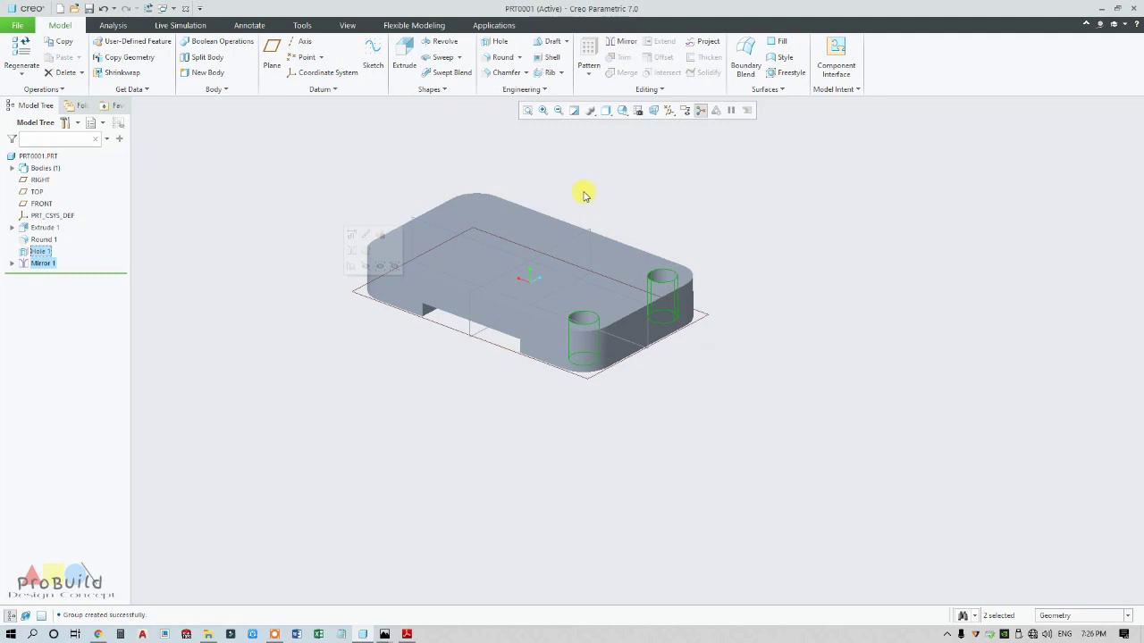
scroll(582, 195, down, 2)
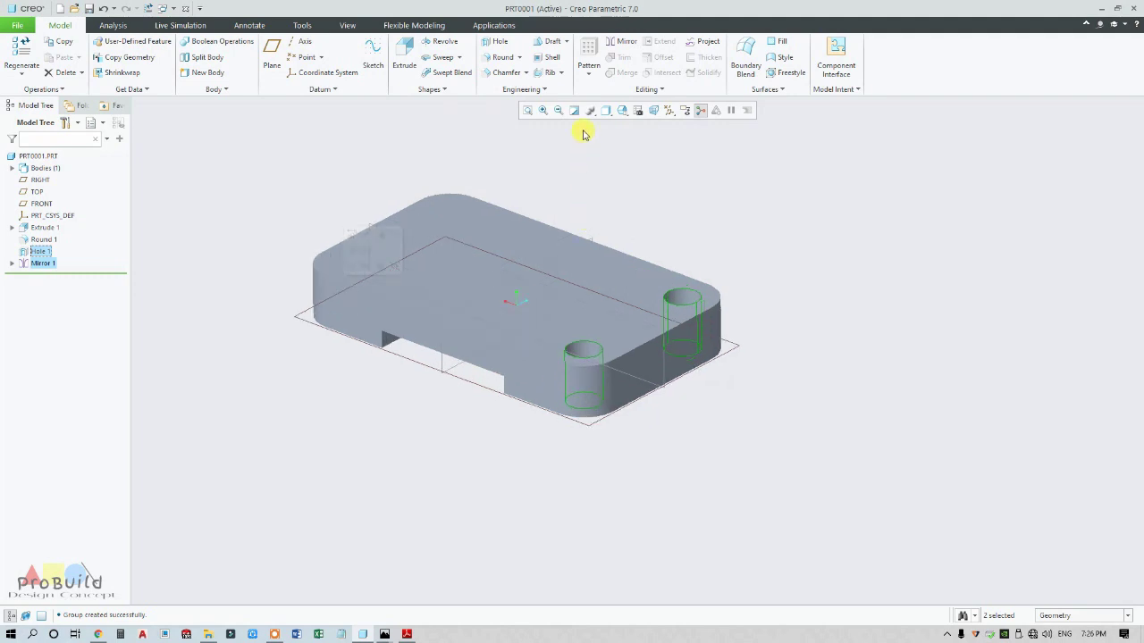
click(623, 45)
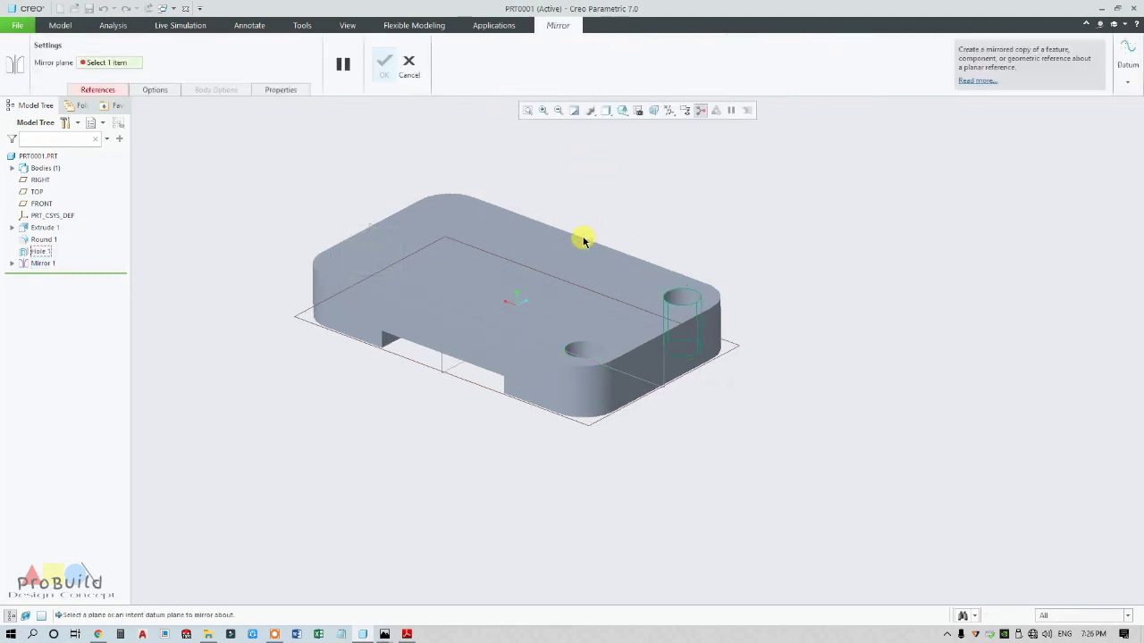
click(581, 238)
middle_drag(582, 237, 320, 277)
click(382, 70)
scroll(305, 211, down, 3)
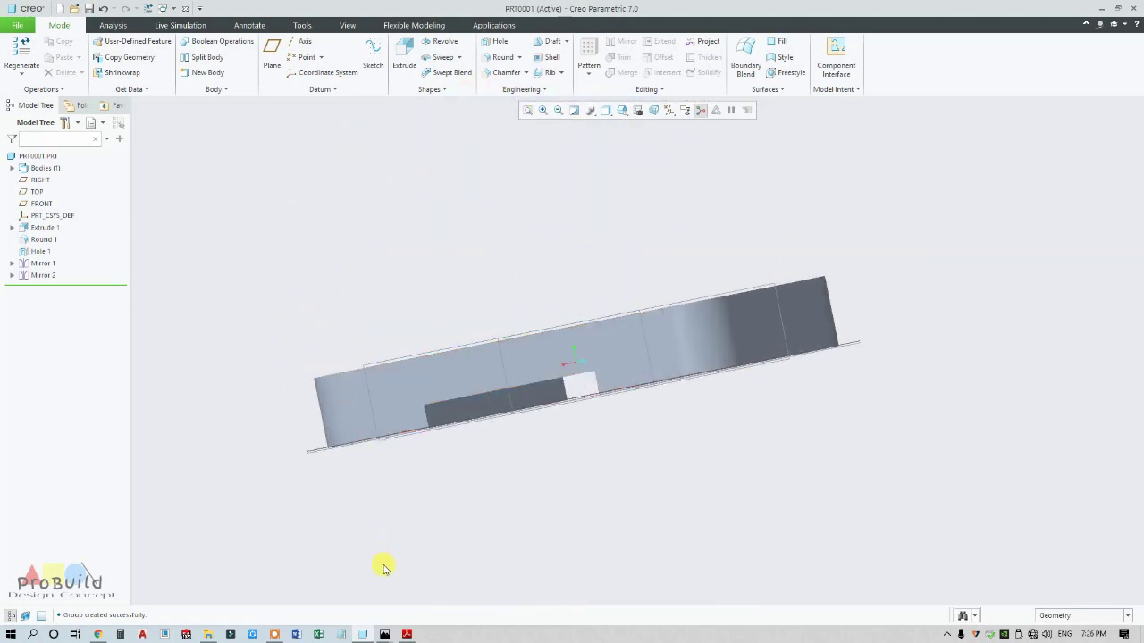
Check the upright's dimensions in the 100 Complex Drawings PDF and start an extrusion sketch on the FRONT plane
click(407, 633)
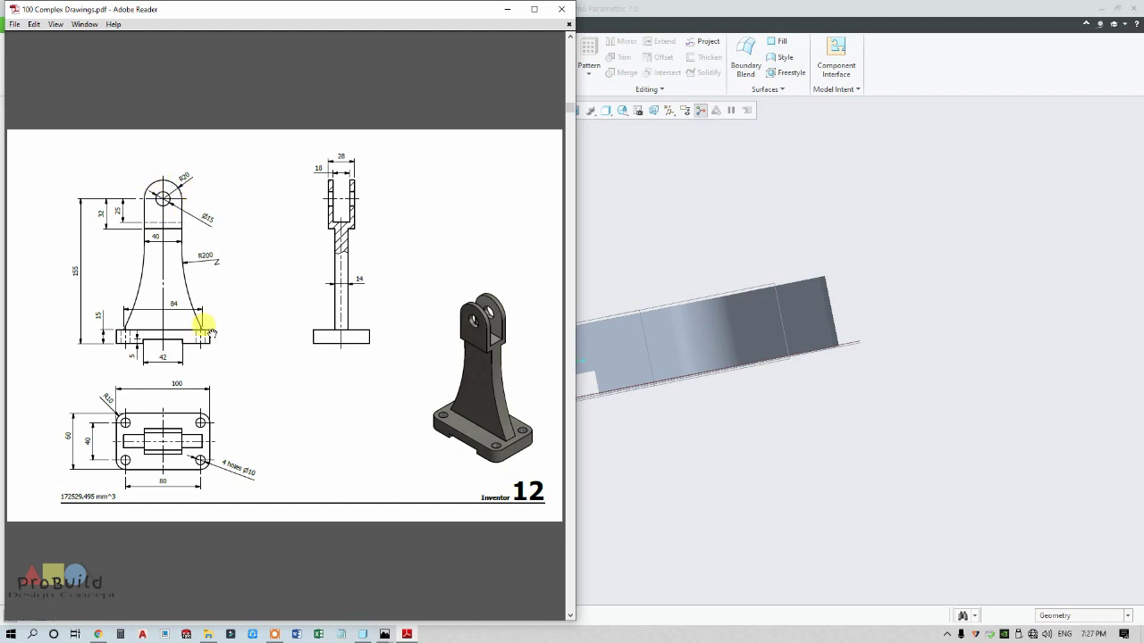
middle_drag(742, 461, 636, 356)
click(430, 384)
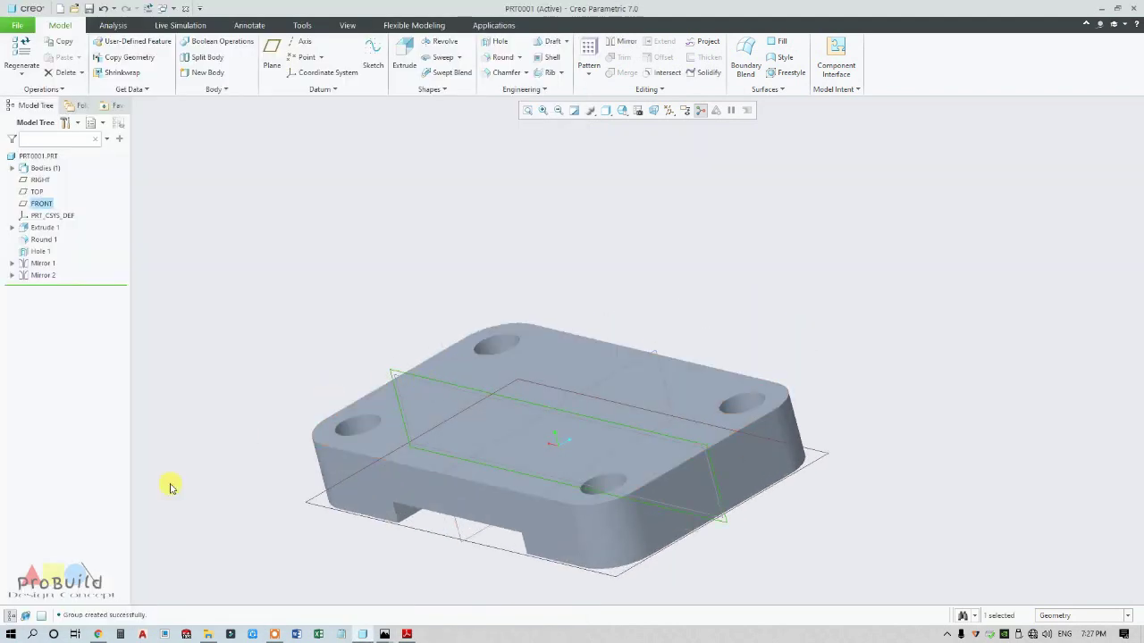
click(404, 634)
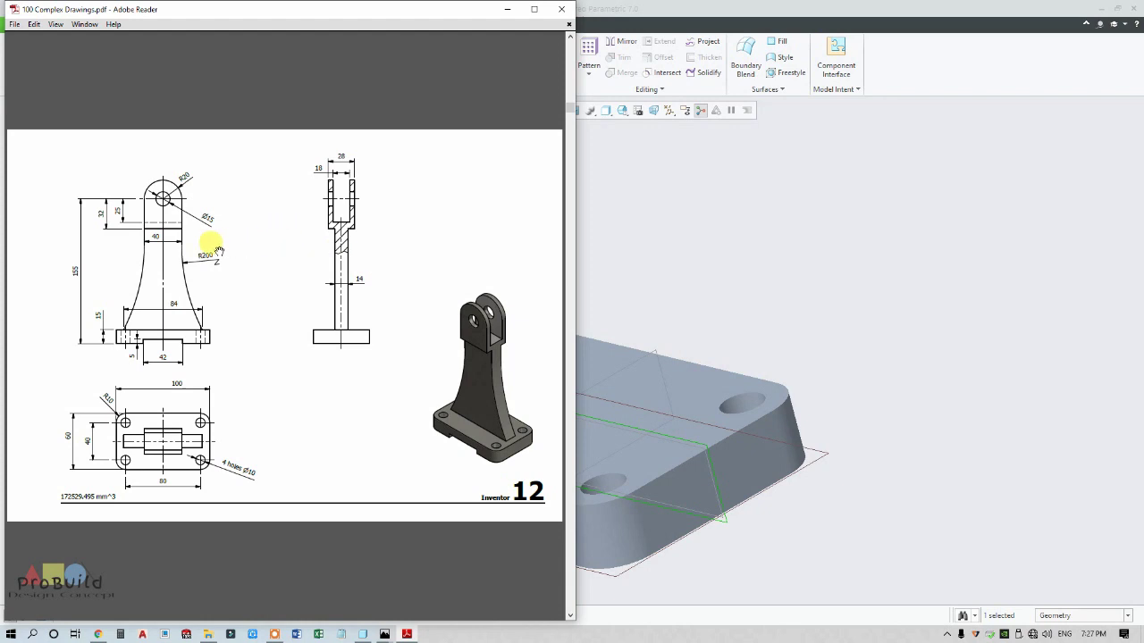
click(623, 326)
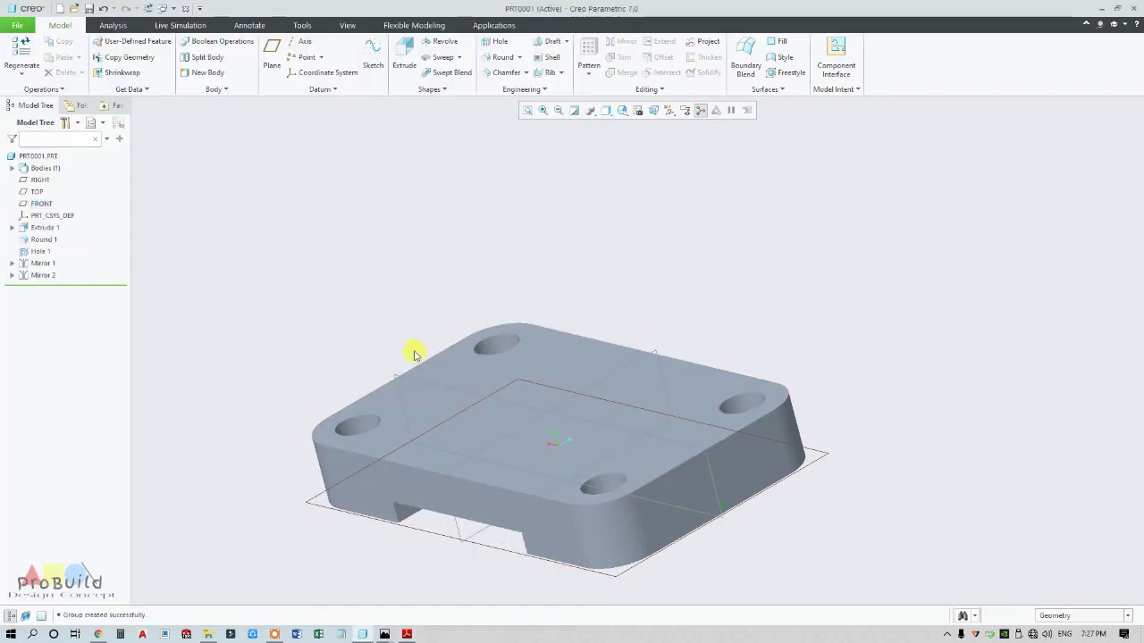
click(412, 382)
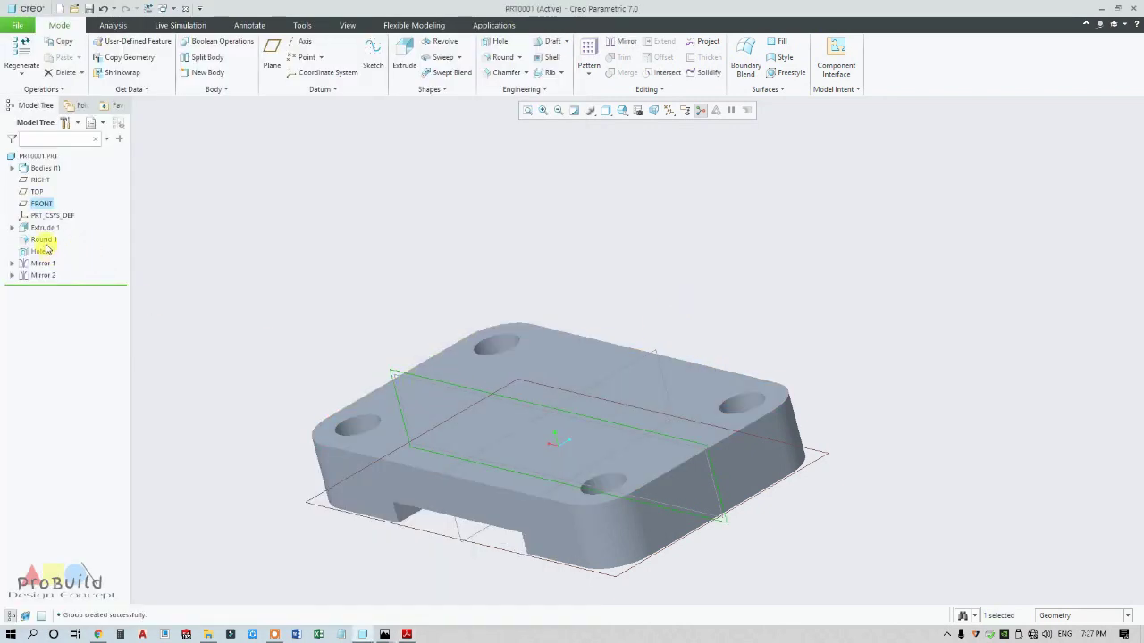
click(404, 51)
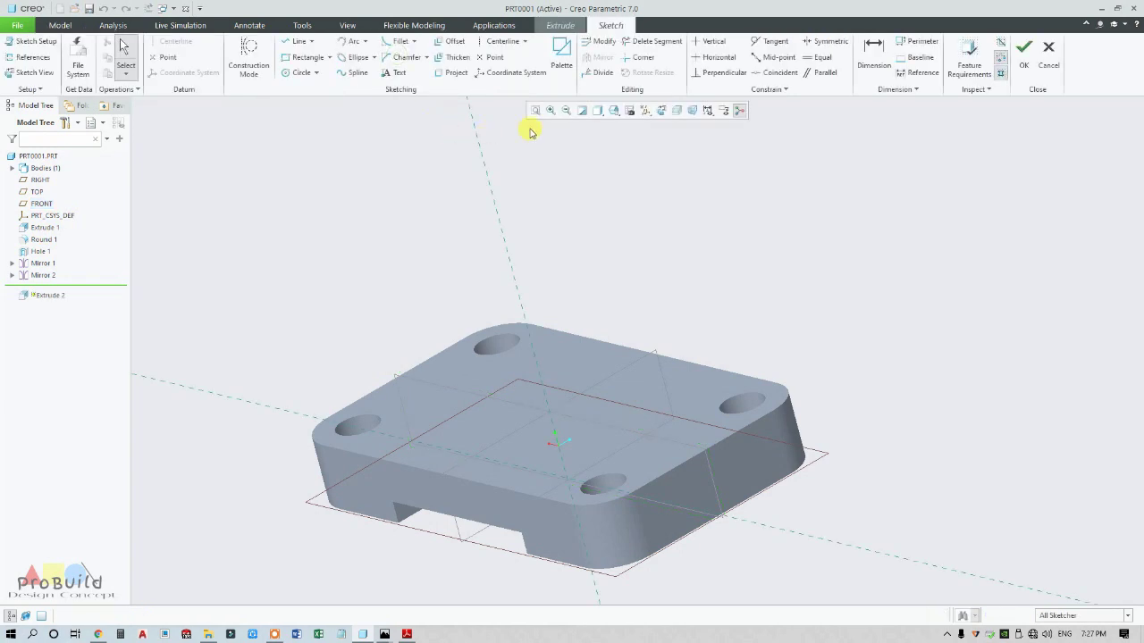
Align the view to the sketch plane and reorient the section until the plate lies horizontally with its slot facing down
click(666, 107)
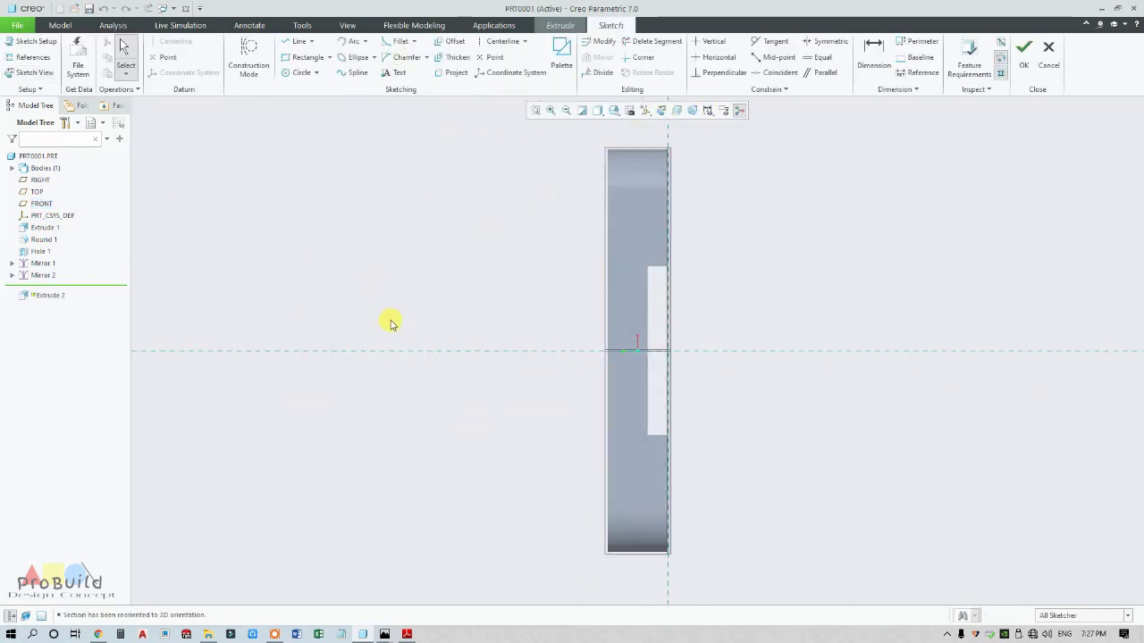
right_click(325, 324)
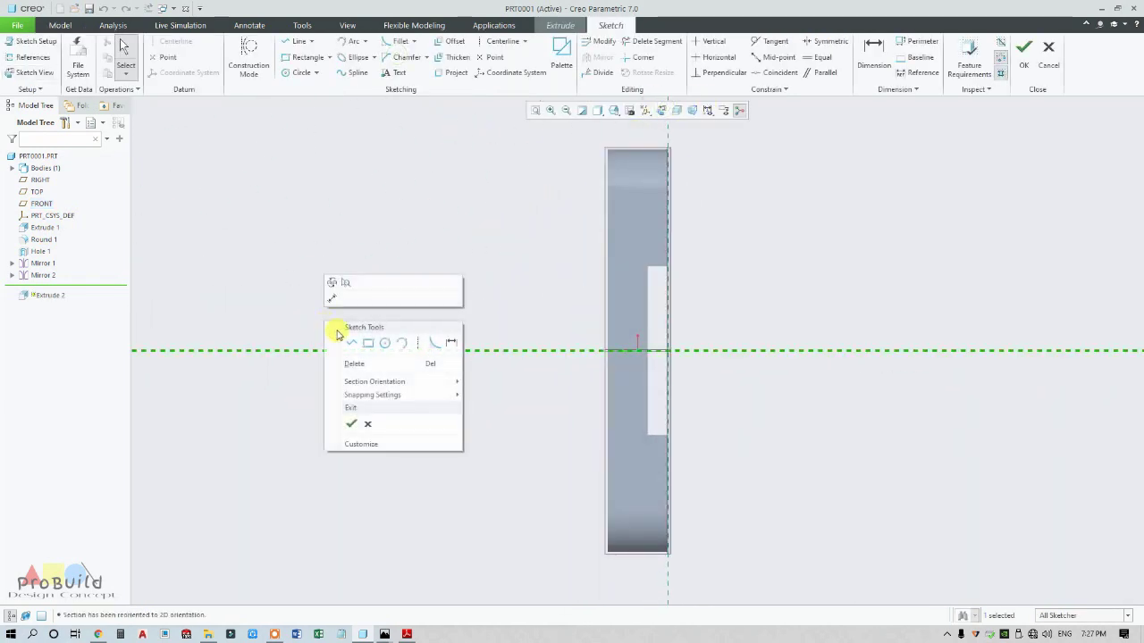
mouse_move(383, 382)
click(535, 394)
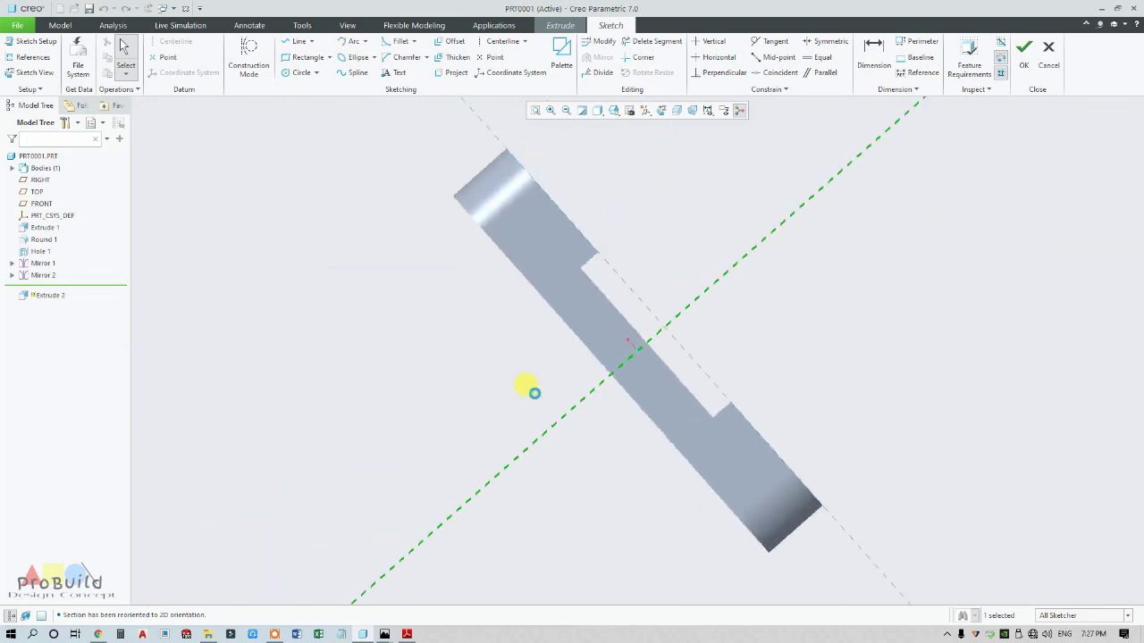
right_click(211, 366)
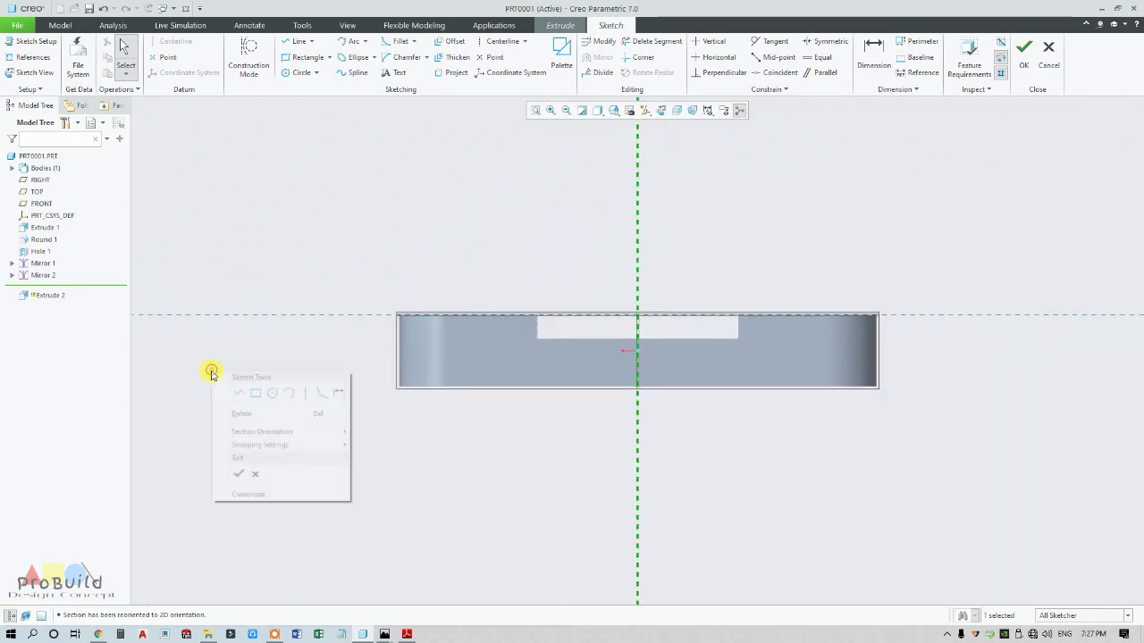
mouse_move(280, 432)
click(438, 473)
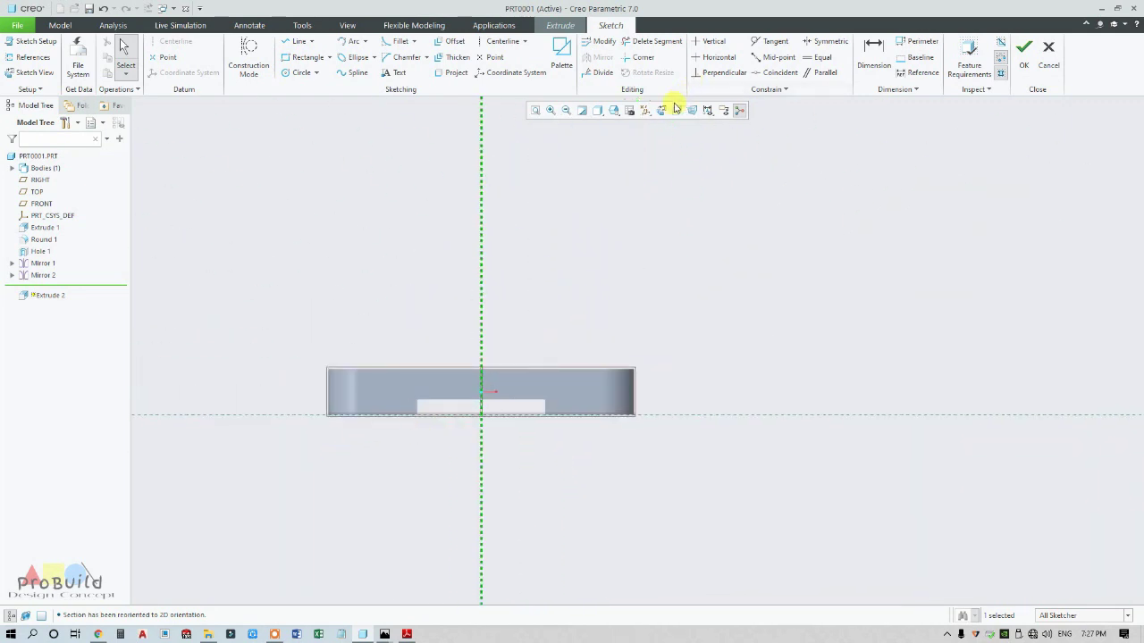
Hide the datum planes and switch the model display to Hidden Line style, showing hidden edges in grey
click(645, 110)
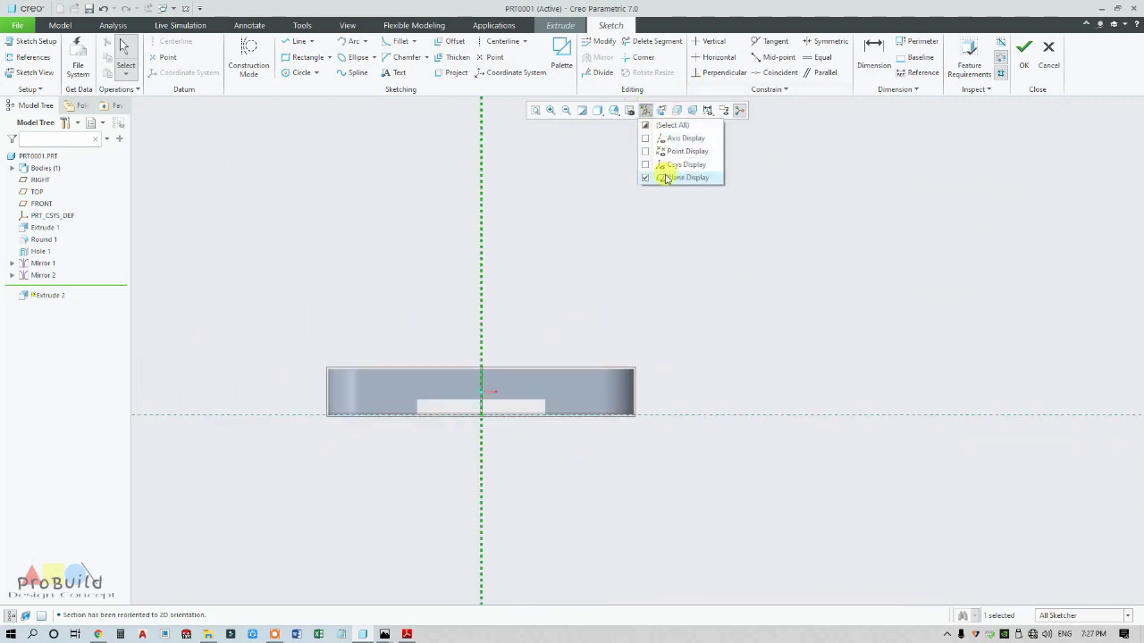
click(664, 177)
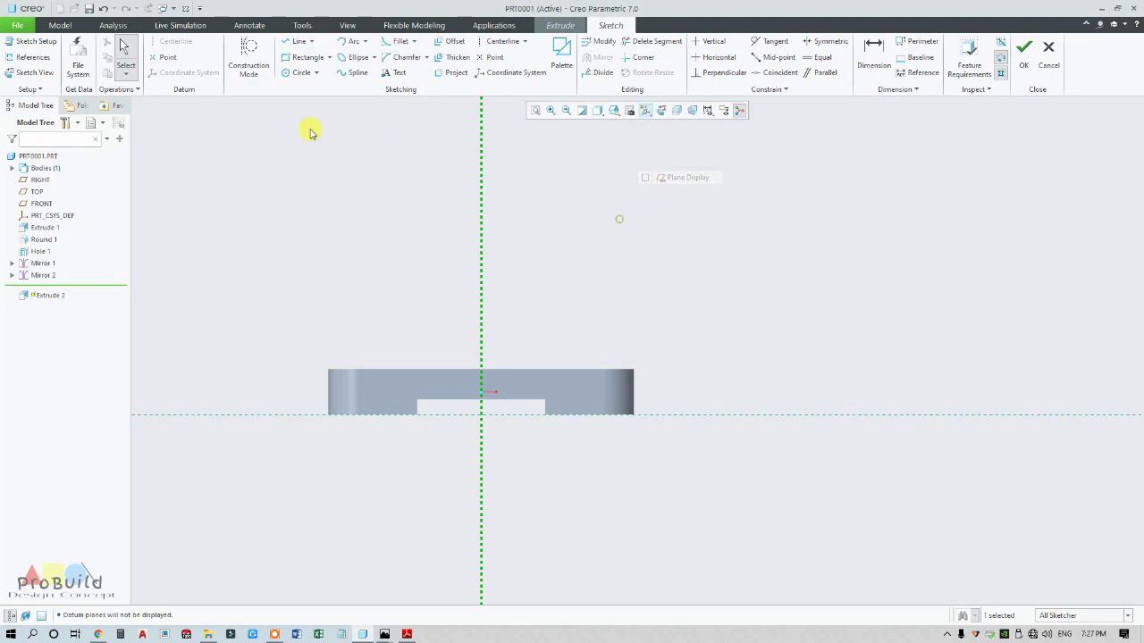
click(596, 110)
click(625, 178)
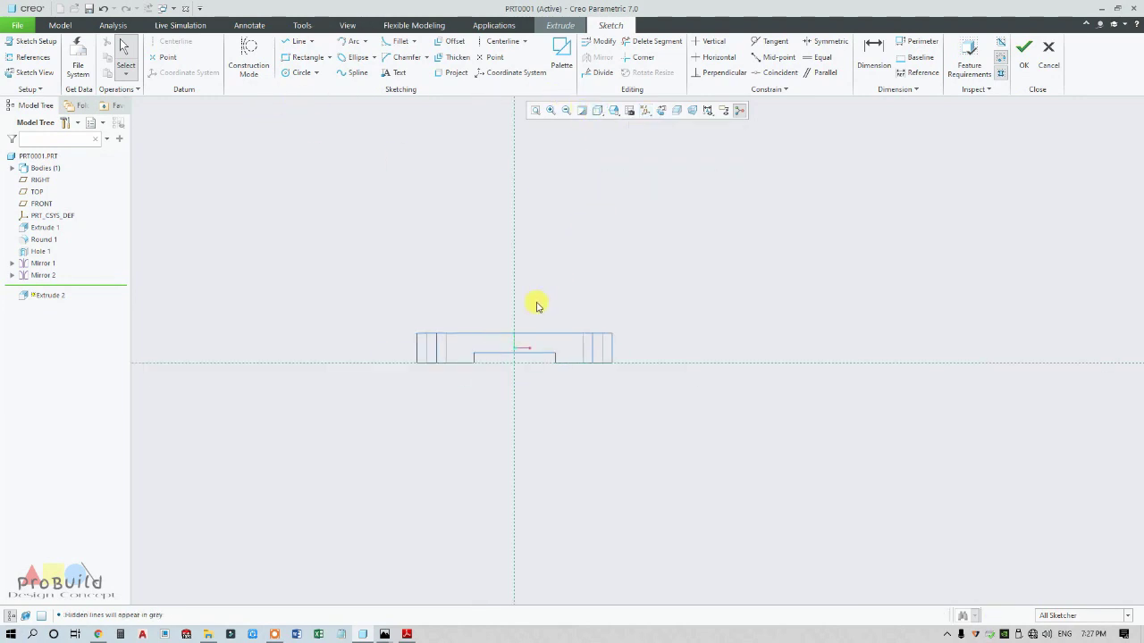
scroll(523, 330, down, 3)
scroll(449, 385, up, 5)
scroll(534, 319, down, 3)
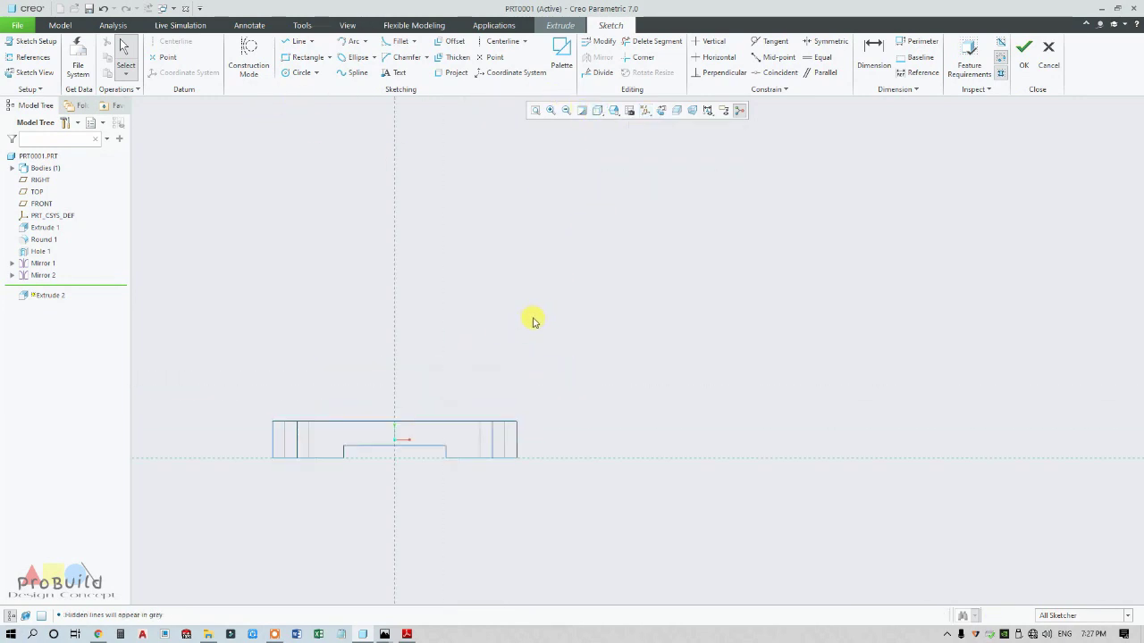
Sketch a vertical centerline on the vertical reference through the middle of the plate
click(494, 40)
click(394, 167)
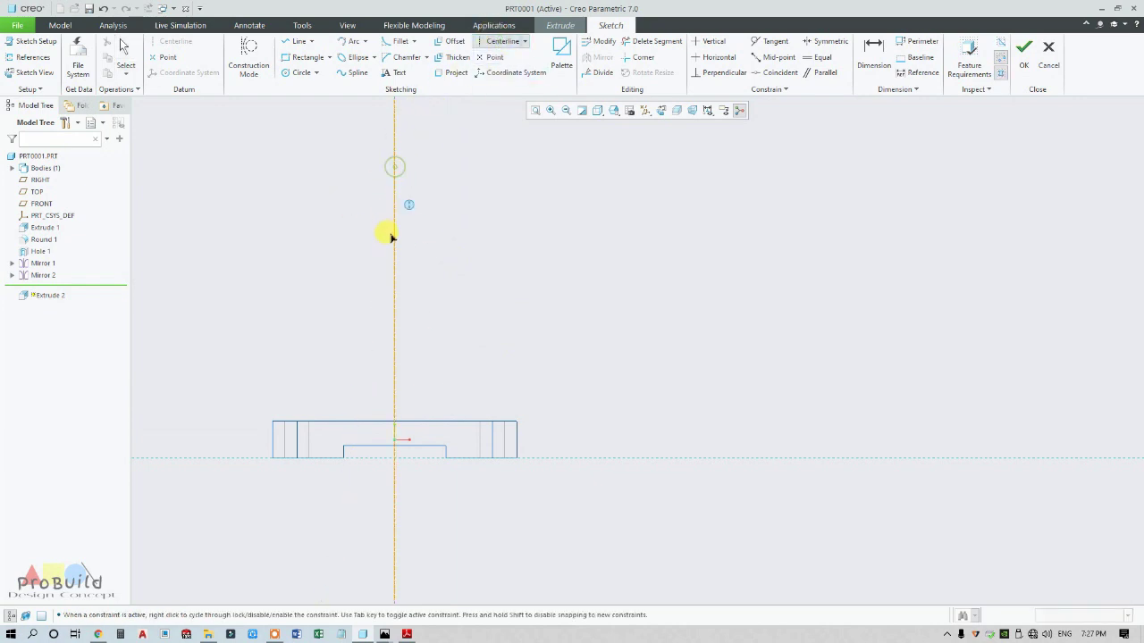
click(395, 248)
middle_click(470, 240)
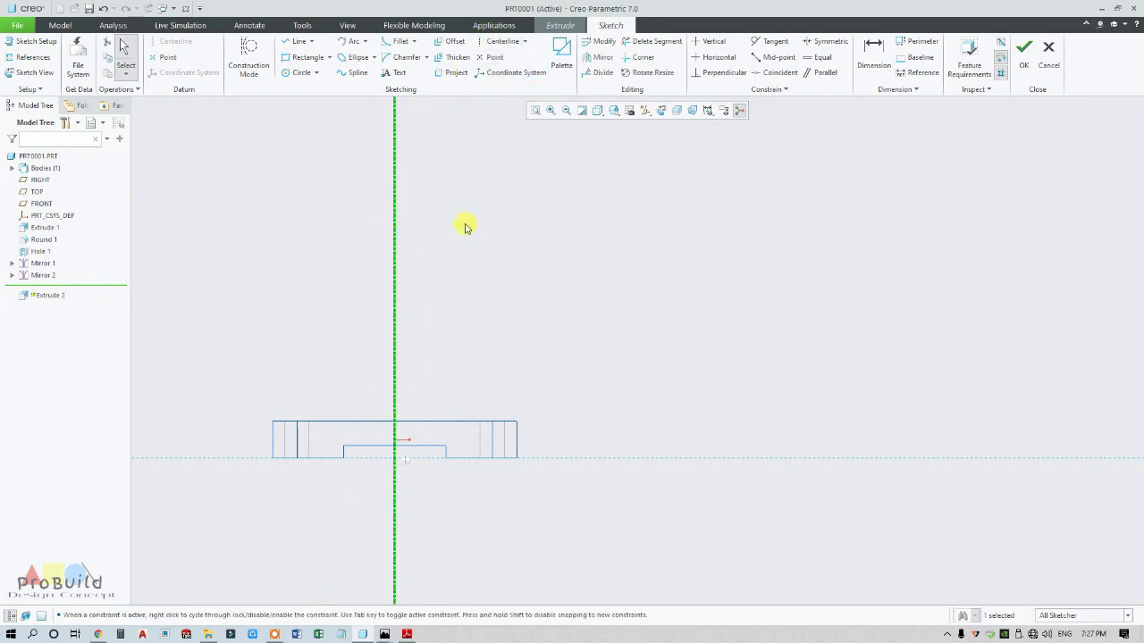
Sketch an inward-curving arc of radius about 161 from a point about 10 beside the centerline down to the plate's top edge
click(351, 41)
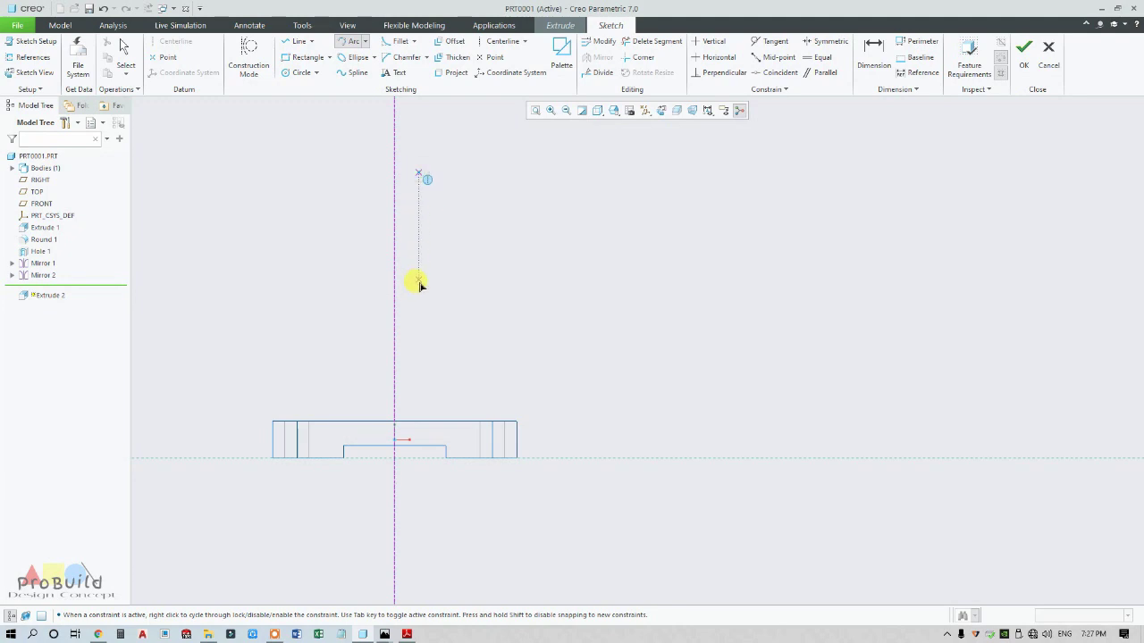
scroll(471, 406, down, 4)
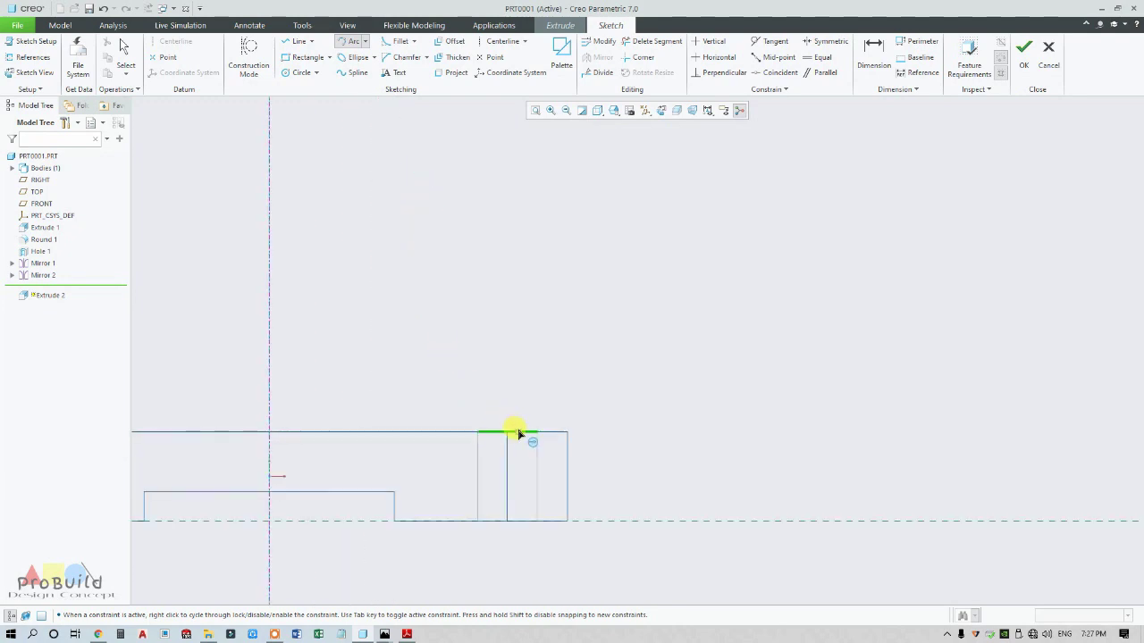
click(524, 432)
scroll(438, 332, down, 2)
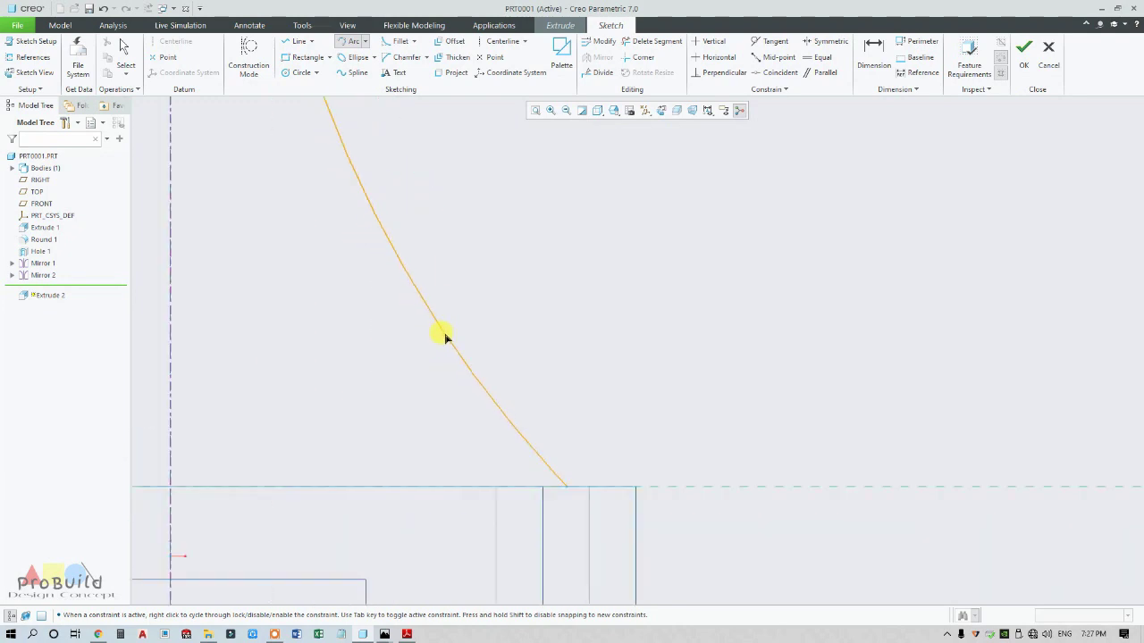
scroll(444, 337, up, 3)
scroll(443, 335, up, 3)
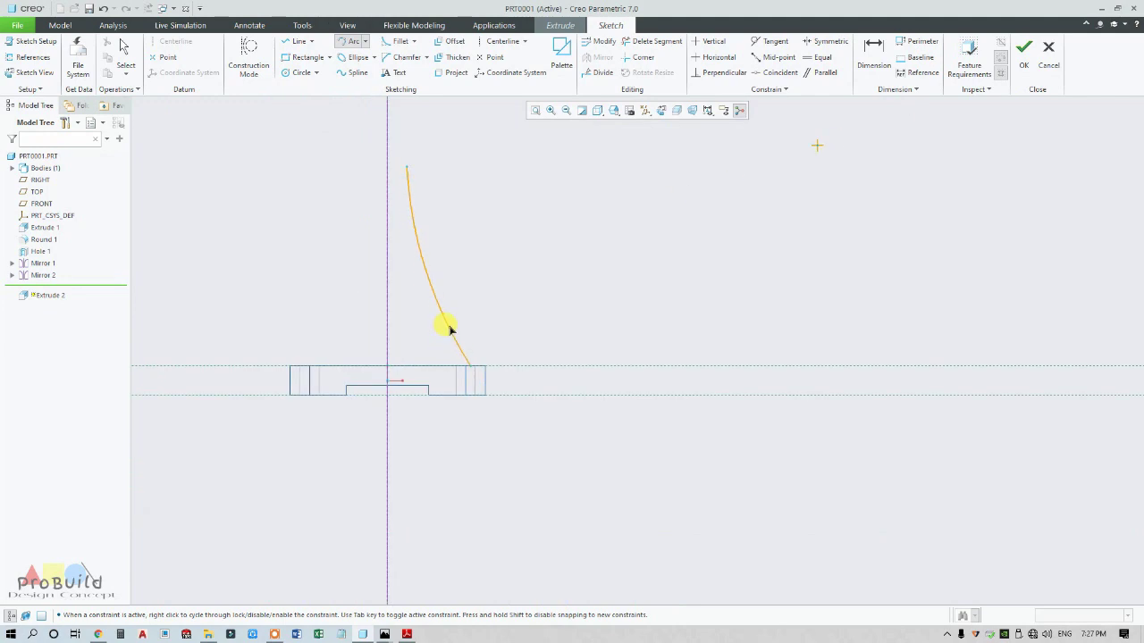
click(447, 329)
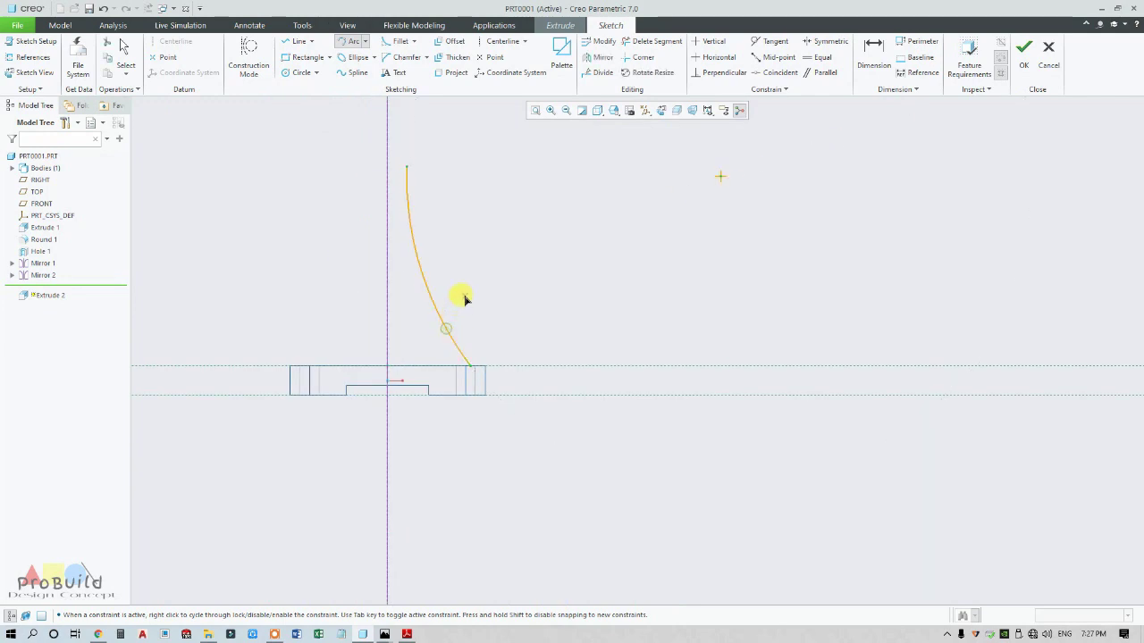
middle_click(465, 299)
Set the sketched arc's radius to 200
double_click(362, 259)
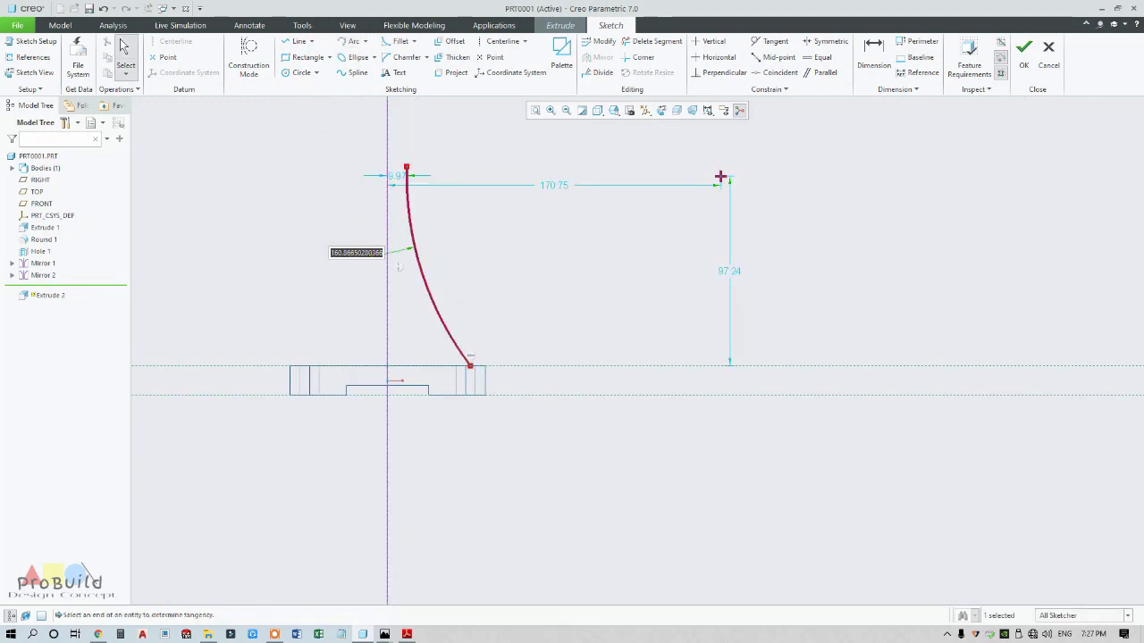
text(200)
key(Return)
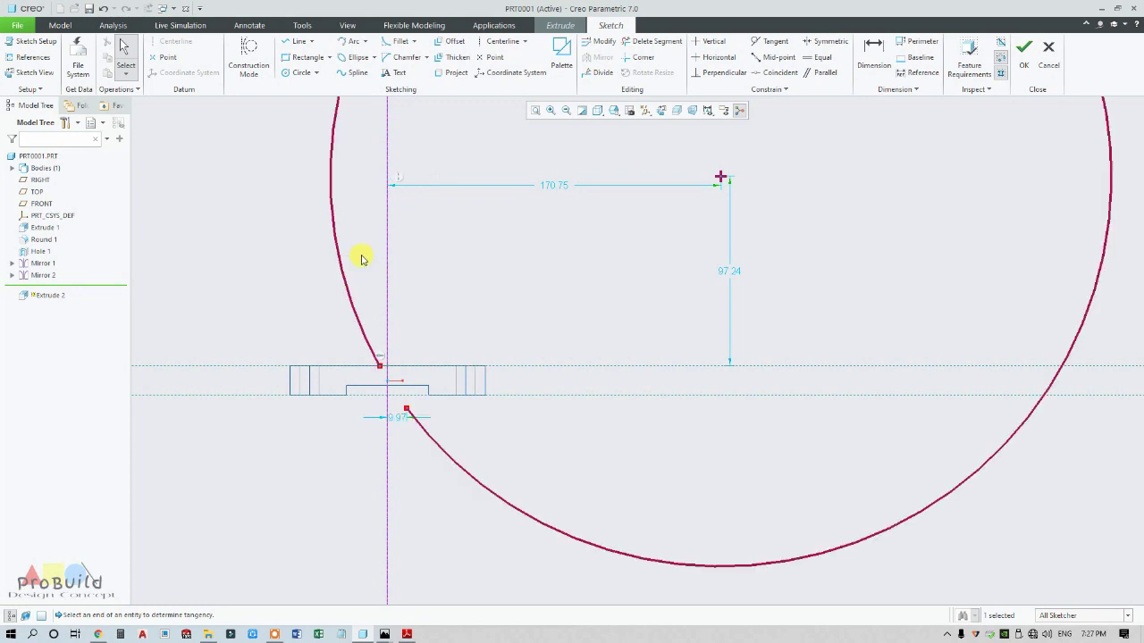
Undo the last radius change, check the PDF drawing, and delete the sketched arc
key(ctrl+z)
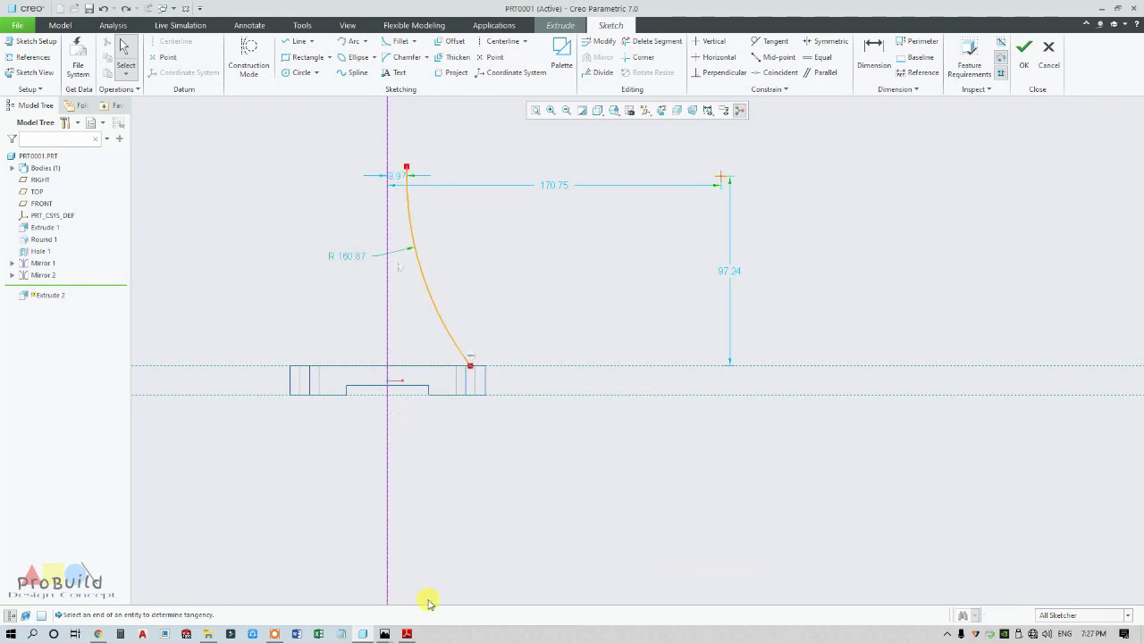
click(407, 634)
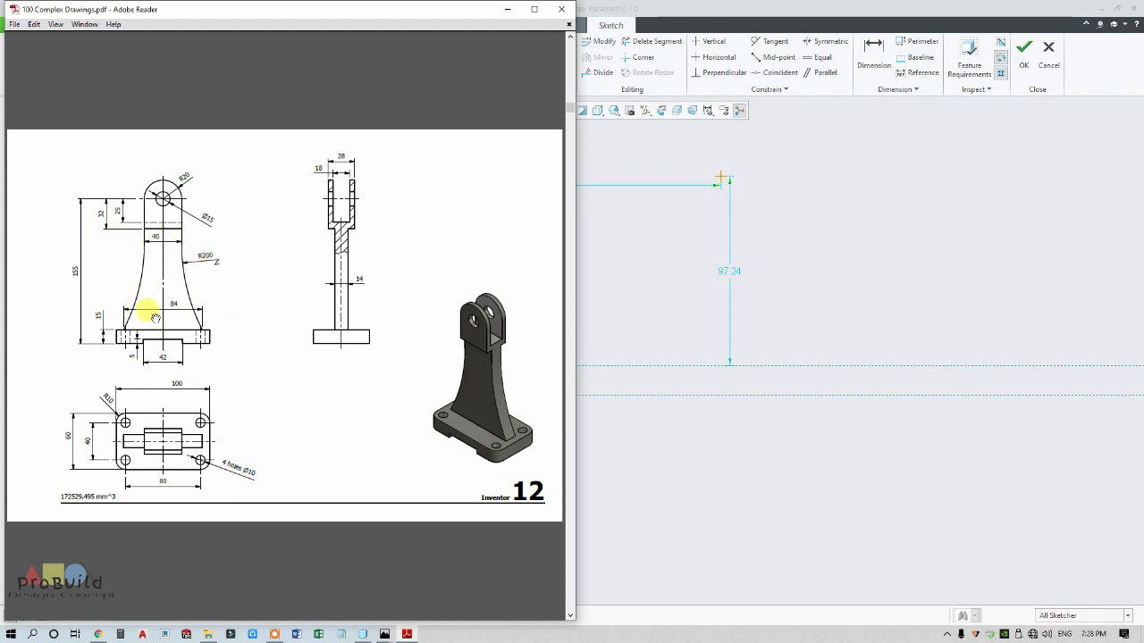
click(658, 475)
scroll(500, 421, up, 3)
scroll(451, 334, down, 3)
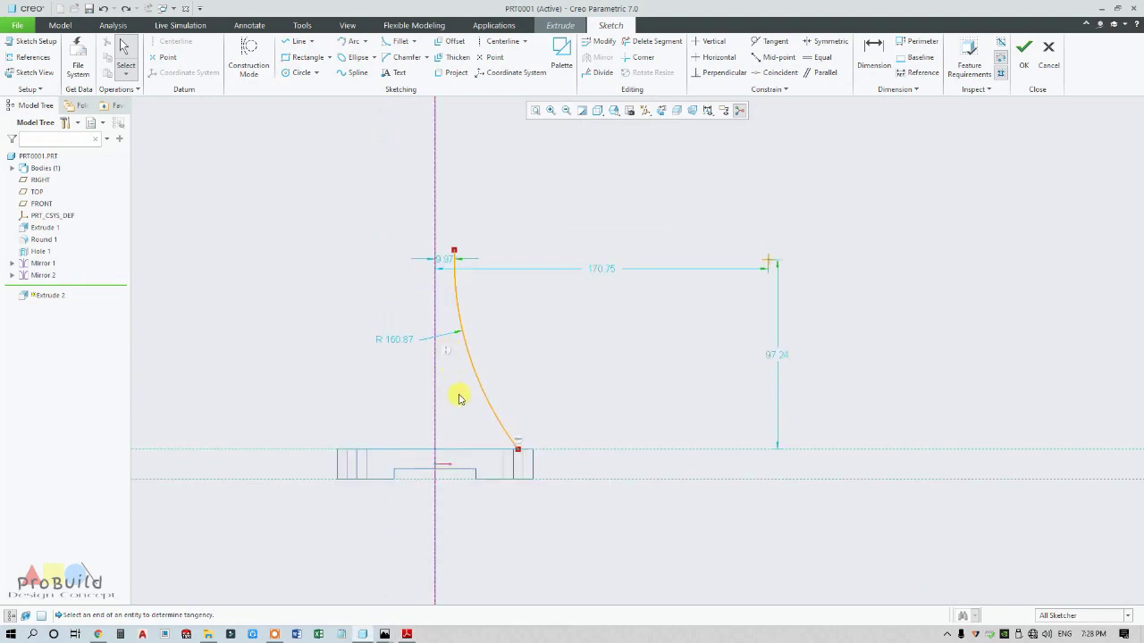
click(471, 367)
key(Delete)
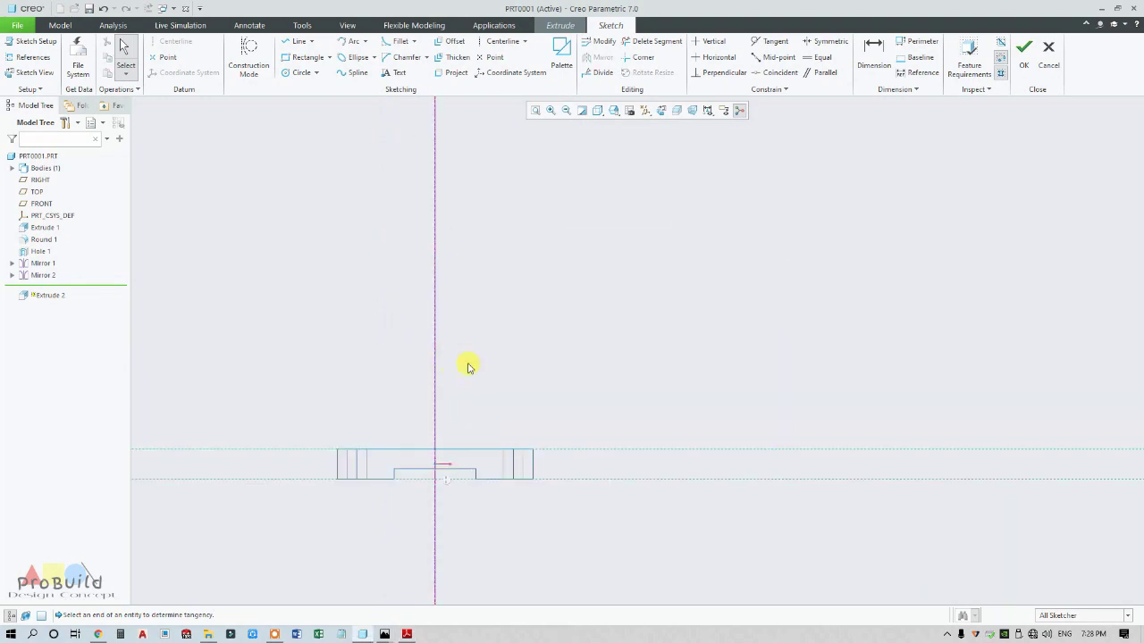
Sketch an inward-curving arc of radius about 222 from the plate's top edge to a point just beside the vertical centerline
click(27, 56)
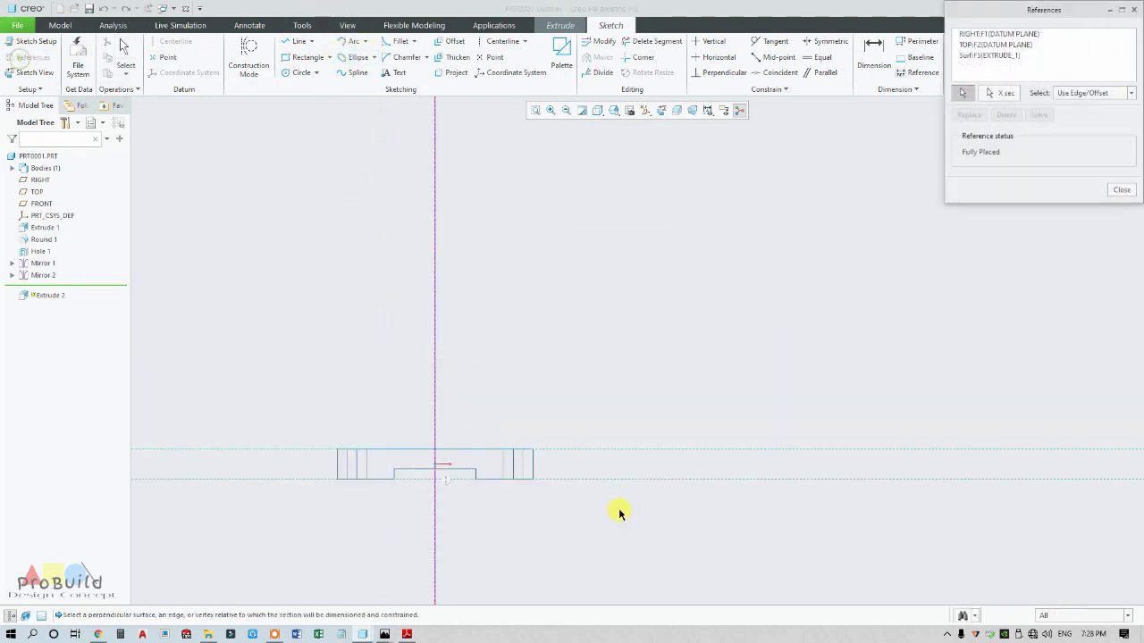
click(528, 381)
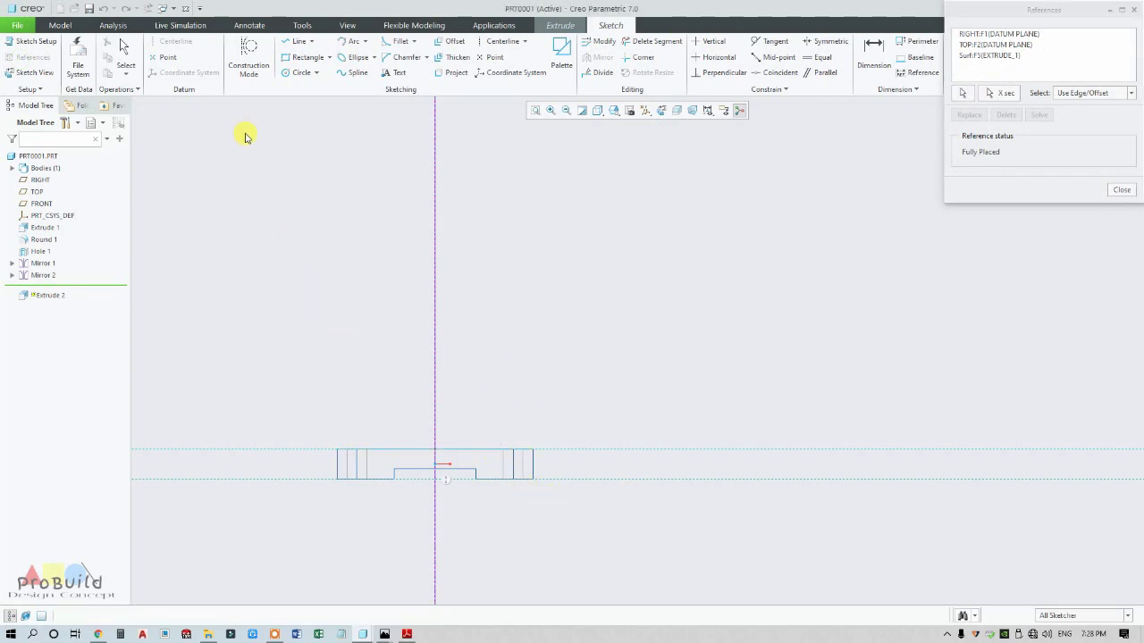
click(351, 41)
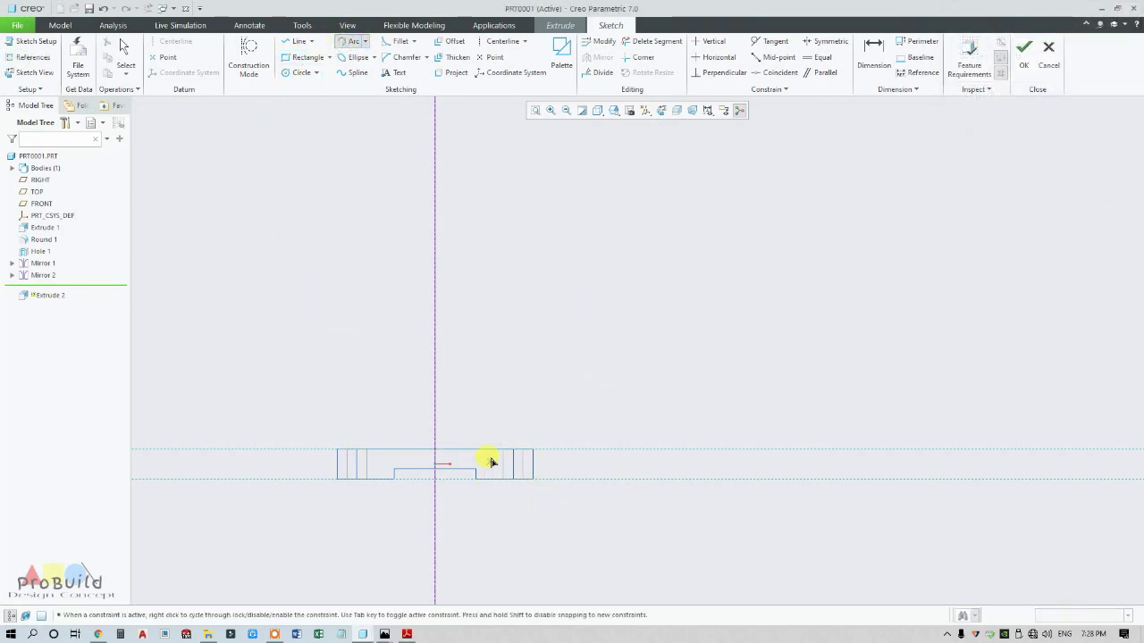
scroll(491, 462, up, 3)
scroll(517, 582, down, 3)
scroll(503, 450, up, 1)
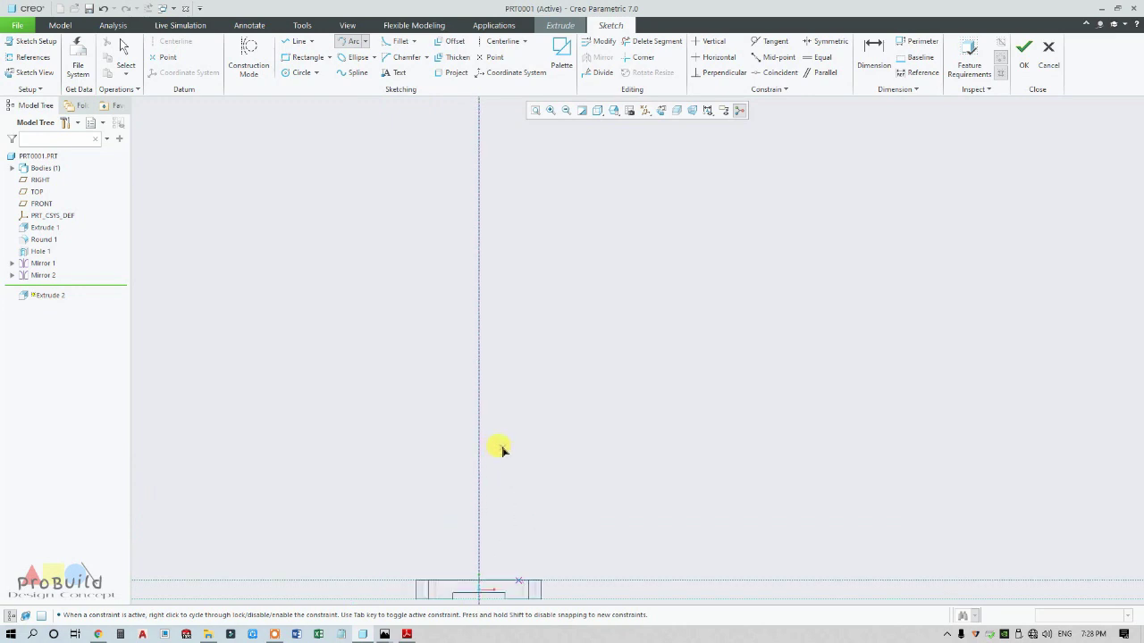
scroll(480, 409, up, 5)
scroll(474, 433, down, 3)
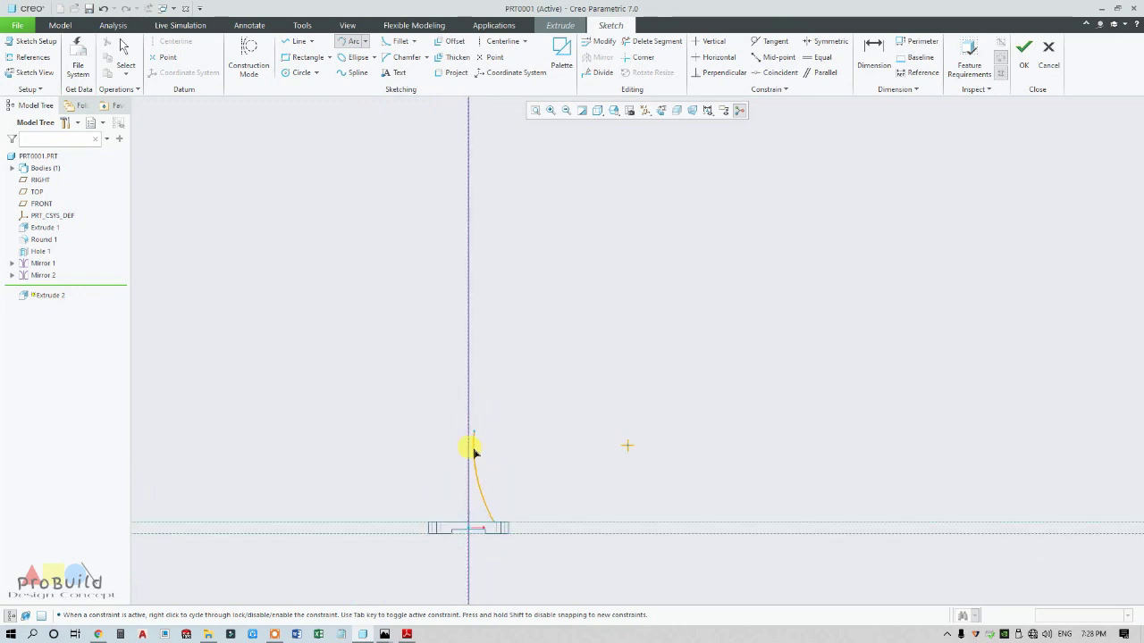
click(474, 449)
middle_click(495, 472)
scroll(468, 513, up, 3)
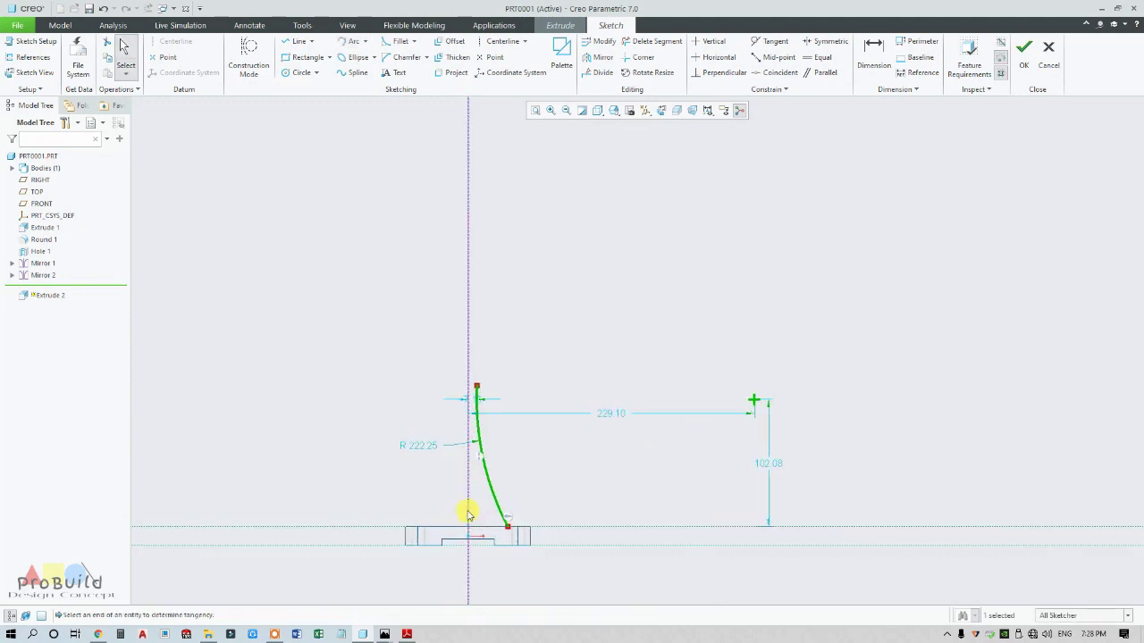
Try to change the radius of the new arc
double_click(414, 430)
key(Return)
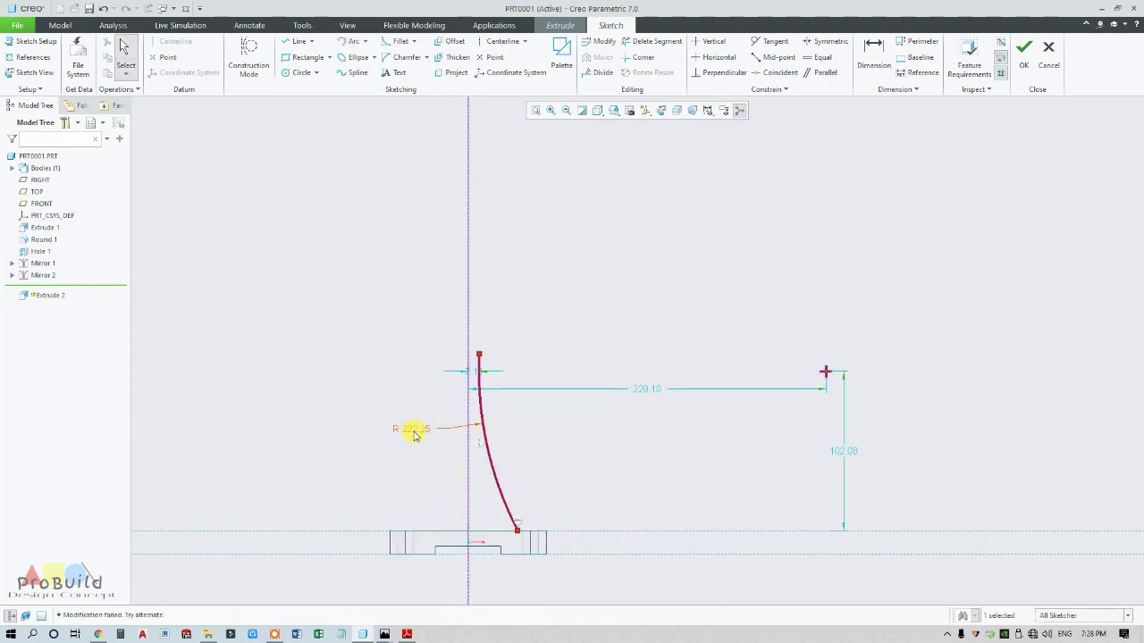
click(413, 433)
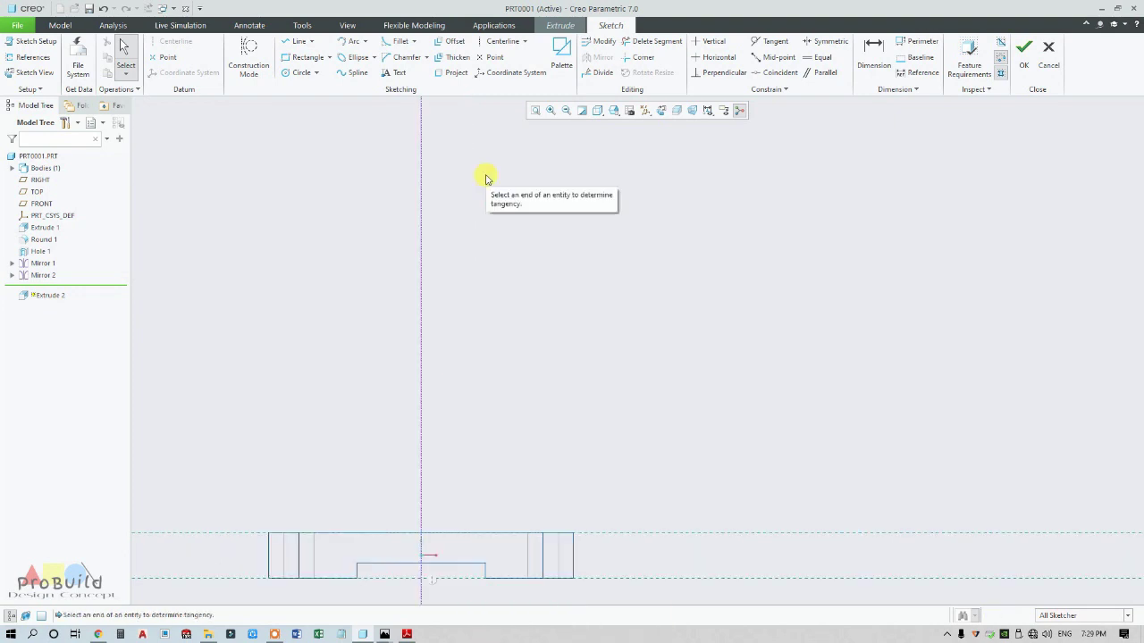
Check the drawing and sketch a second vertical centerline crossing the plate near its outer hole, parallel to the middle centerline
click(491, 41)
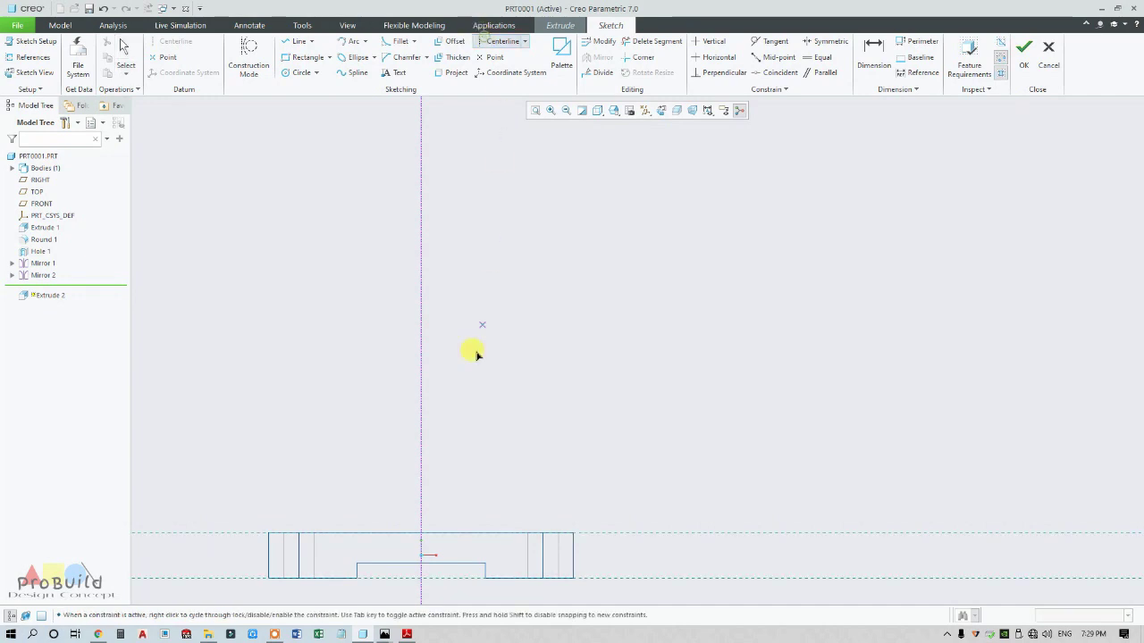
click(407, 635)
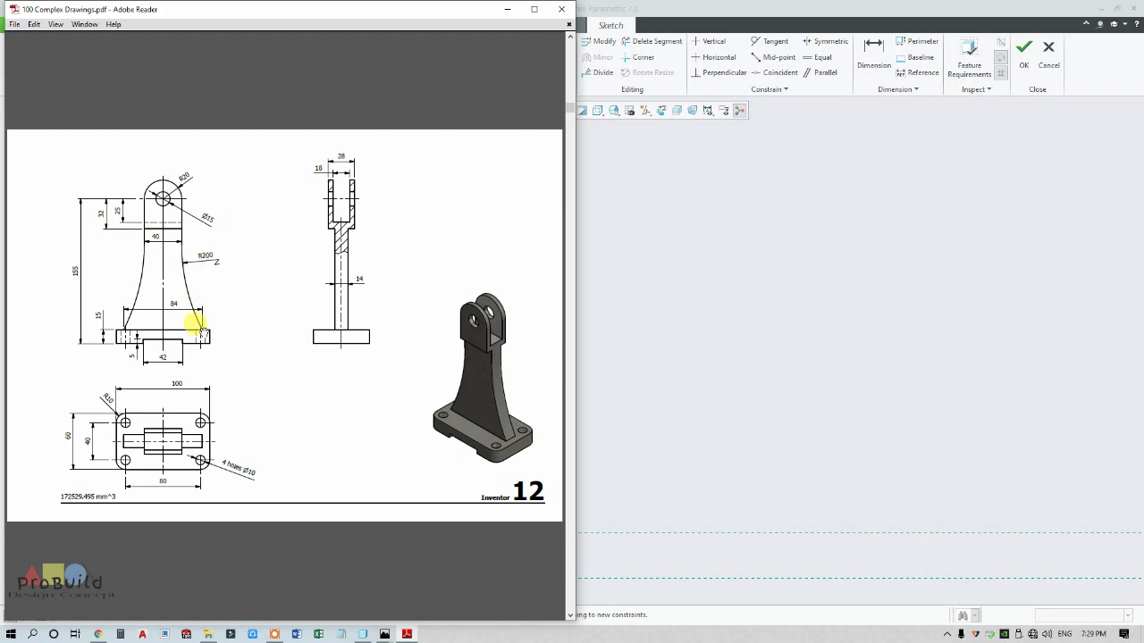
click(579, 344)
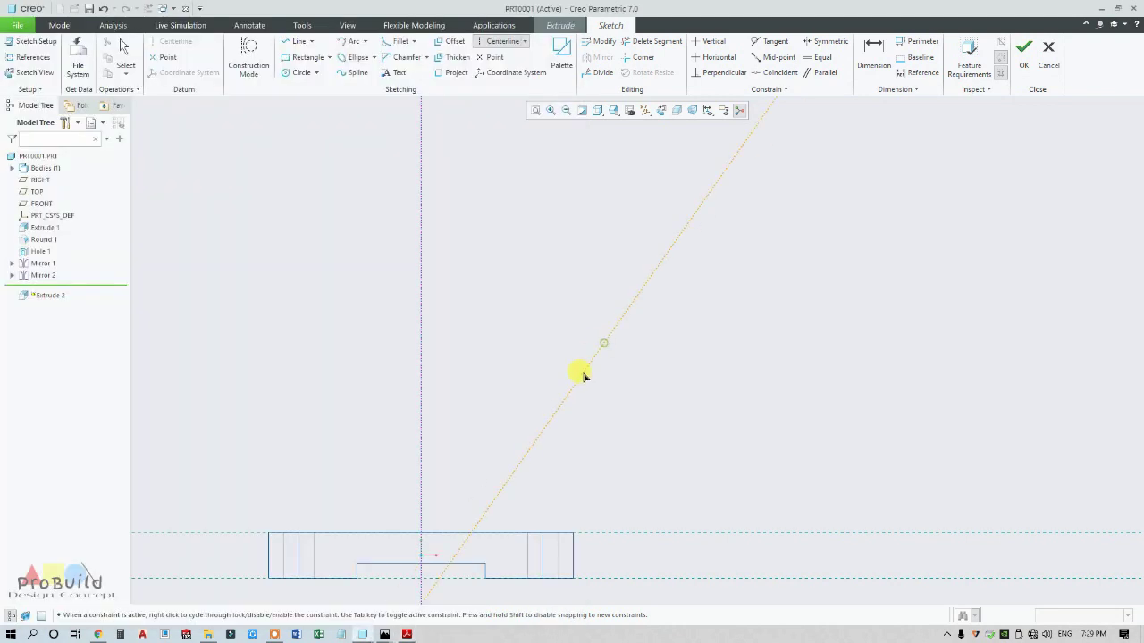
scroll(540, 534, up, 2)
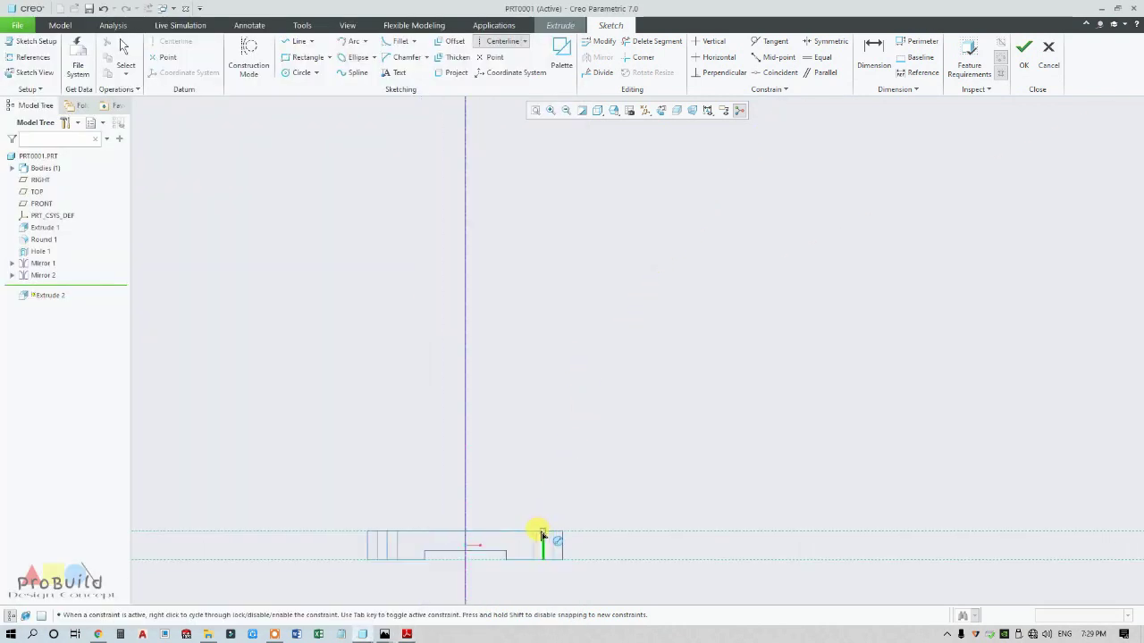
scroll(538, 534, down, 8)
click(536, 531)
click(537, 458)
middle_click(583, 440)
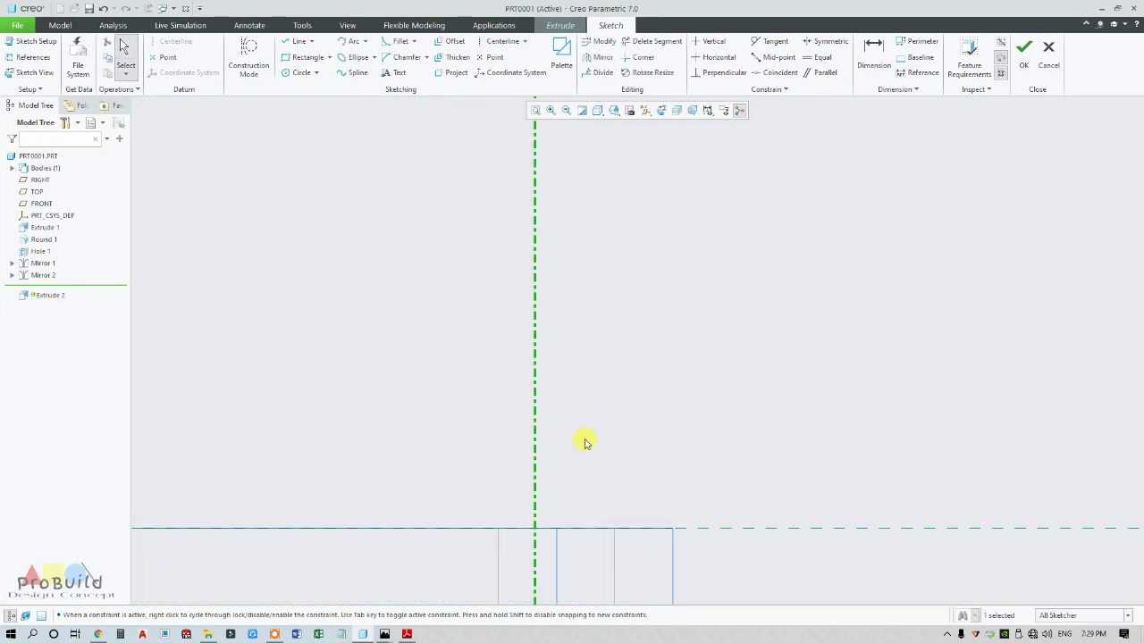
Place the new centerline's offset dimension above the plate and set its distance from the middle centerline to 42
scroll(566, 431, up, 6)
drag(472, 570, 456, 374)
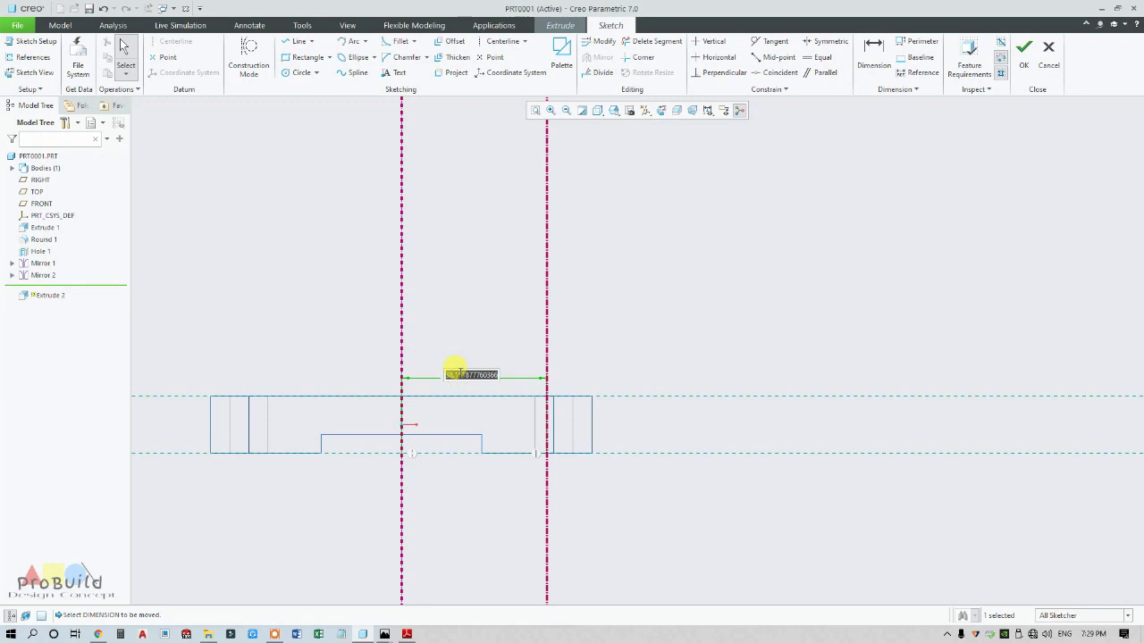
key(Return)
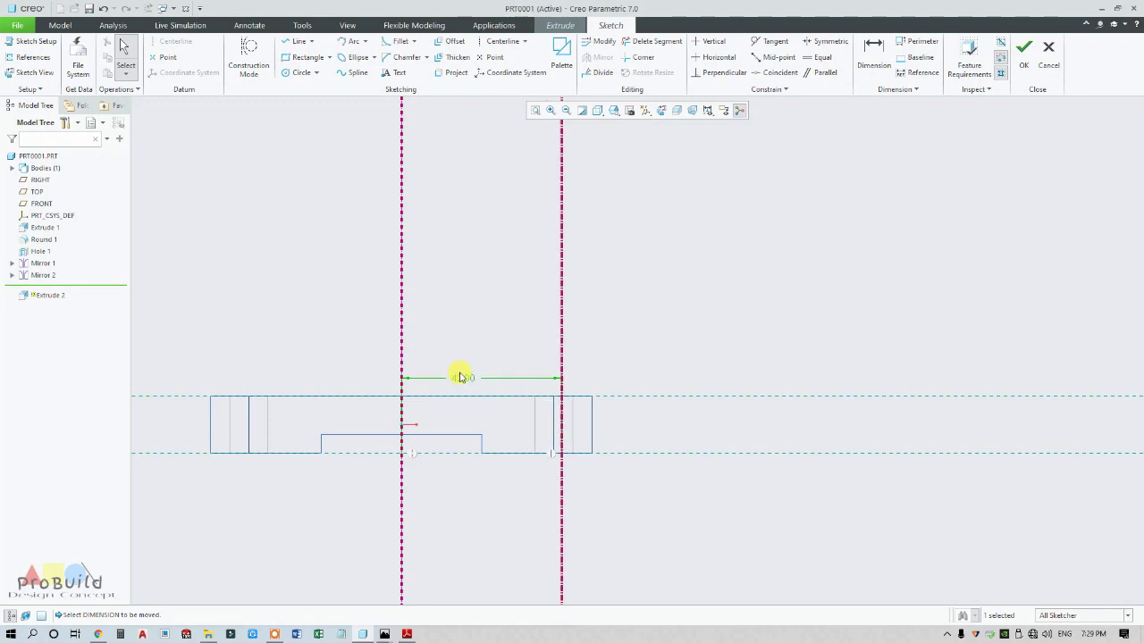
Sketch a third vertical centerline about 13 from the middle one, between the two existing centerlines
scroll(461, 376, up, 4)
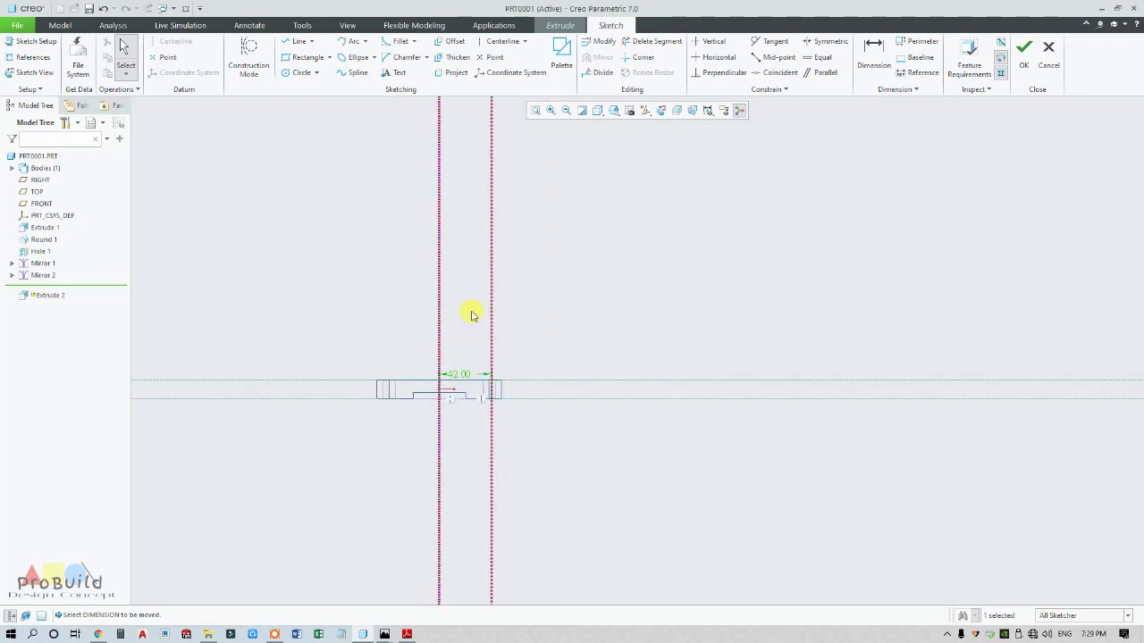
scroll(454, 222, down, 3)
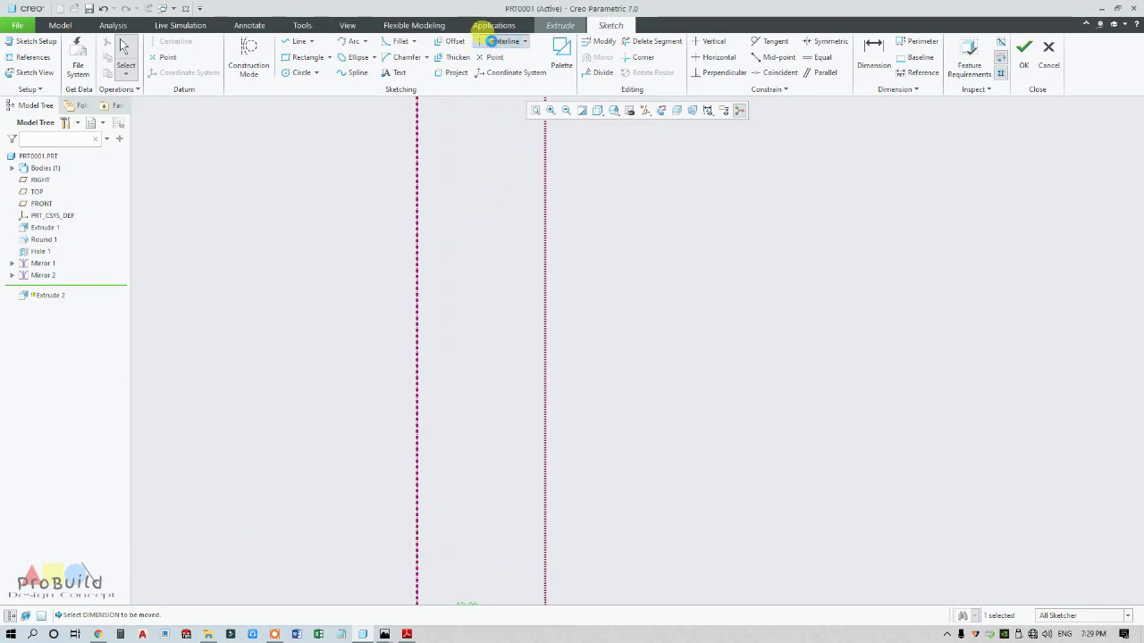
click(496, 41)
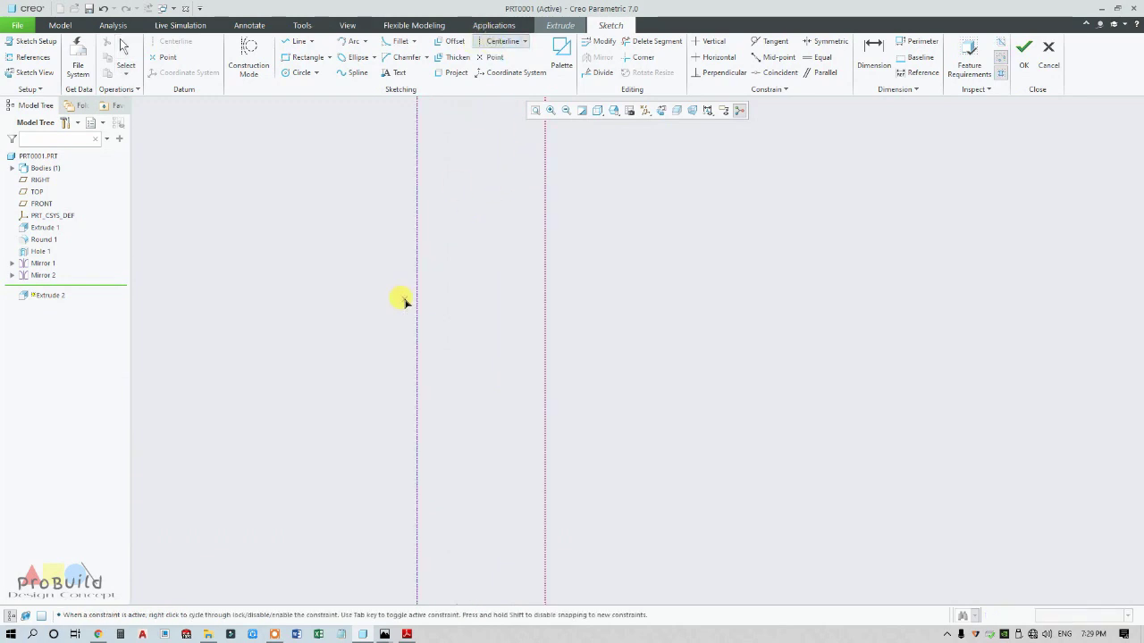
click(457, 263)
click(457, 232)
middle_click(482, 286)
scroll(476, 281, up, 3)
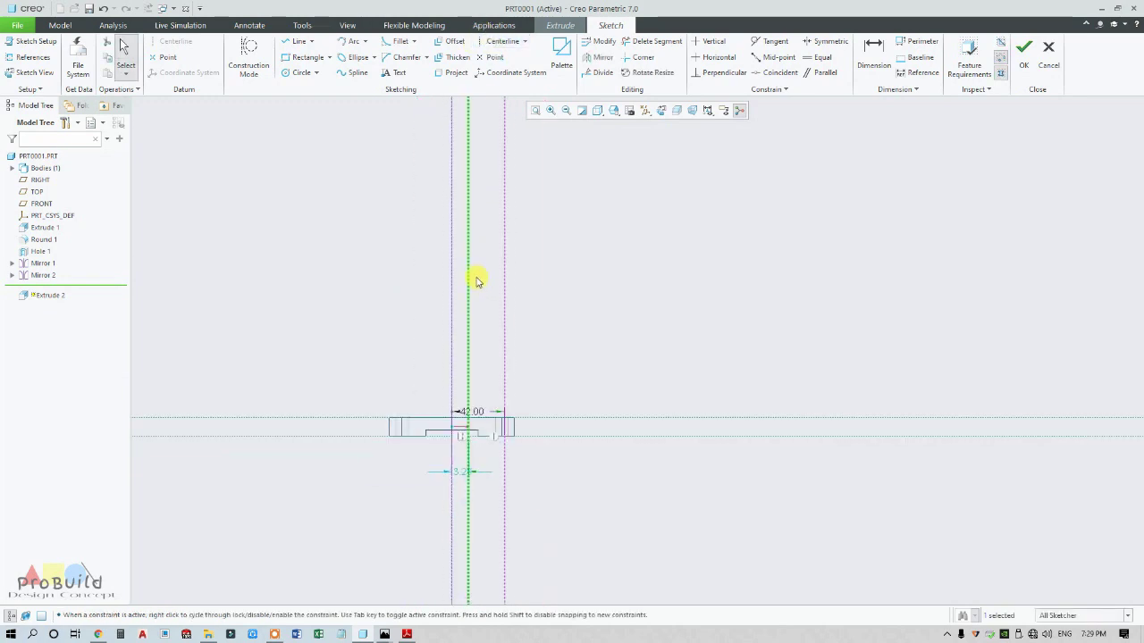
Move the inner centerline's offset dimension well above the plate and set its distance from the middle centerline to 20
scroll(460, 467, down, 3)
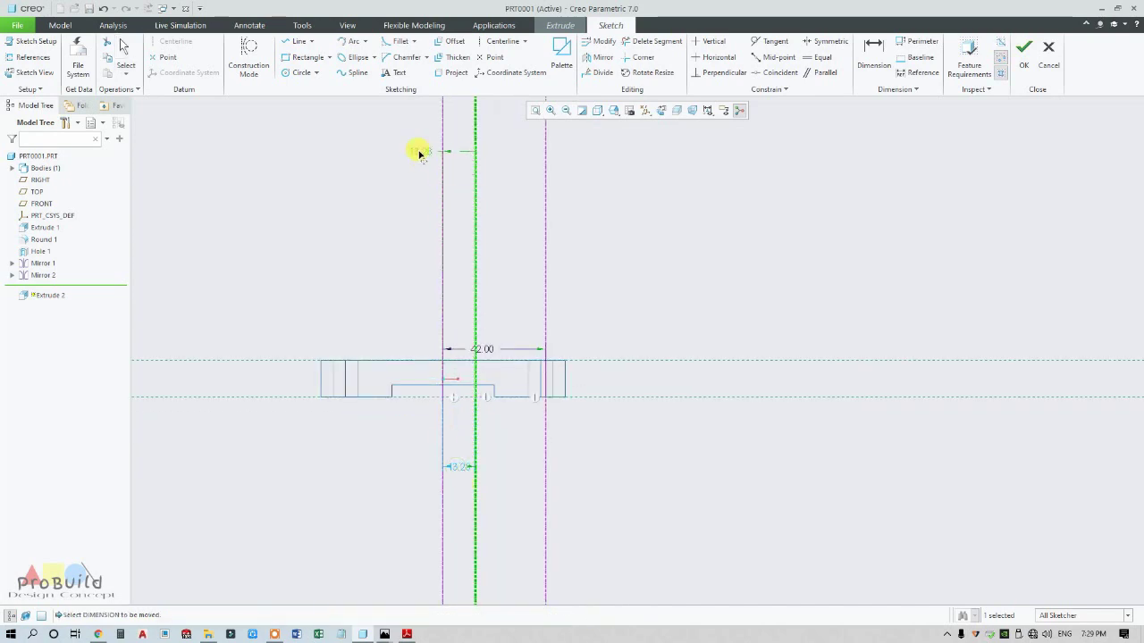
scroll(439, 204, up, 2)
scroll(439, 187, down, 4)
double_click(413, 213)
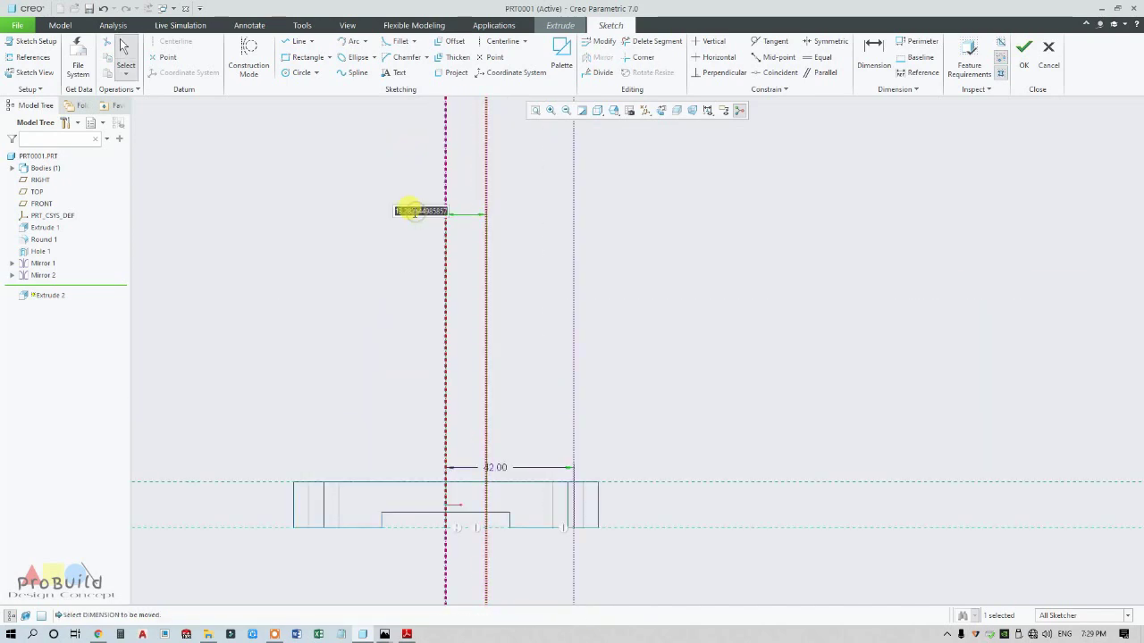
text(20)
key(Return)
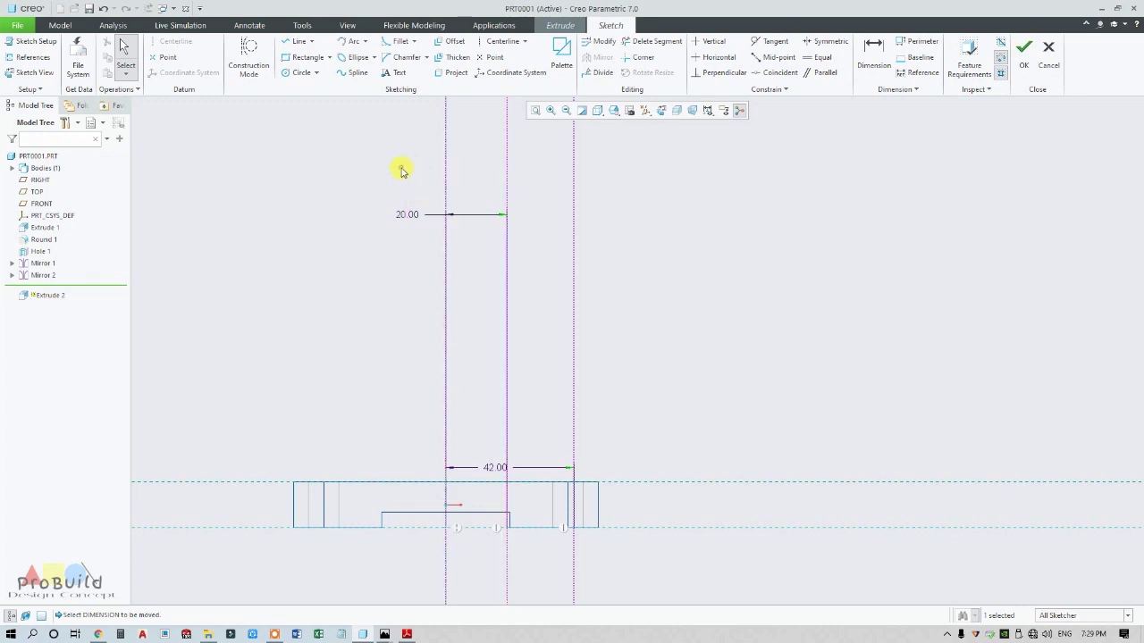
Check the upright's height in the drawing and sketch a horizontal centerline about 75 above the plate's top edge
click(407, 633)
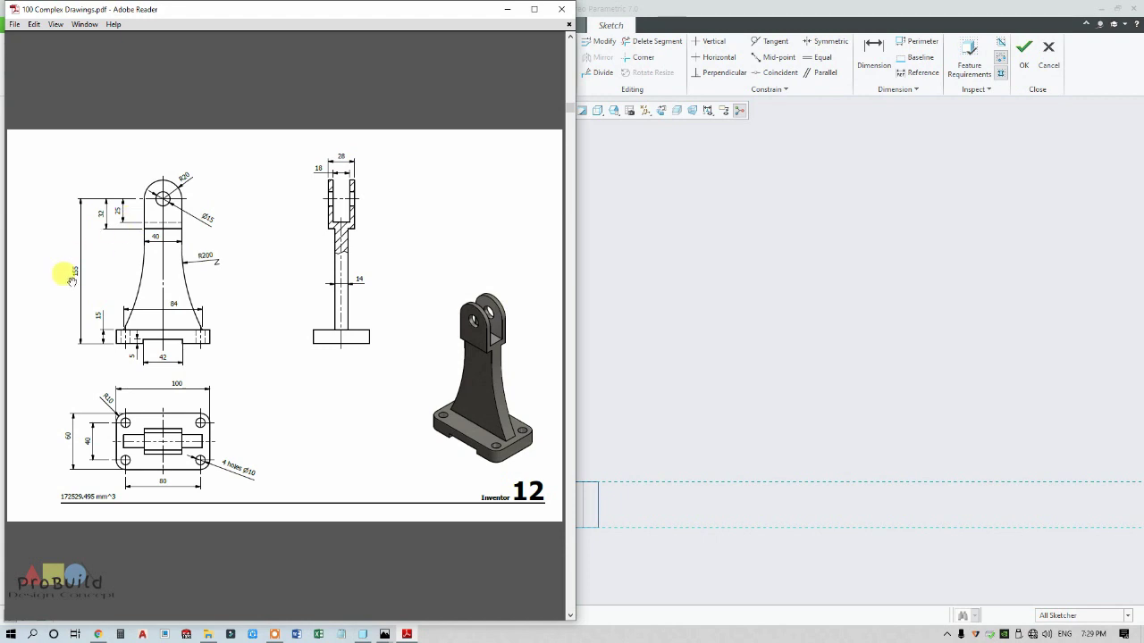
click(722, 360)
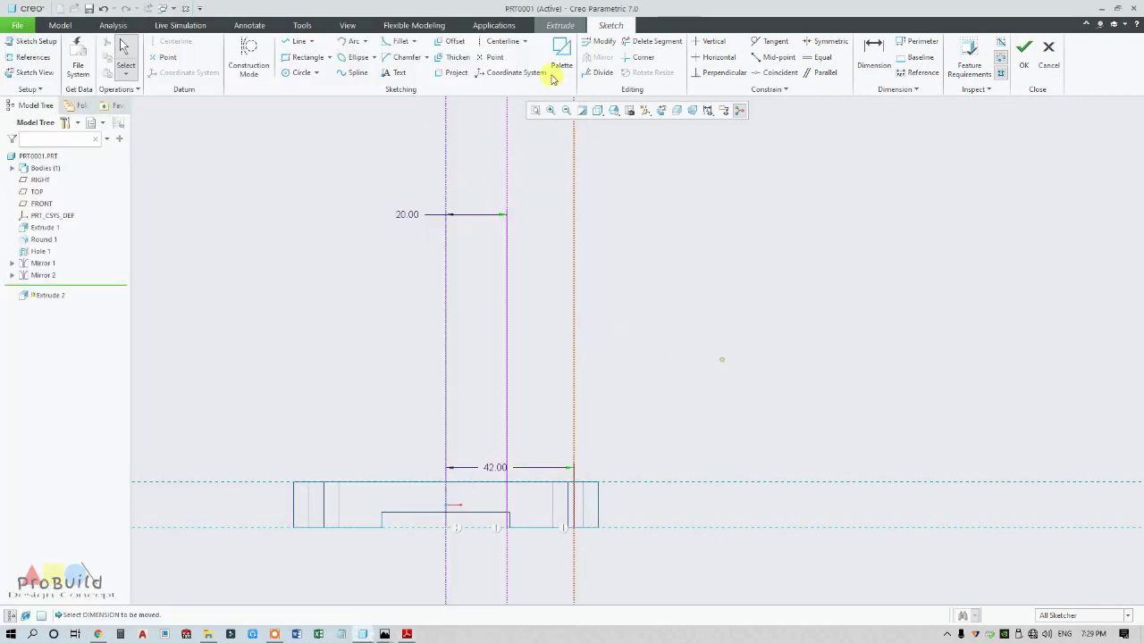
click(502, 41)
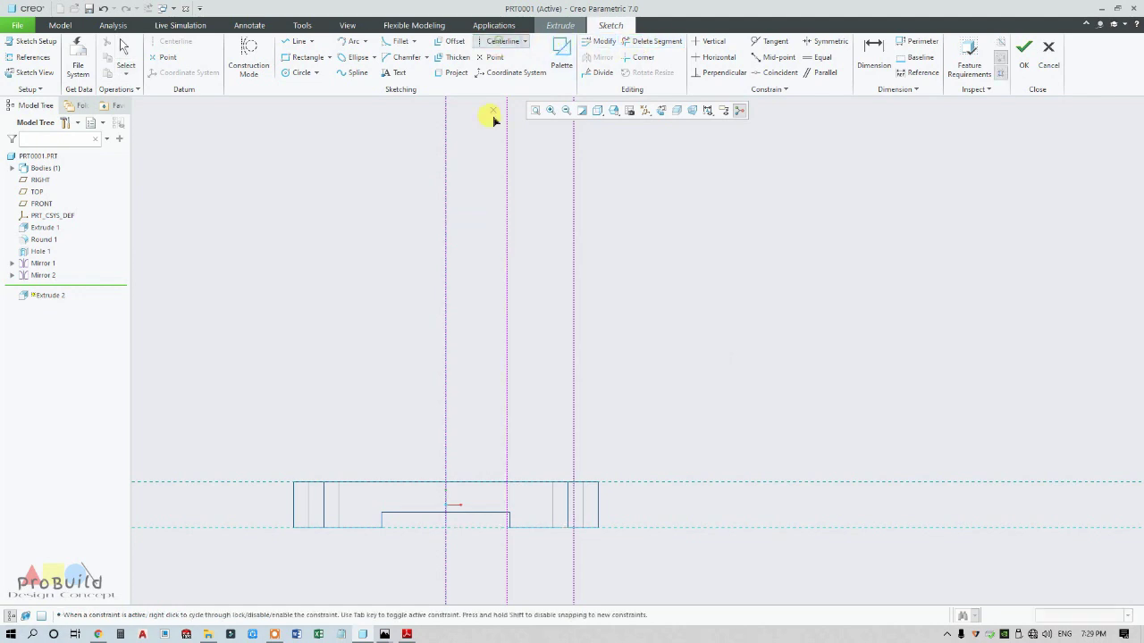
click(447, 254)
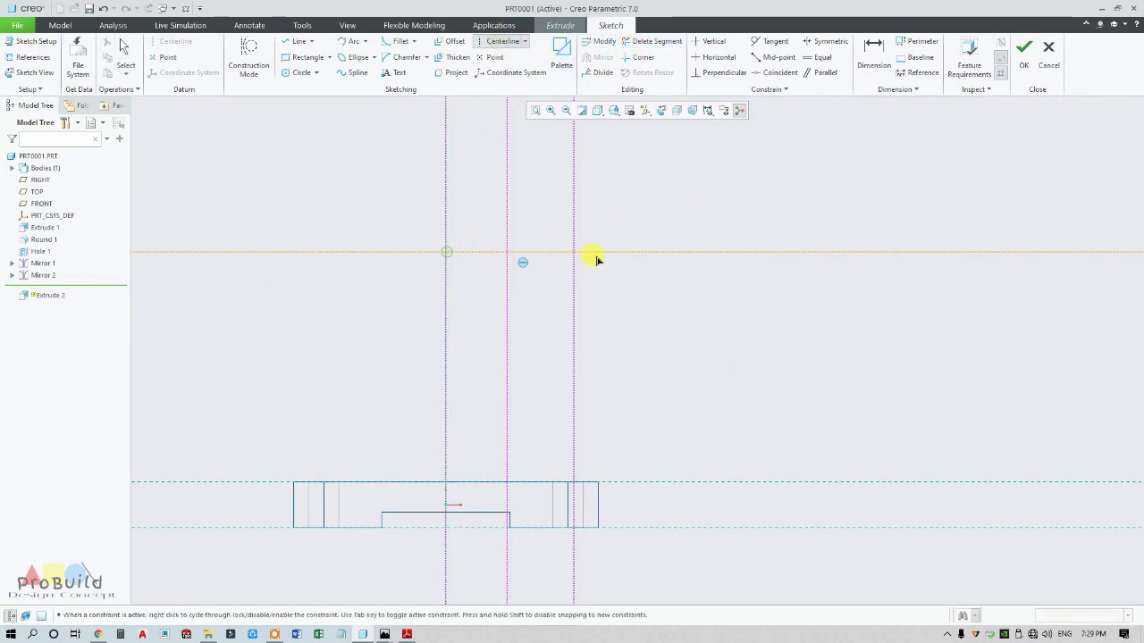
click(630, 326)
middle_click(630, 326)
Dimension the horizontal centerline's height from the plate's bottom edge and set it to 155-32, giving 123
click(407, 634)
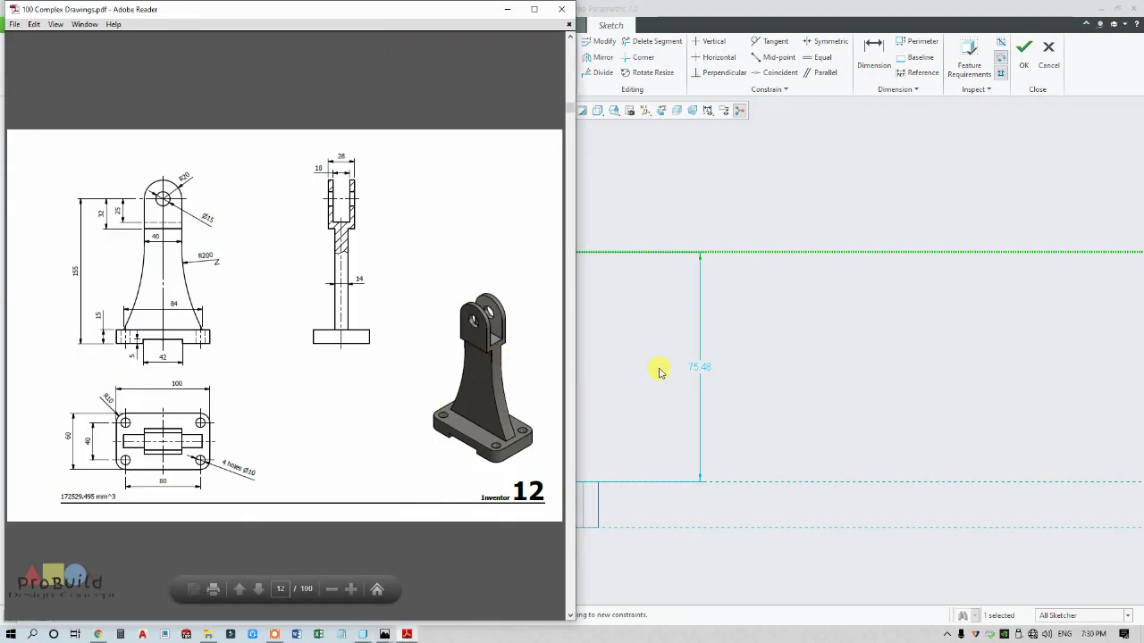
click(658, 370)
key(d)
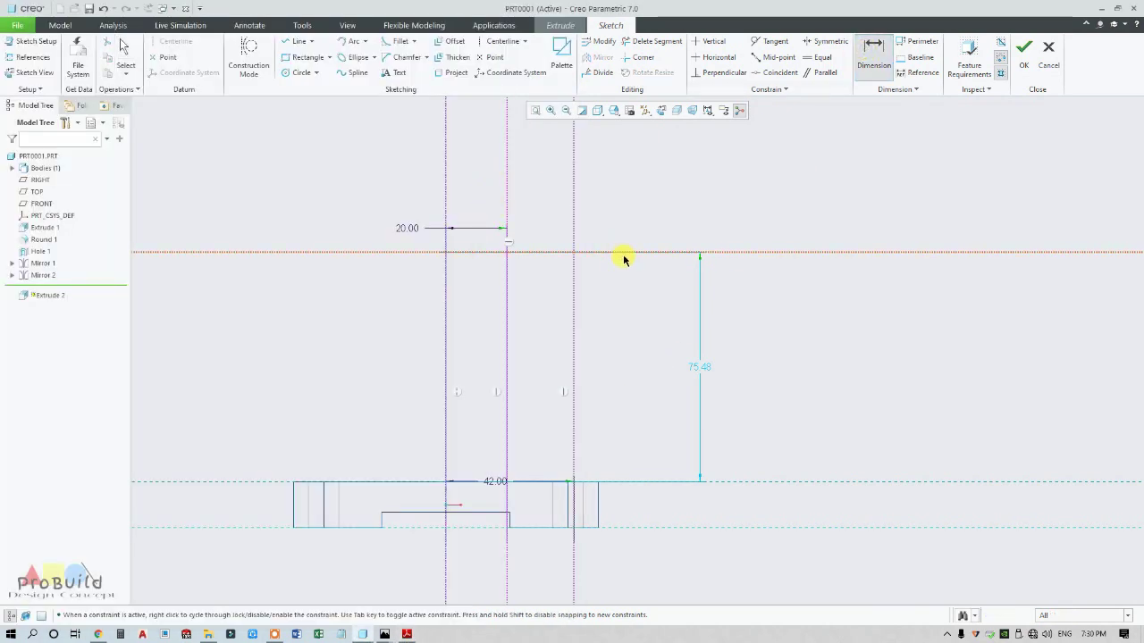
click(624, 254)
middle_click(646, 421)
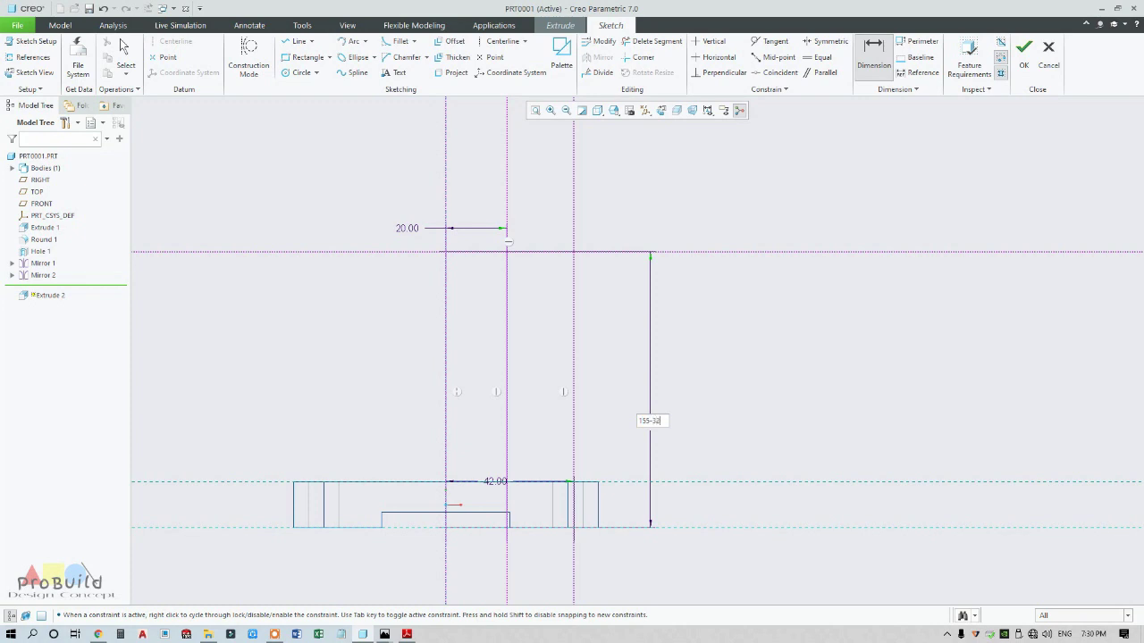
key(Return)
Sketch an arc between the inner centerline's intersection with the horizontal centerline and the outer centerline's intersection with the plate's top edge
scroll(541, 380, down, 3)
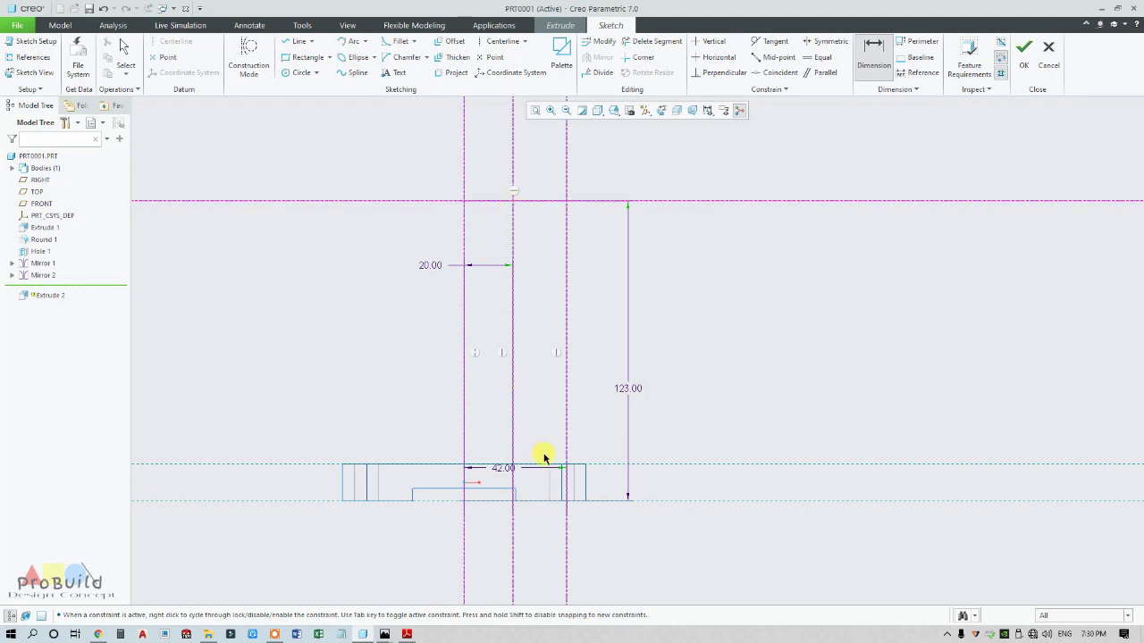
click(345, 41)
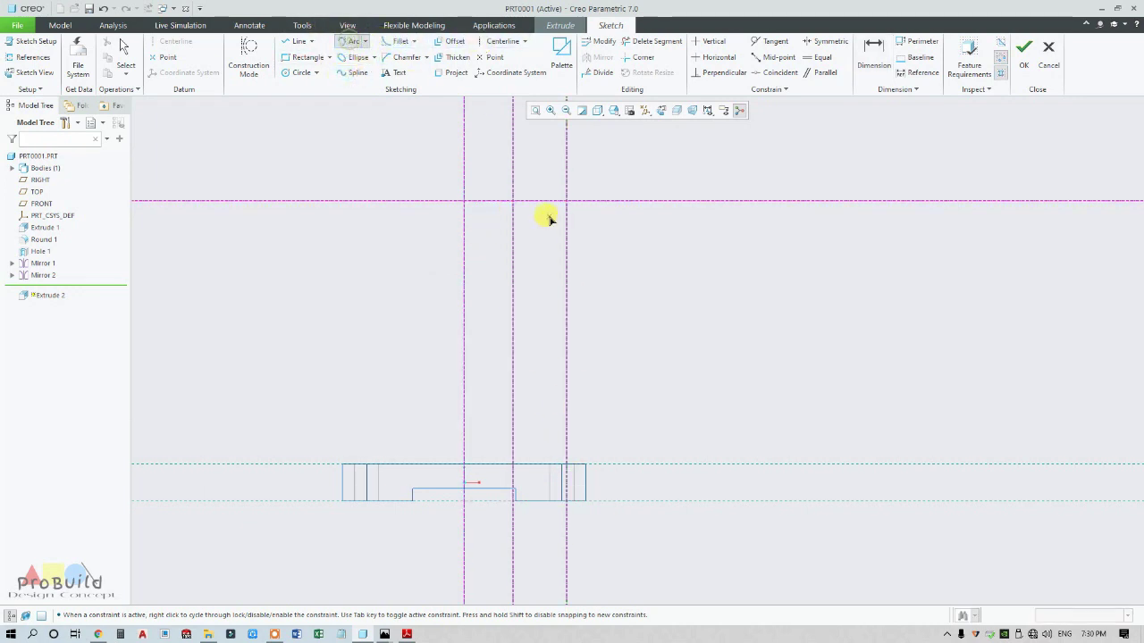
scroll(568, 469, up, 3)
click(566, 464)
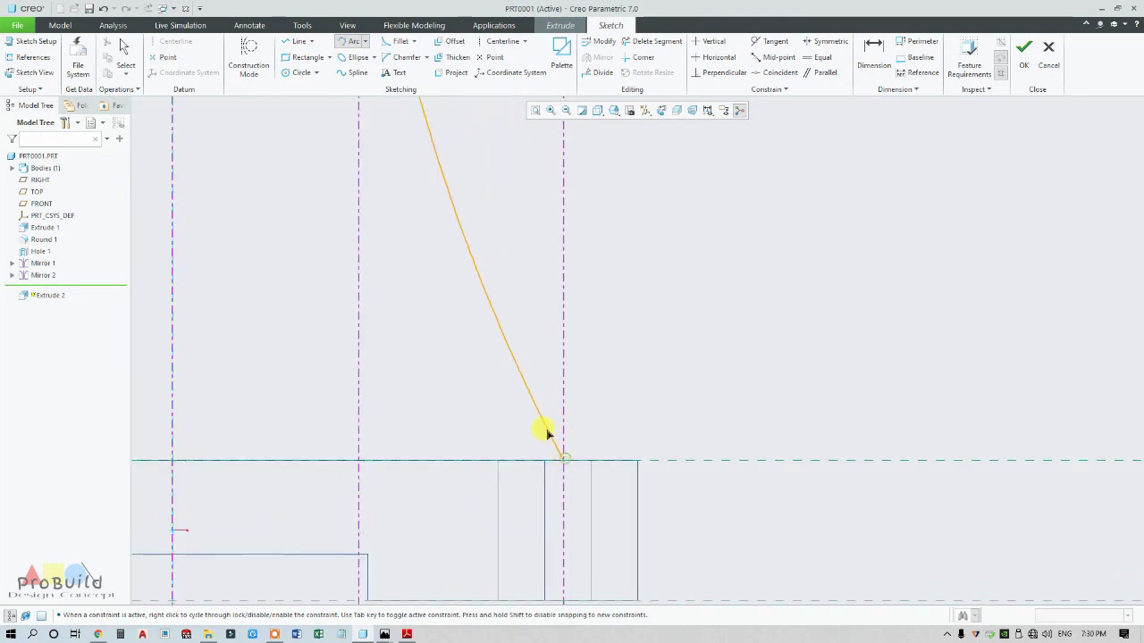
scroll(539, 425, down, 5)
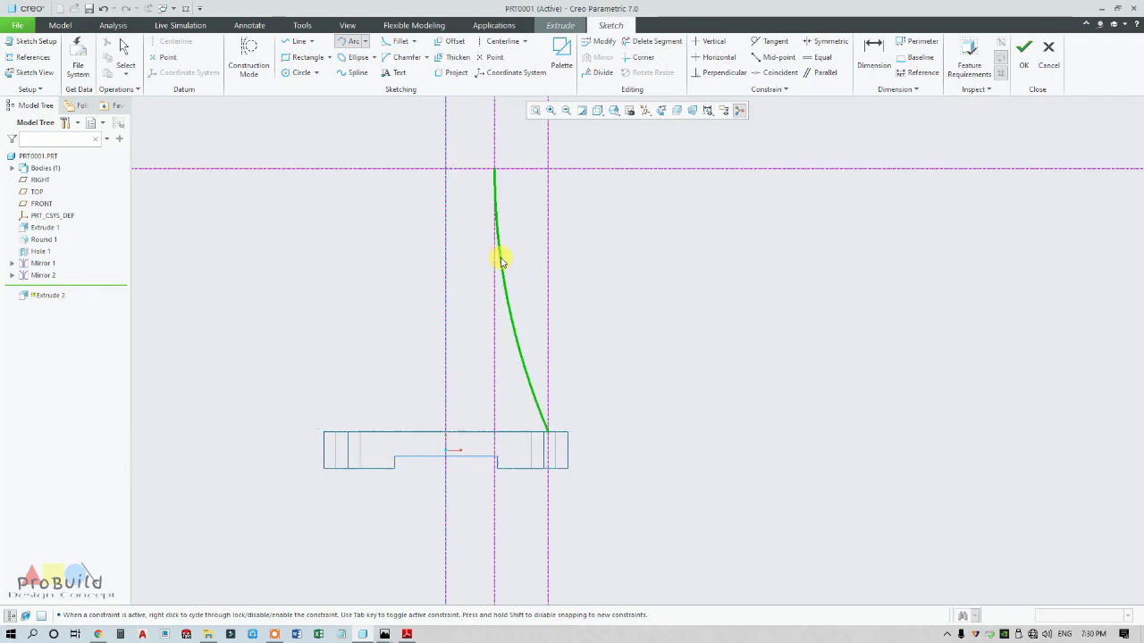
click(514, 260)
middle_click(515, 262)
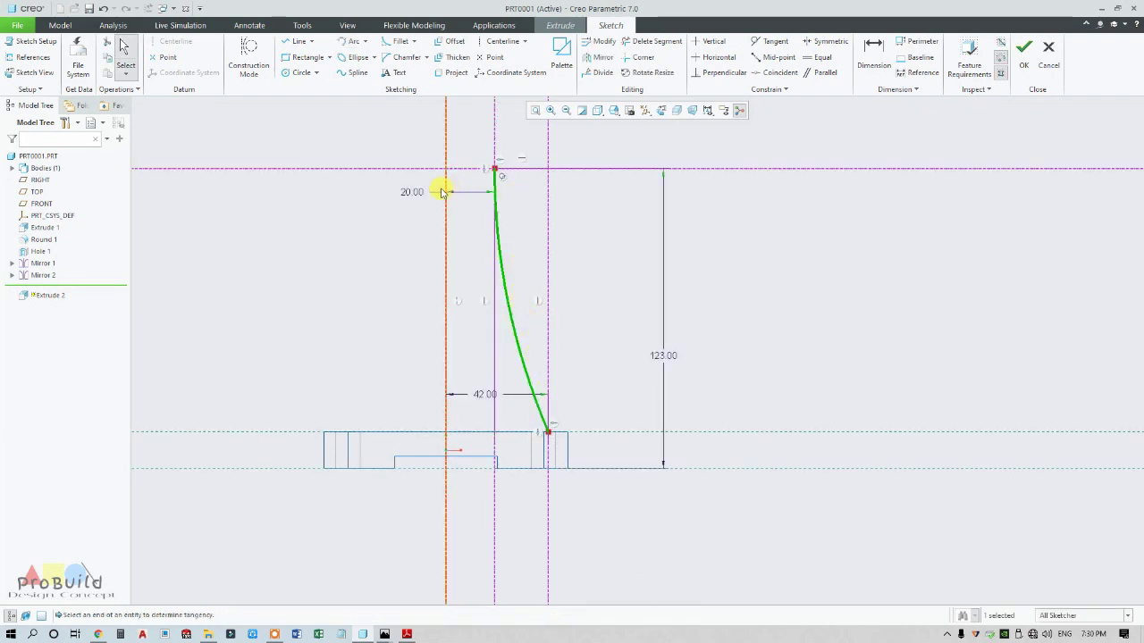
click(590, 323)
Mirror the curved side arc about the middle vertical centerline
scroll(582, 297, up, 2)
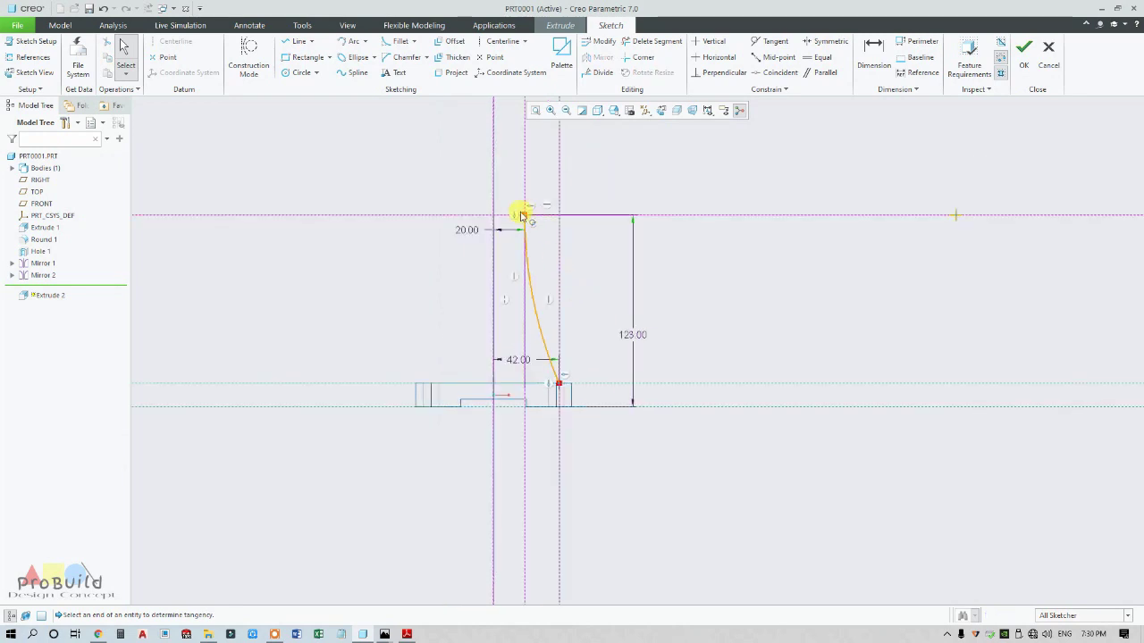
scroll(510, 219, down, 2)
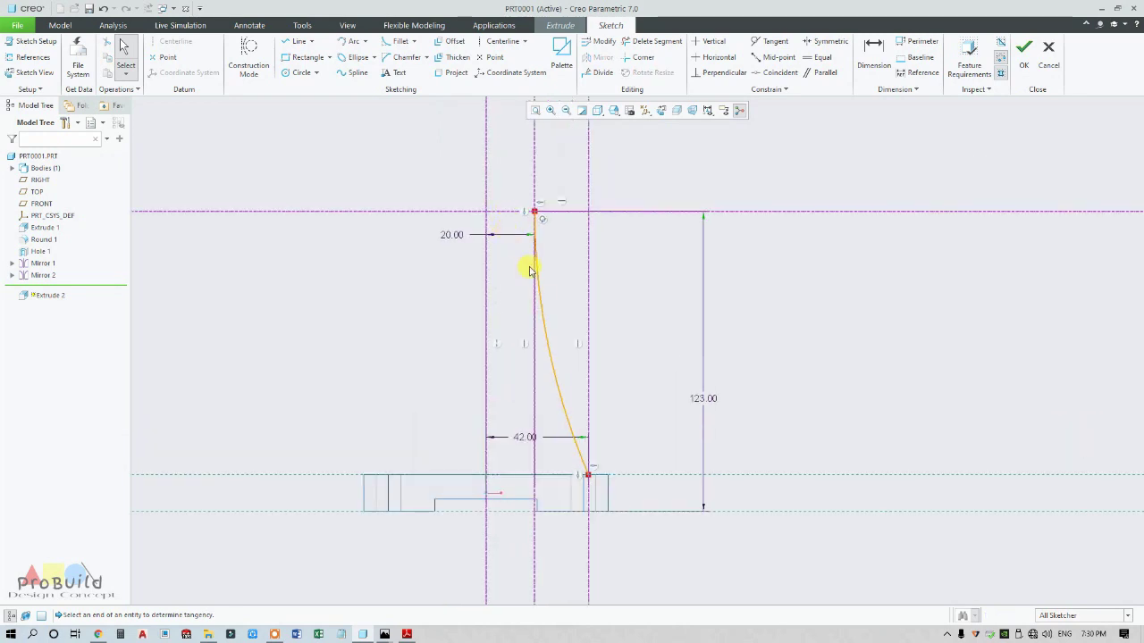
click(555, 382)
click(604, 57)
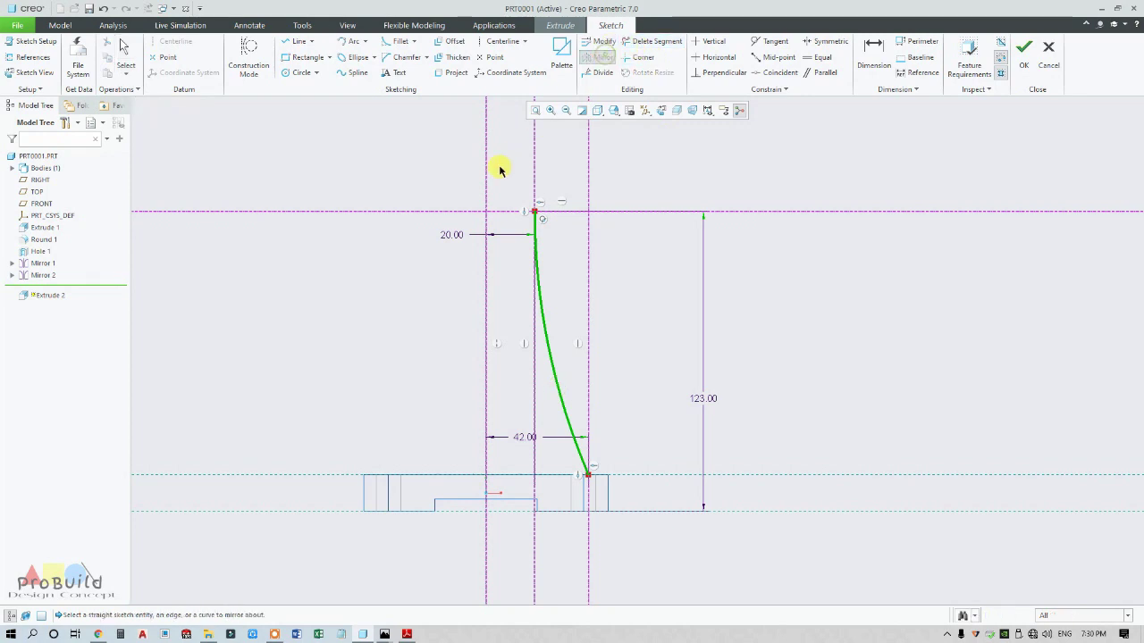
click(487, 179)
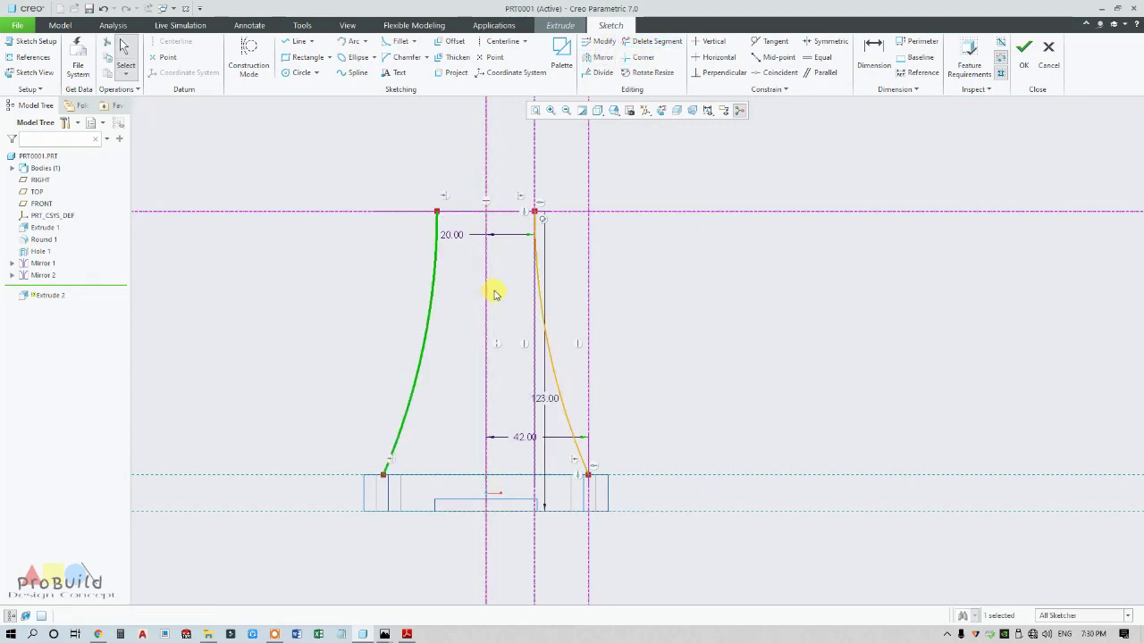
Close the upright's profile with straight lines joining the two arcs' upper ends and their lower ends
scroll(496, 297, down, 2)
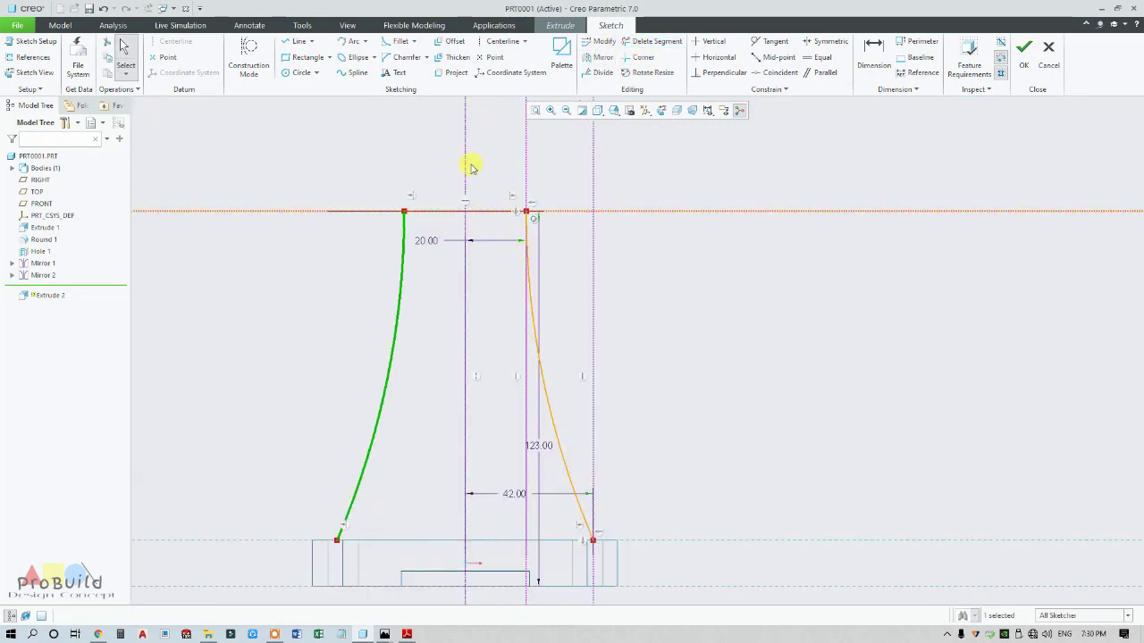
click(299, 41)
click(404, 212)
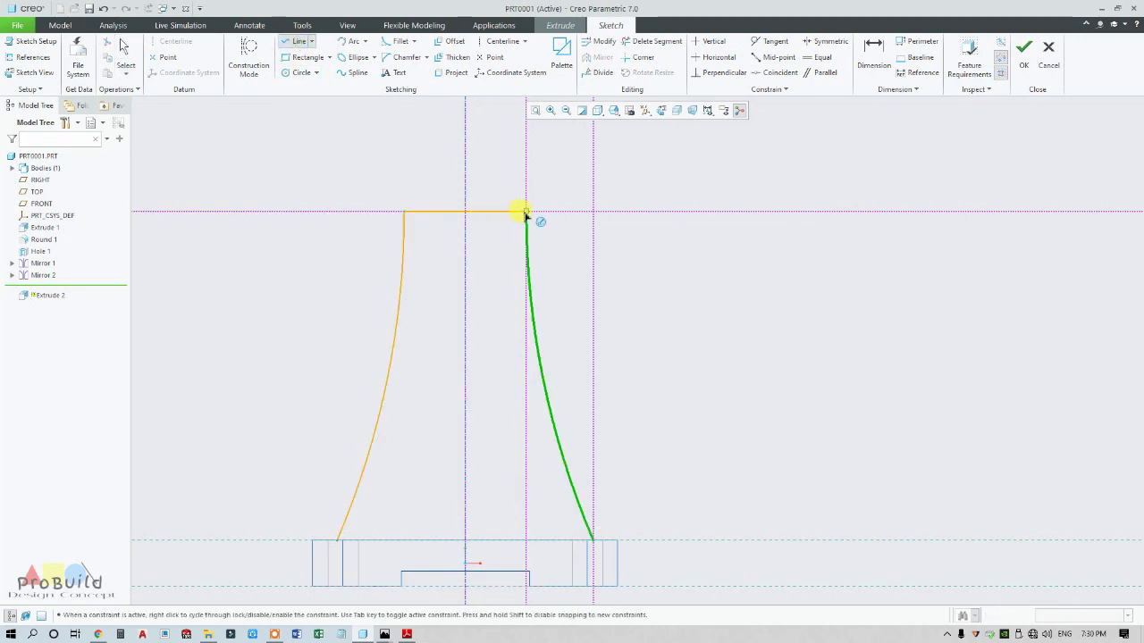
click(525, 212)
middle_click(549, 235)
click(336, 545)
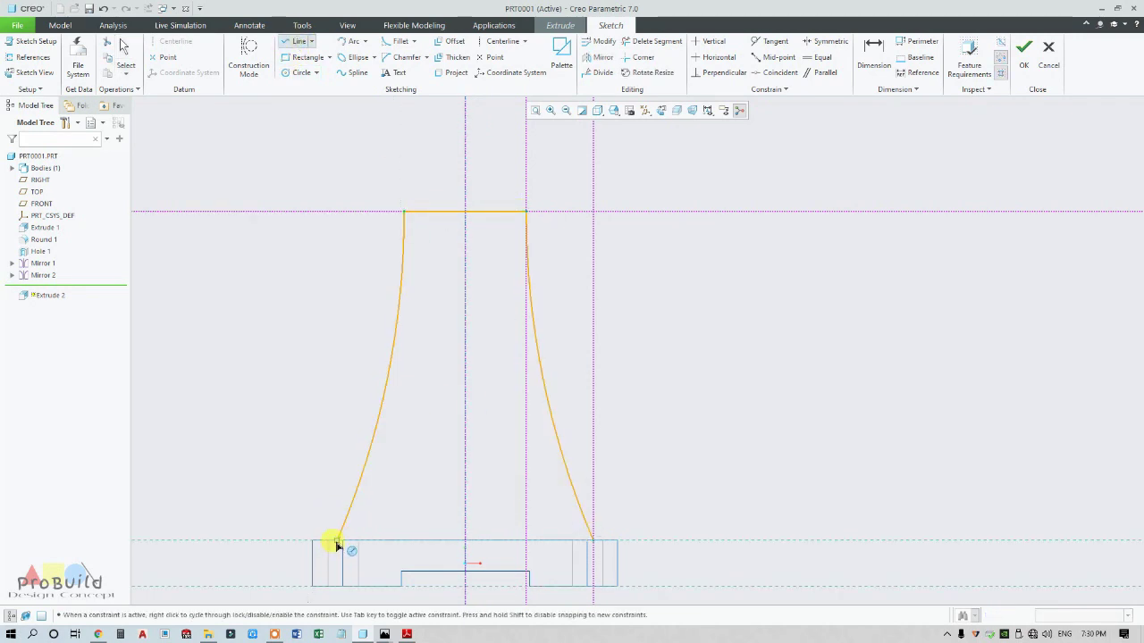
click(593, 541)
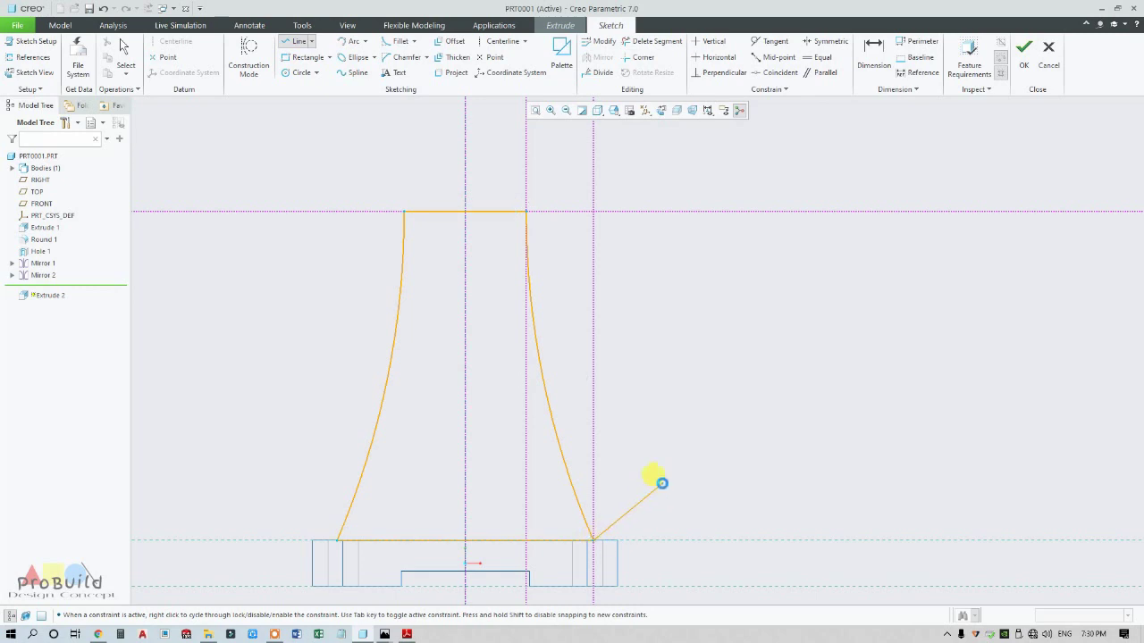
middle_click(662, 487)
middle_click(662, 487)
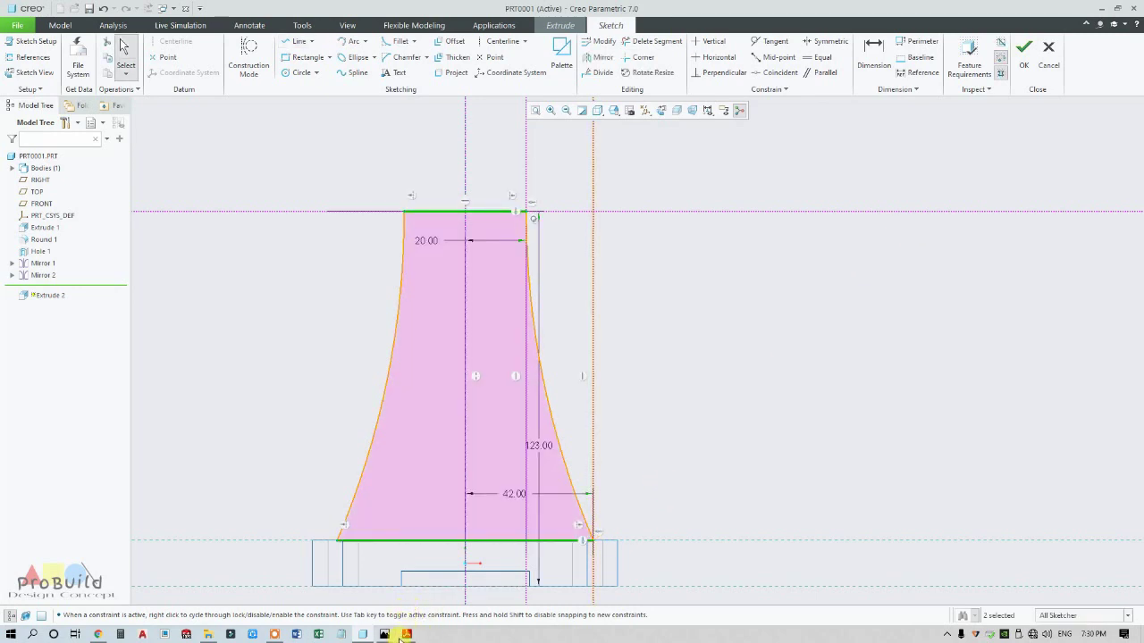
Check the upright's thickness in the drawing, finish the sketch and extrude it symmetrically about the sketch plane to a depth of 14
click(404, 635)
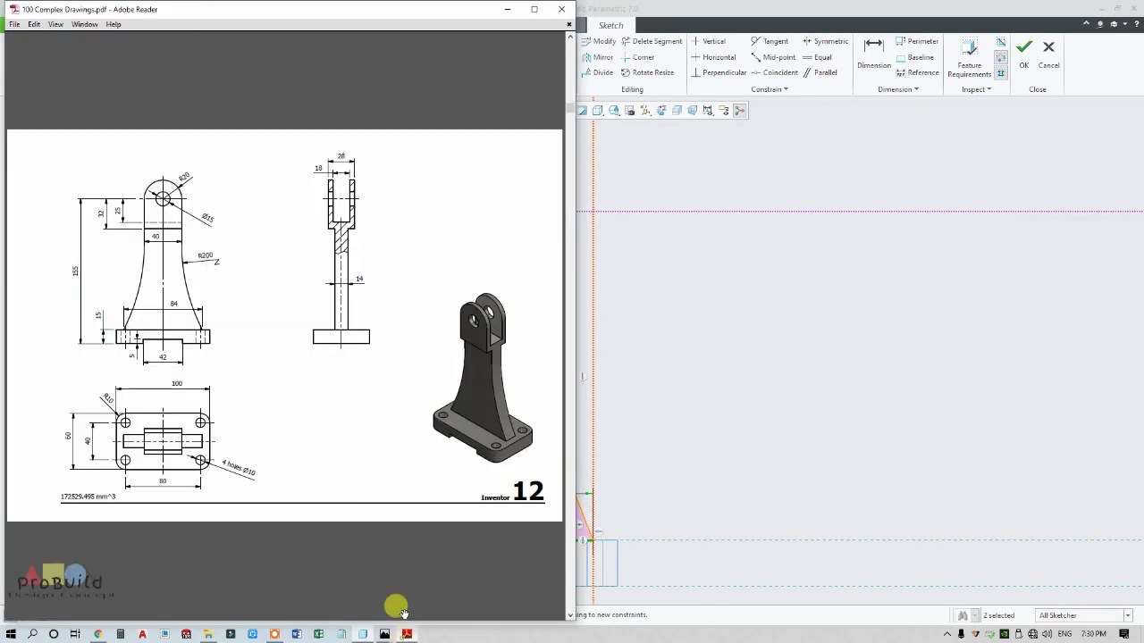
click(742, 376)
click(1023, 52)
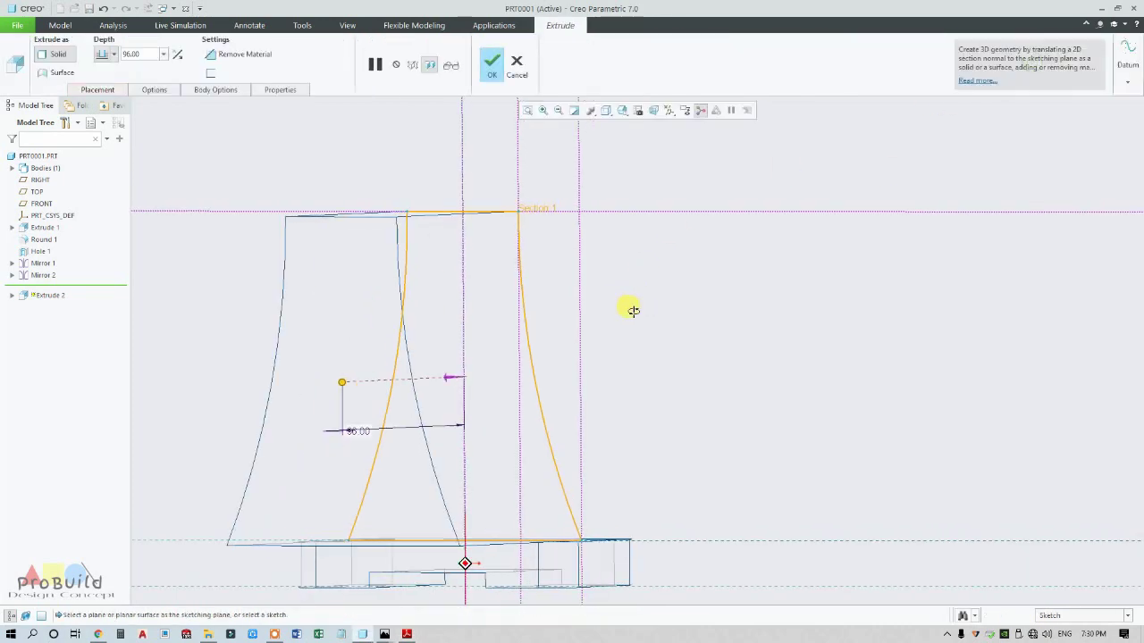
click(113, 54)
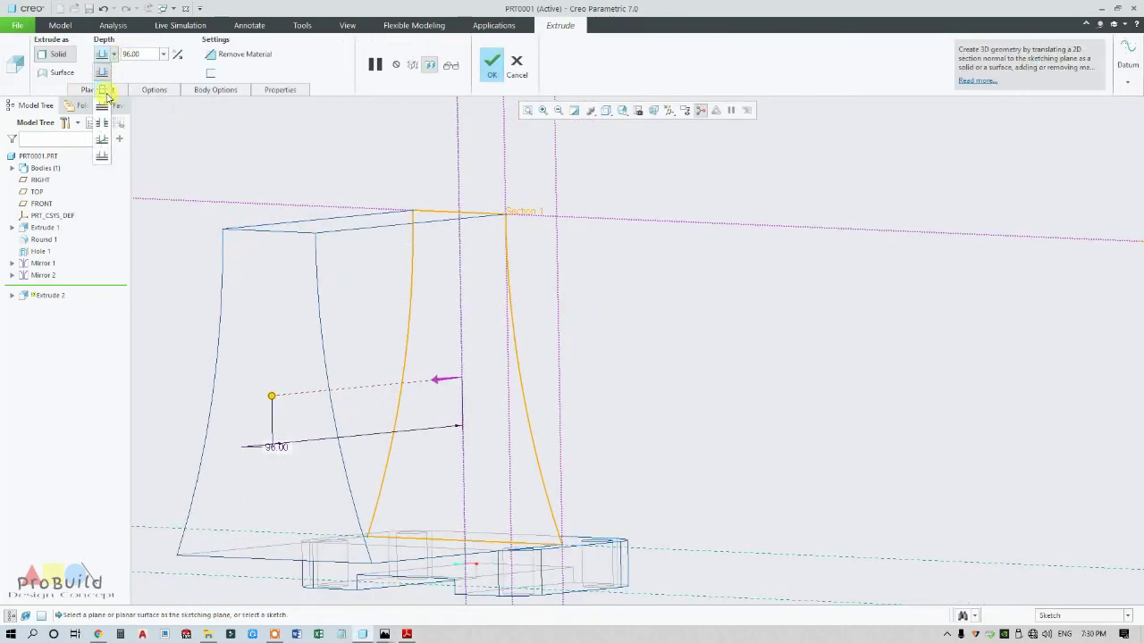
click(104, 94)
text(104)
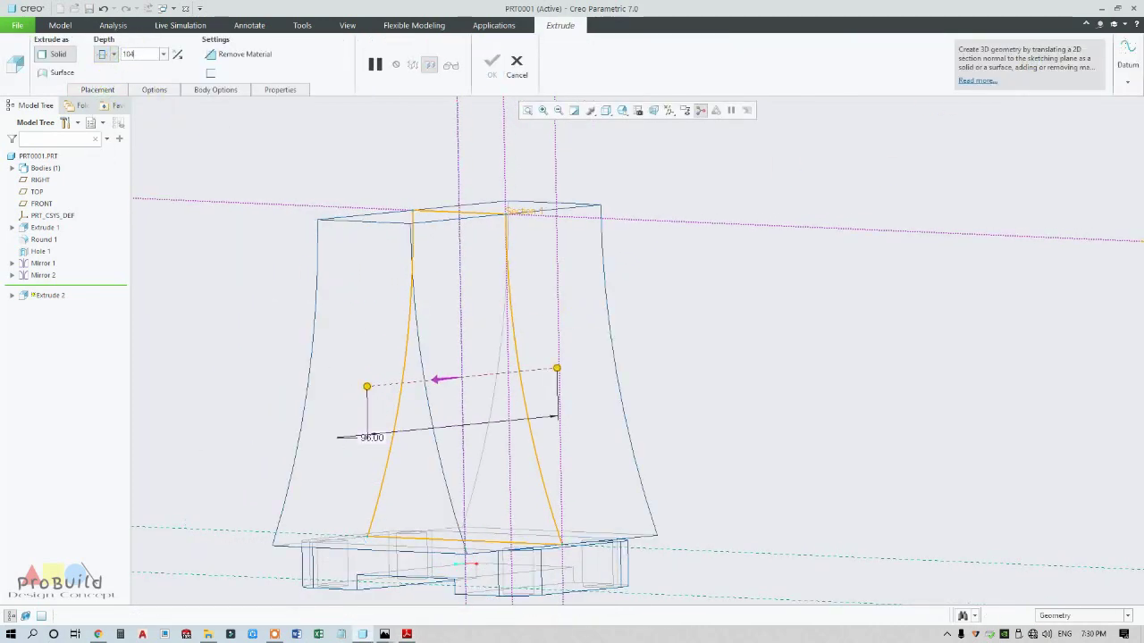
key(Return)
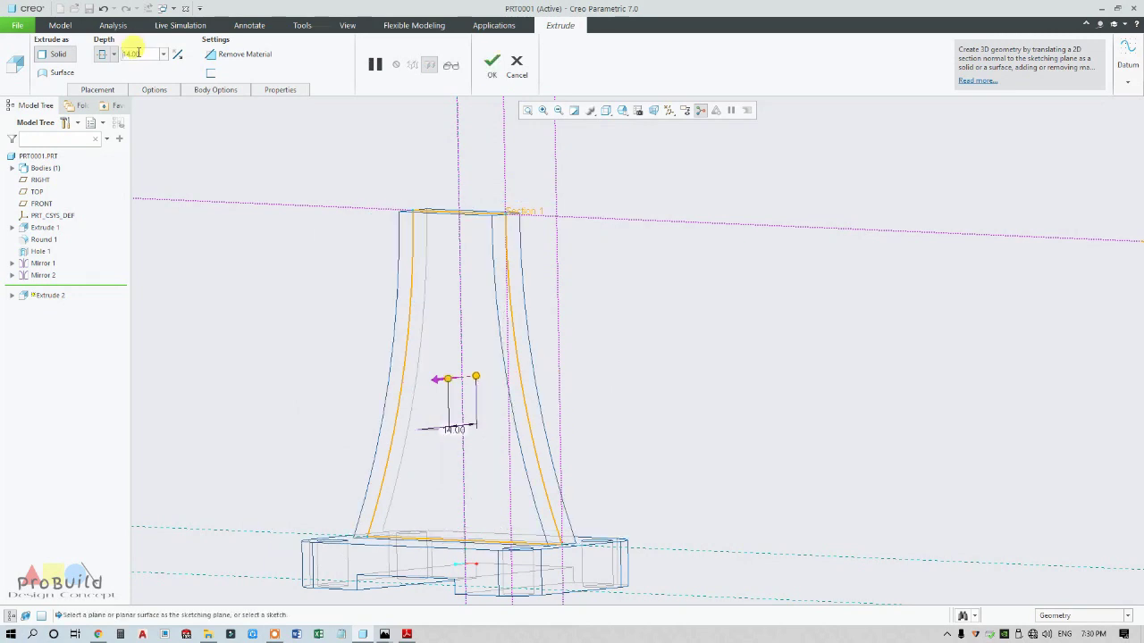
click(491, 65)
Compare the model with the drawing and set its display style to Shading With Edges
middle_drag(599, 388, 554, 462)
scroll(554, 462, up, 4)
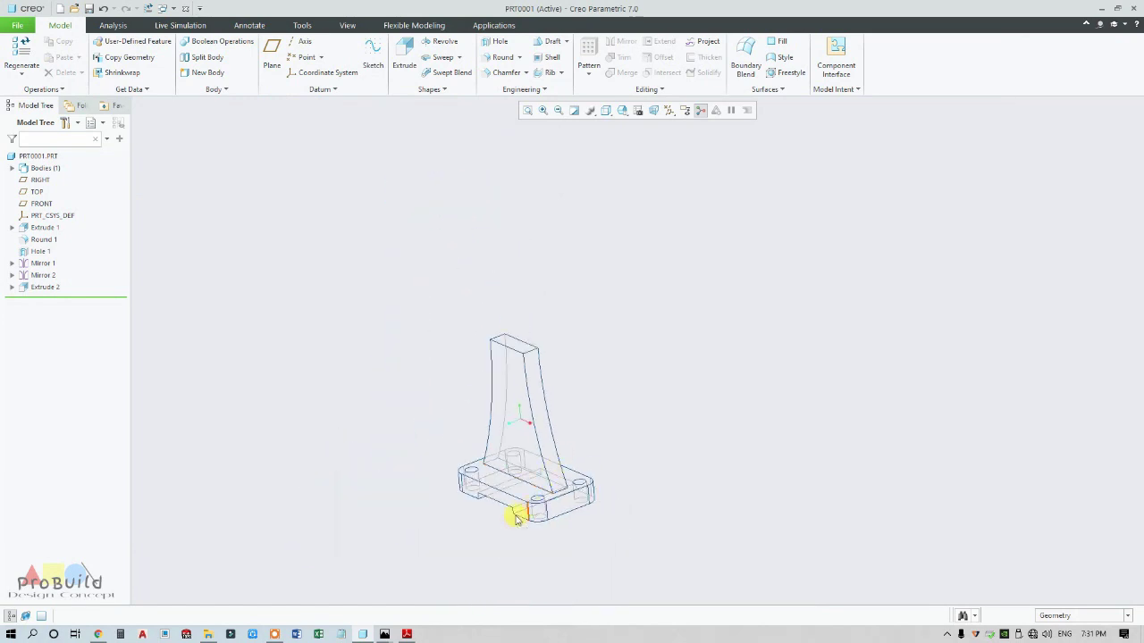
scroll(445, 508, down, 4)
click(407, 634)
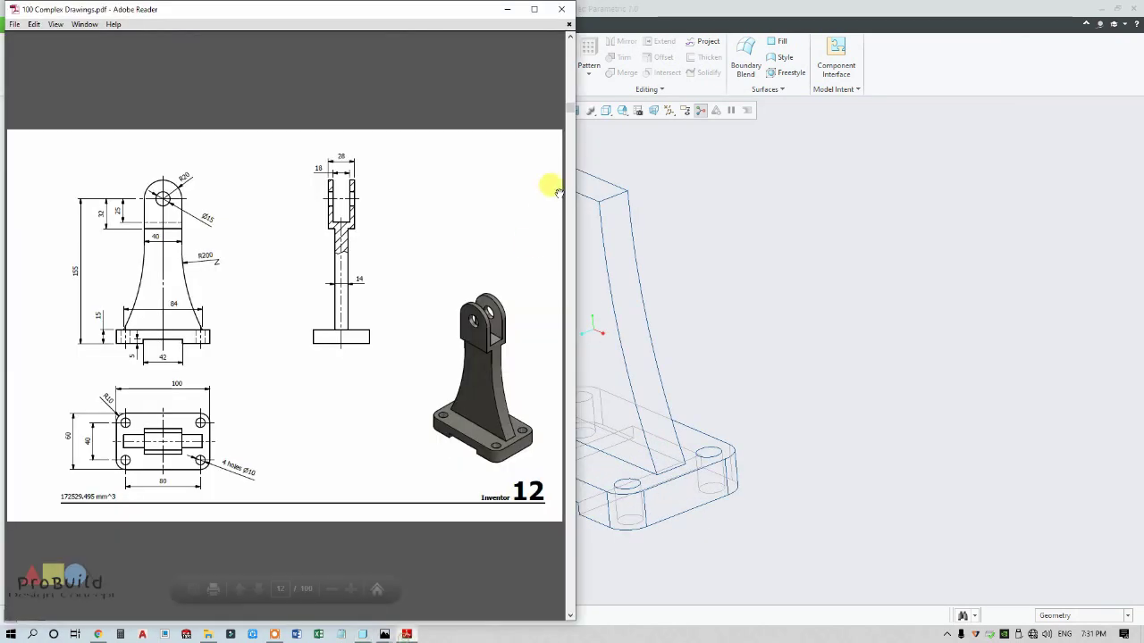
click(606, 109)
click(625, 138)
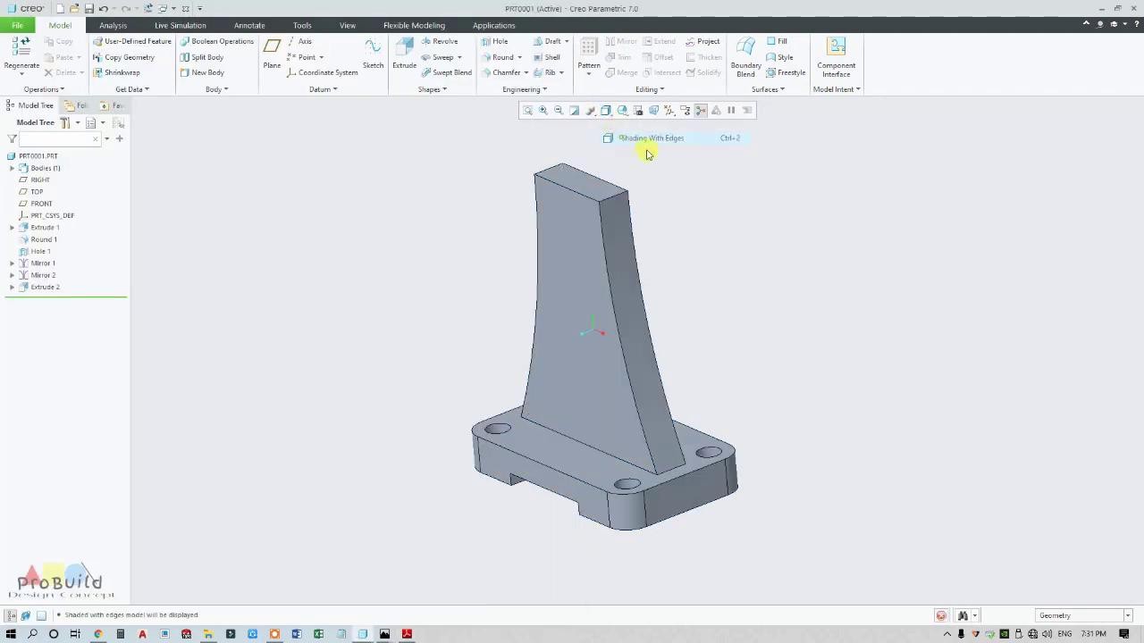
mouse_move(720, 373)
middle_down()
mouse_move(728, 389)
mouse_move(771, 349)
mouse_move(697, 370)
middle_up()
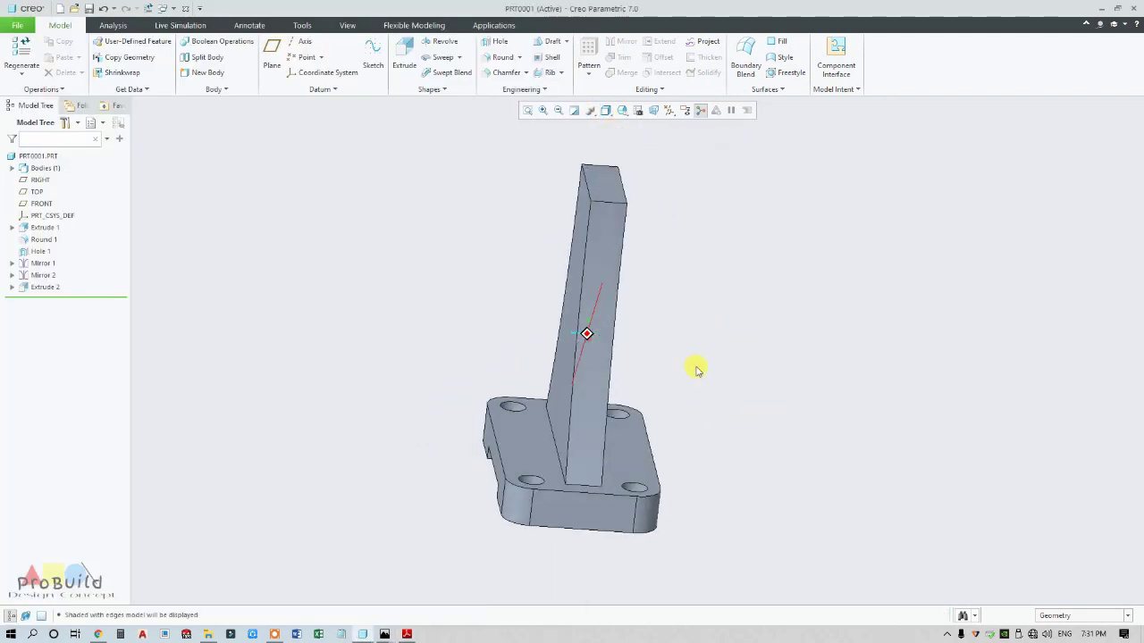
Check the fork in the drawing, show the datum planes and start an extrude sketch on the FRONT plane, viewed square-on
click(407, 634)
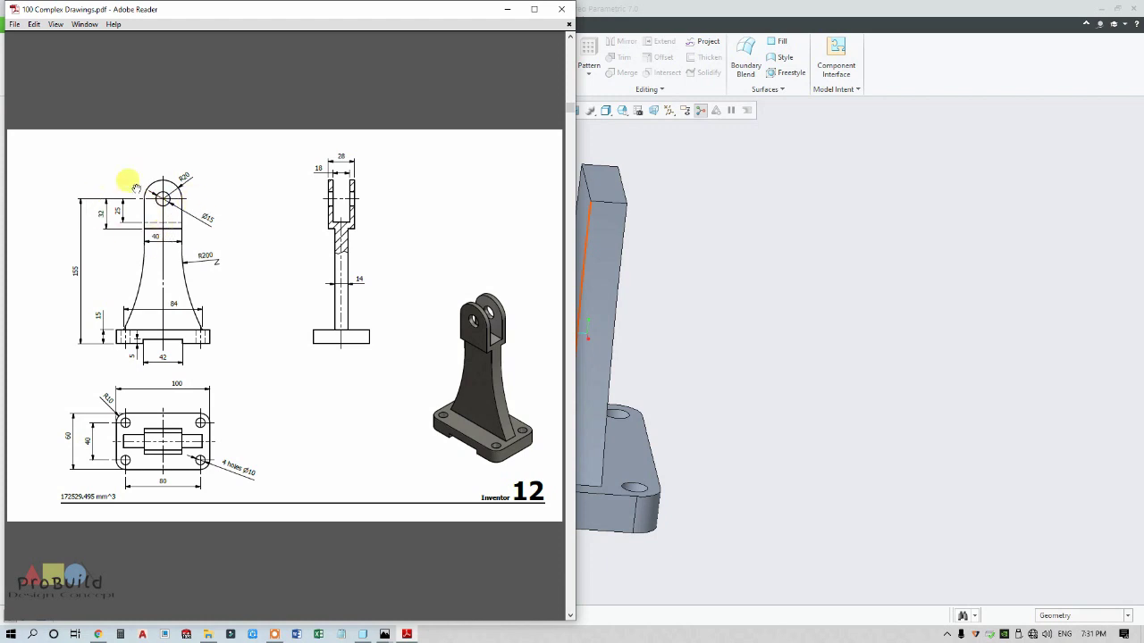
click(749, 284)
scroll(588, 294, up, 3)
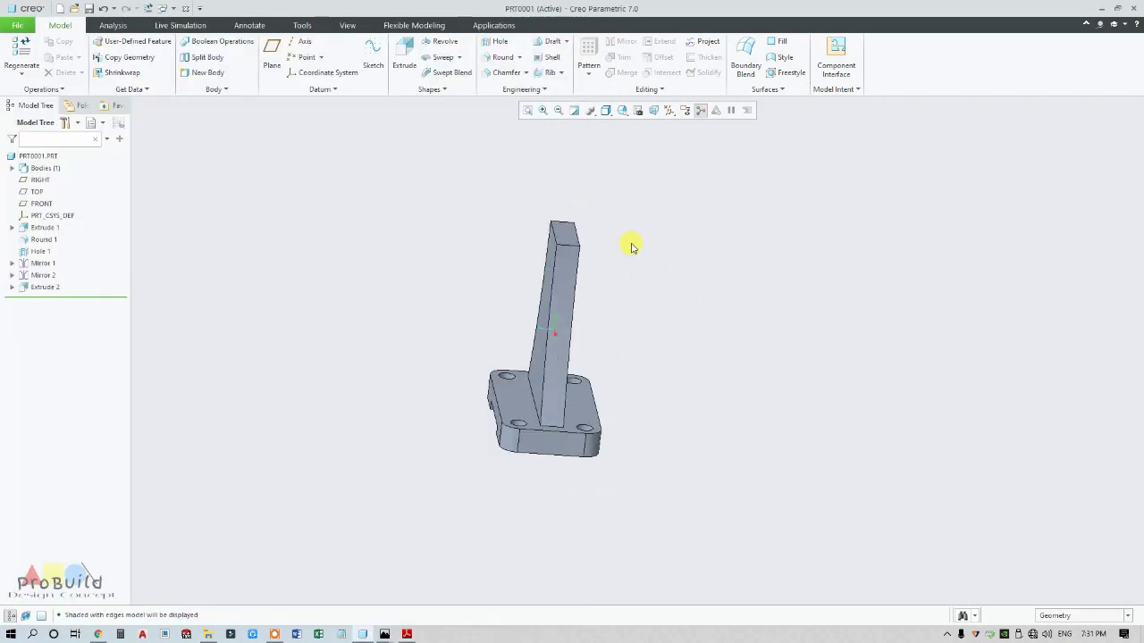
mouse_move(631, 247)
middle_down()
mouse_move(641, 169)
mouse_move(606, 214)
mouse_move(498, 204)
middle_up()
click(669, 110)
click(684, 173)
click(503, 204)
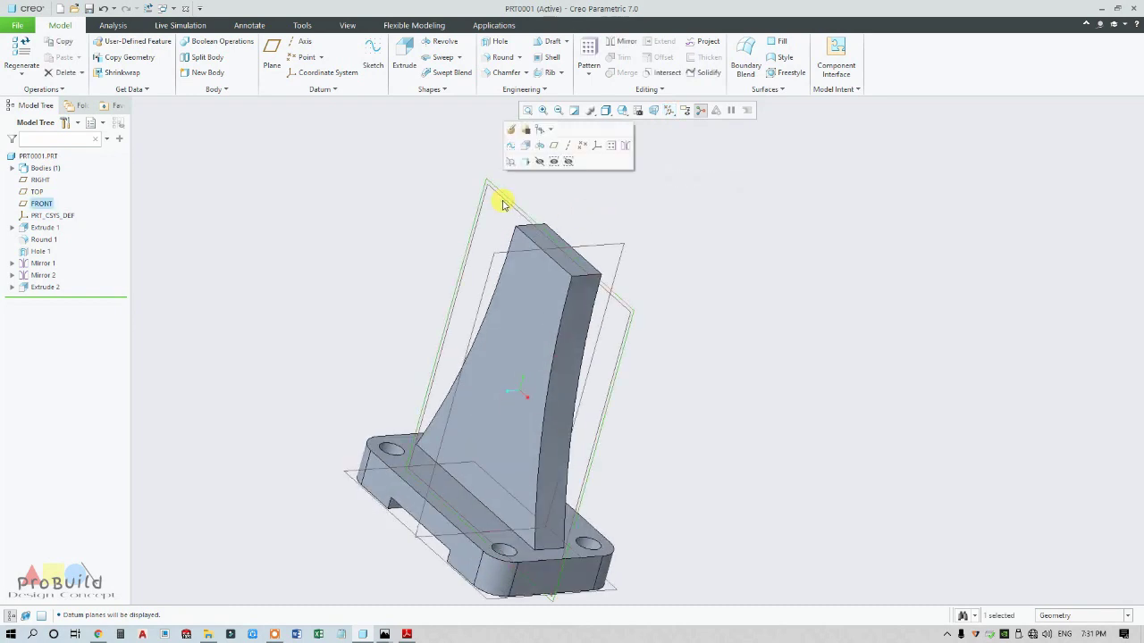
scroll(509, 166, up, 1)
click(406, 53)
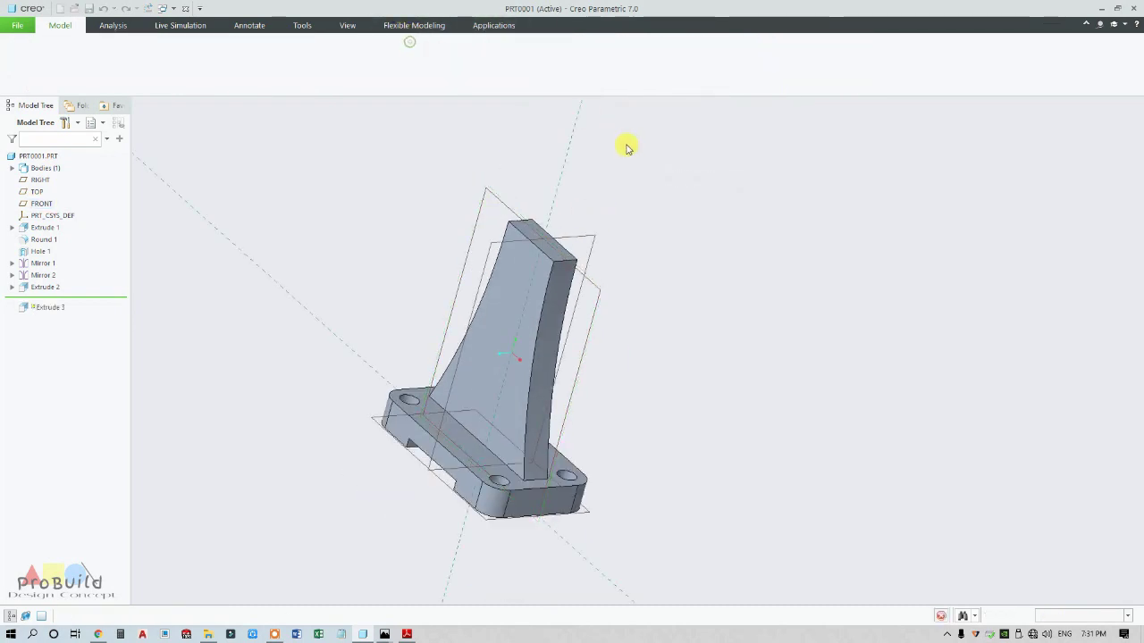
click(659, 111)
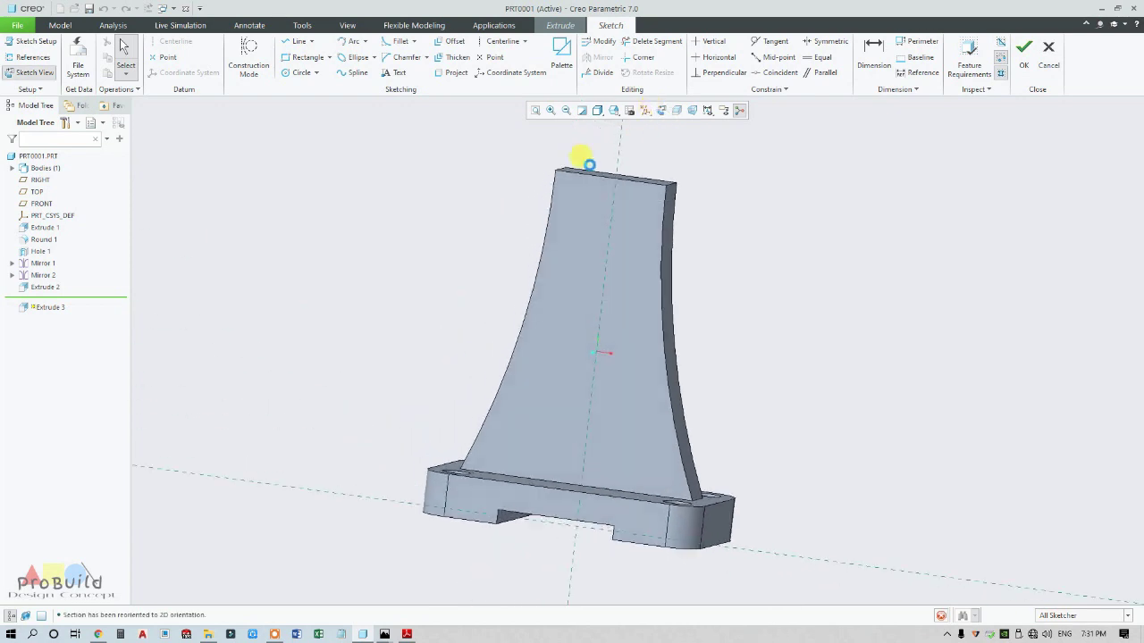
Set the display style to Hidden Line and add the upright's top edge as a sketch reference
click(598, 110)
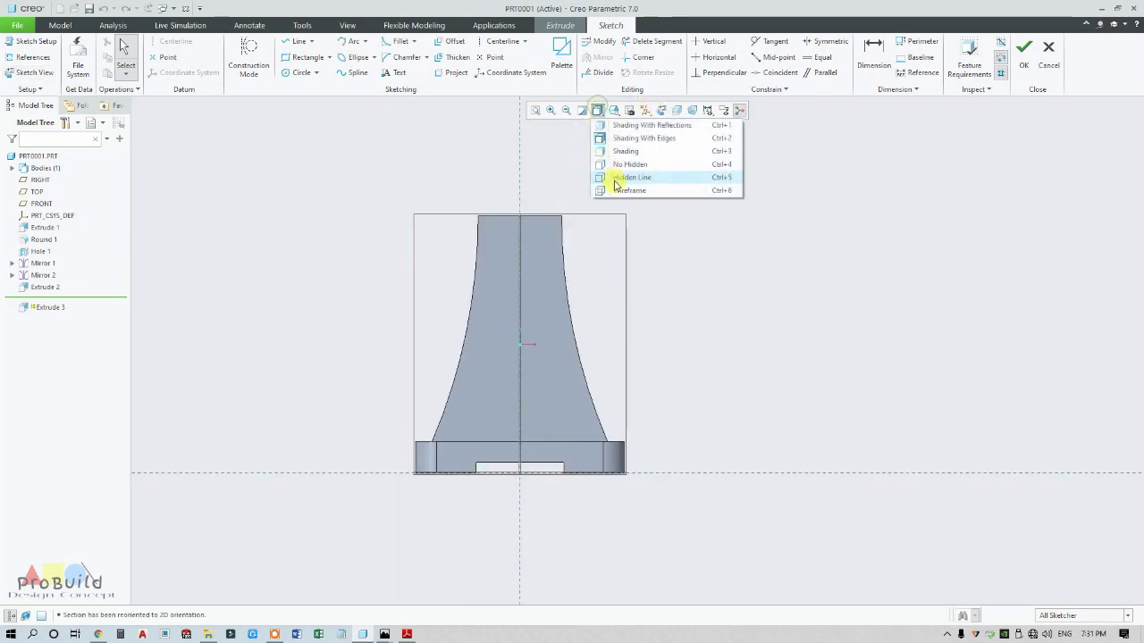
click(623, 178)
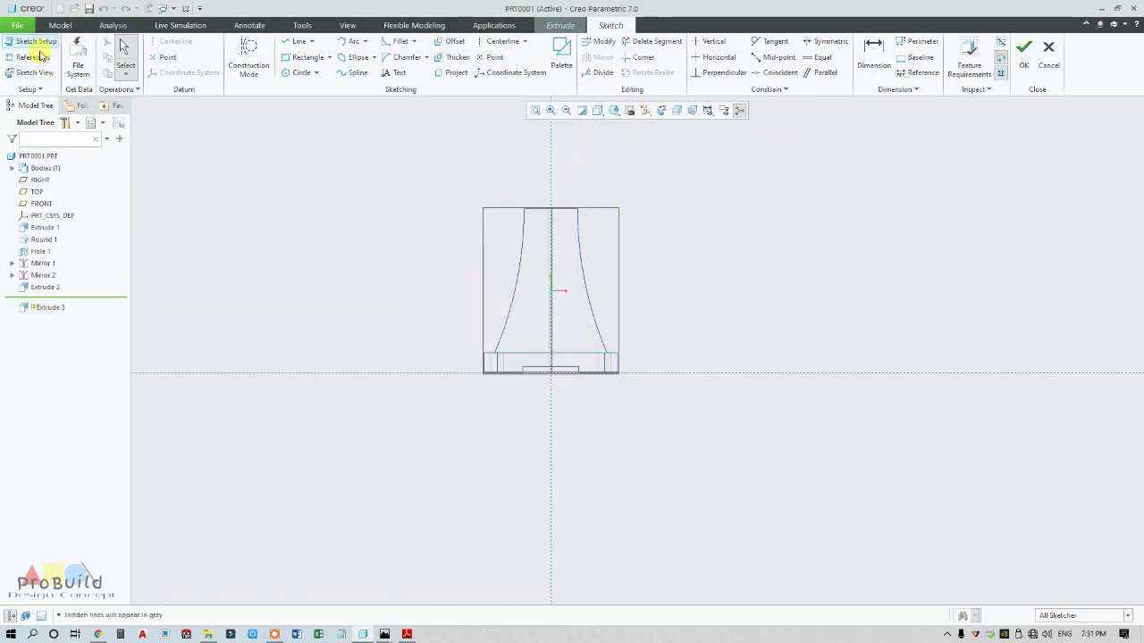
click(33, 57)
click(540, 236)
middle_click(614, 190)
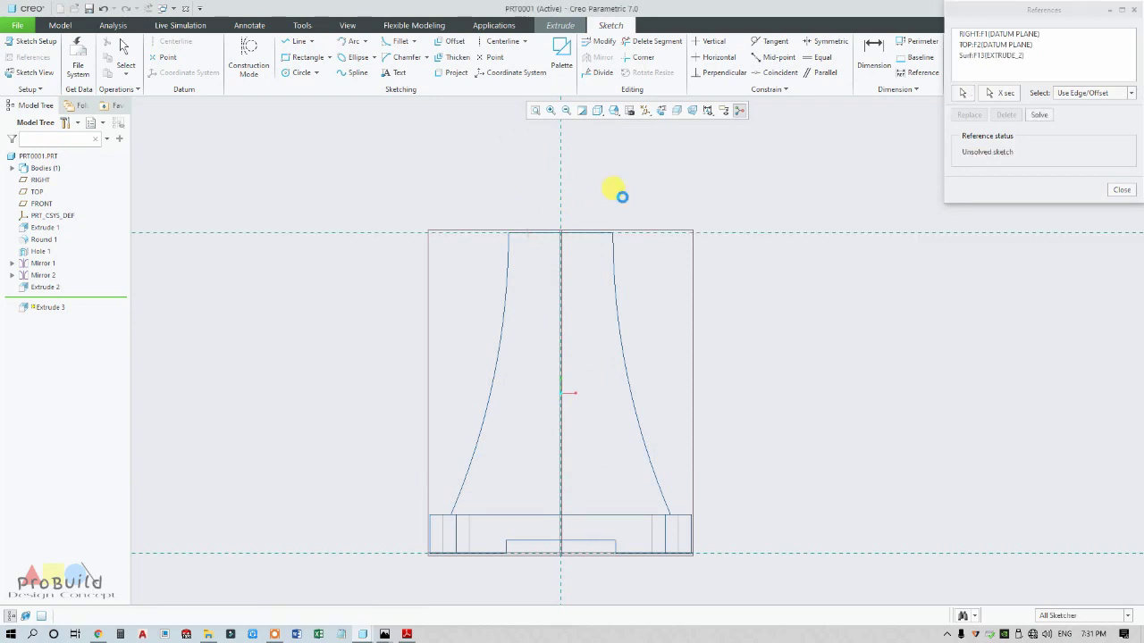
Check the fork head in the drawing and sketch a 40 diameter circle centred on the vertical reference above the upright
scroll(572, 216, up, 3)
click(407, 635)
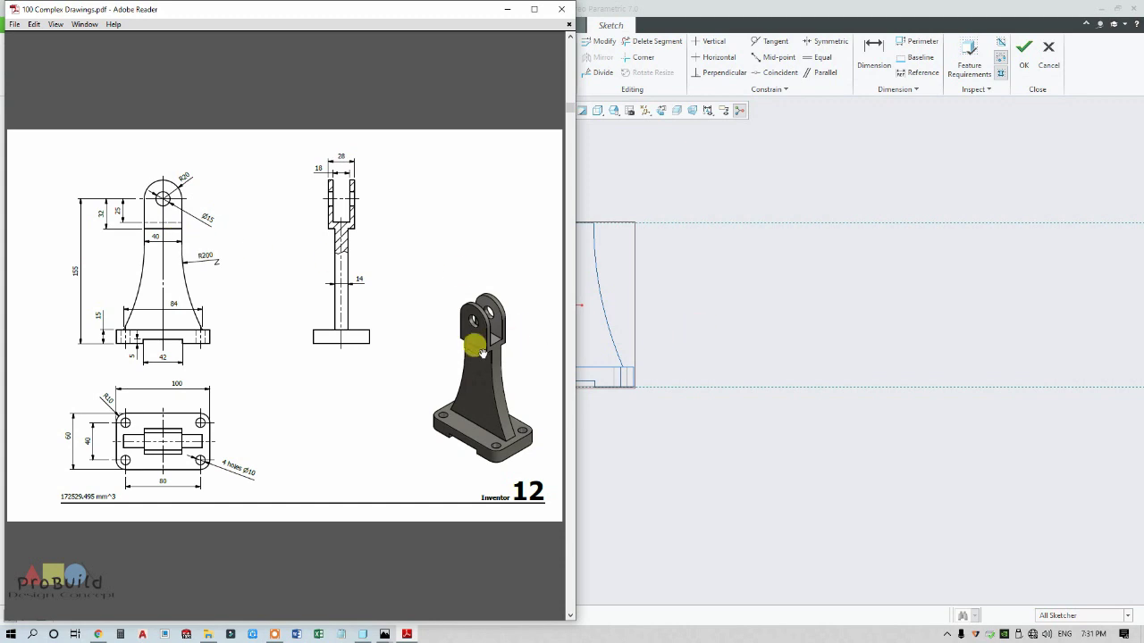
click(704, 341)
scroll(688, 262, down, 2)
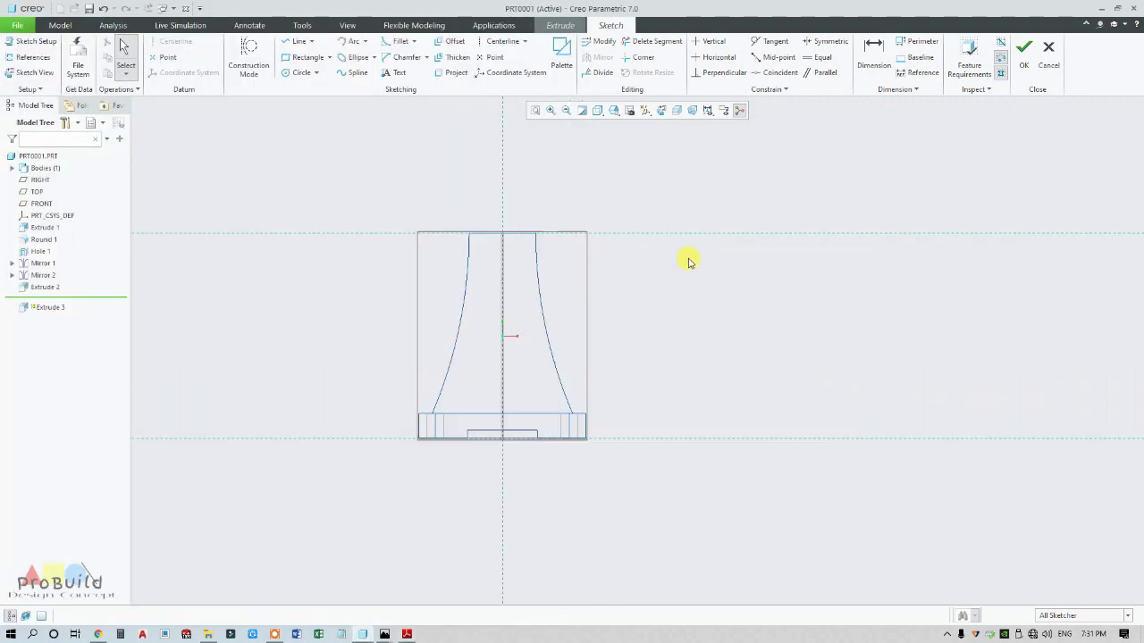
click(301, 73)
scroll(473, 217, up, 3)
scroll(447, 263, down, 2)
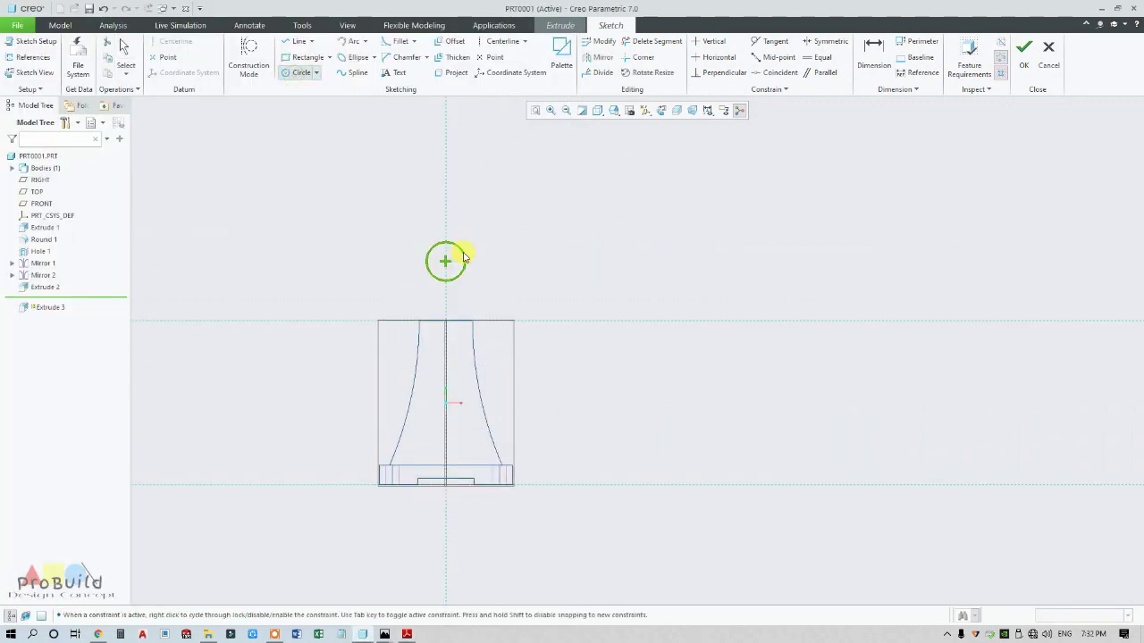
click(464, 258)
middle_click(473, 258)
double_click(399, 245)
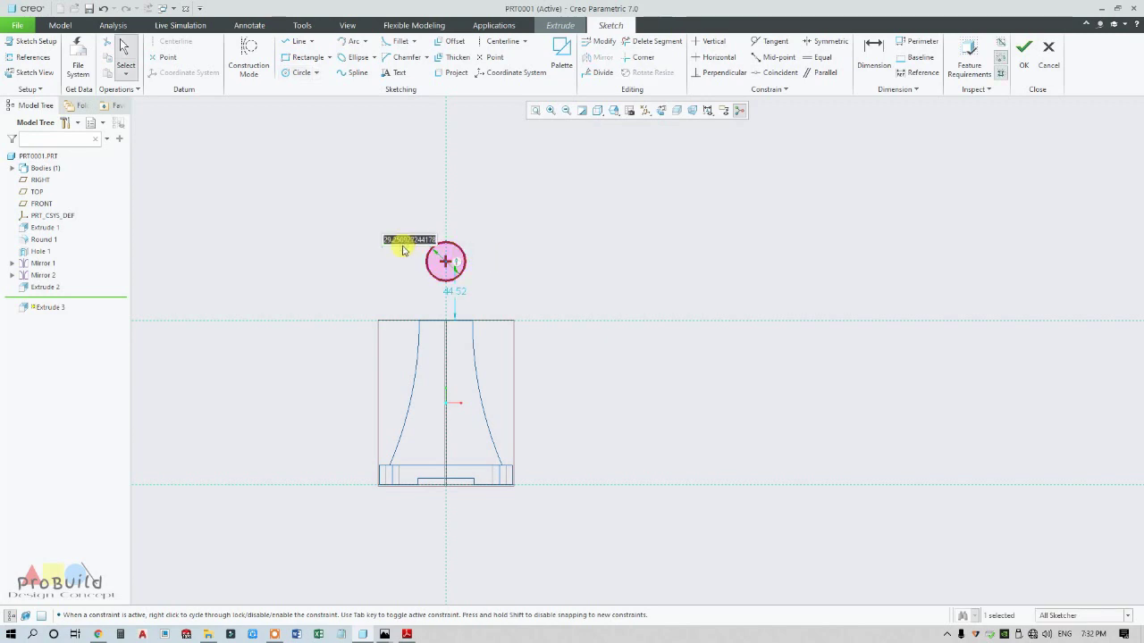
text(40)
key(Return)
Set the circle centre's height above the upright's top edge to 32
scroll(455, 286, down, 3)
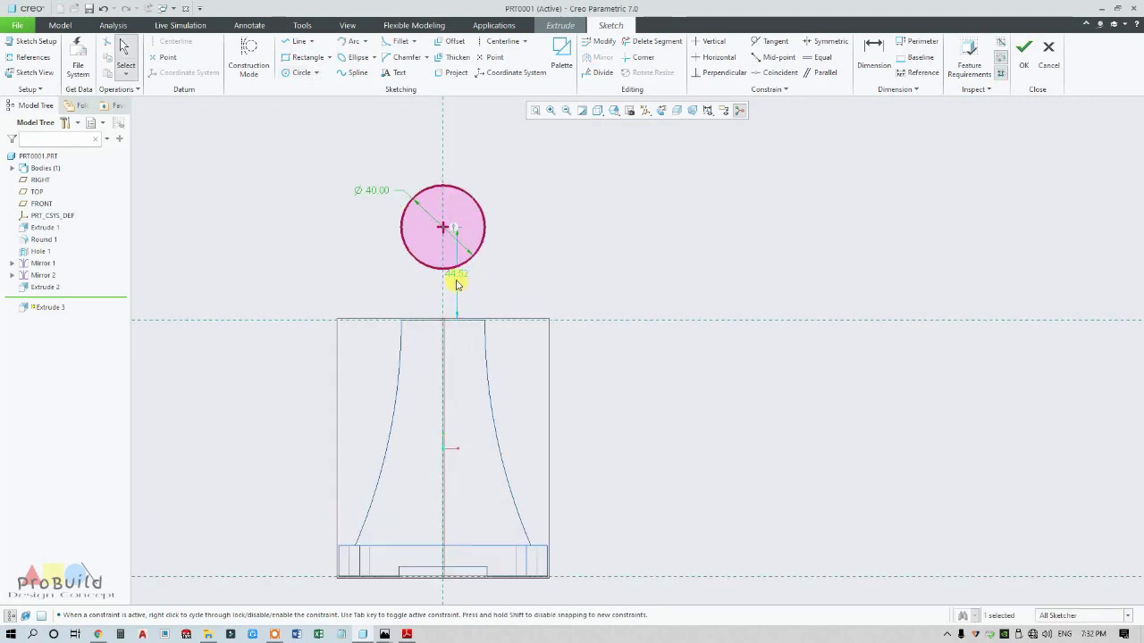
drag(477, 279, 534, 279)
double_click(534, 278)
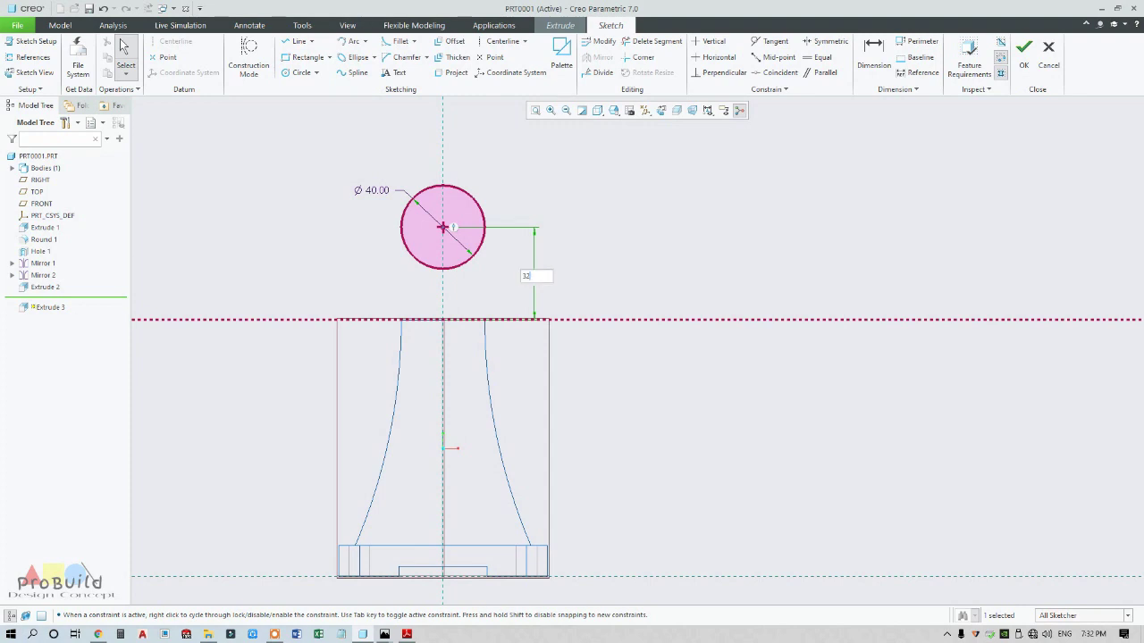
text(32)
key(Return)
click(573, 271)
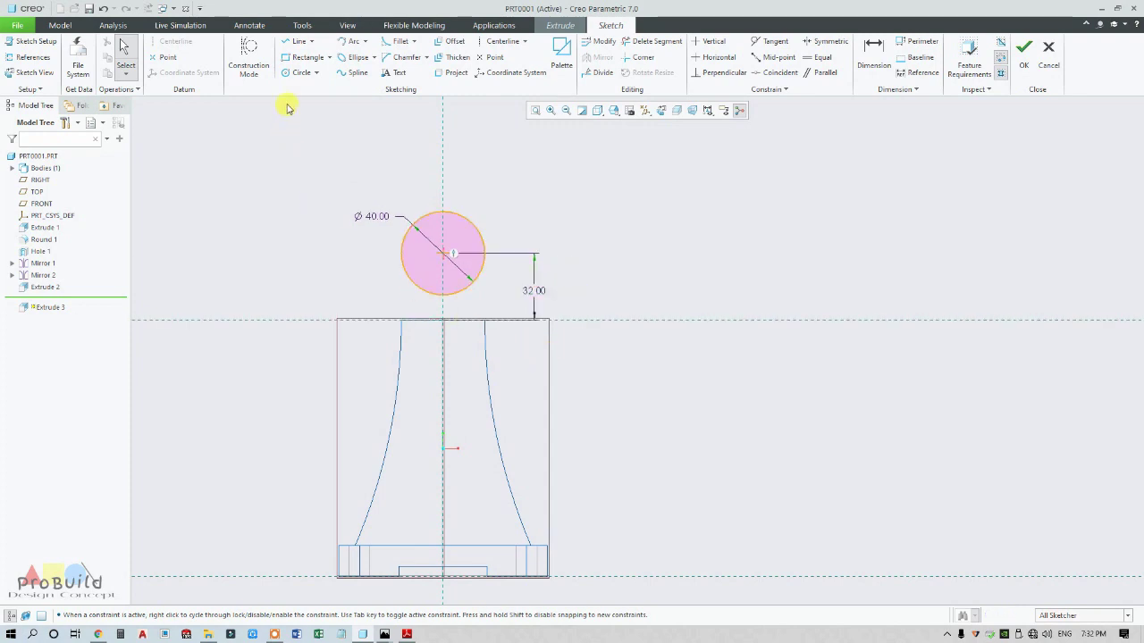
Draw three connected lines from one side of the circle down, along the upright's top edge and up to the circle's other side
click(298, 42)
click(400, 253)
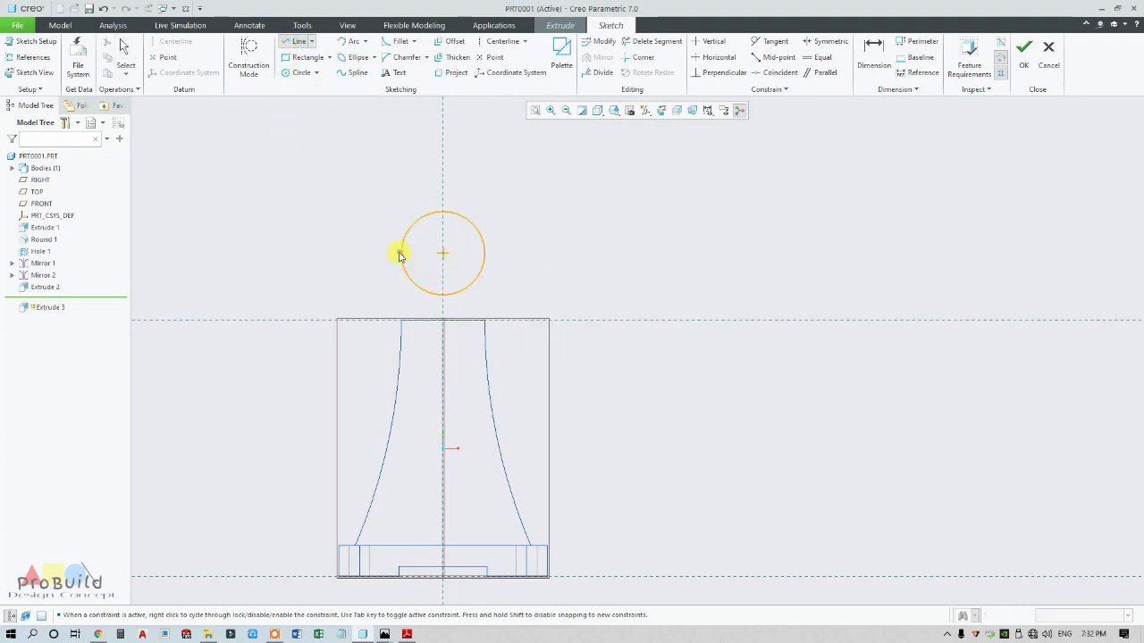
click(400, 320)
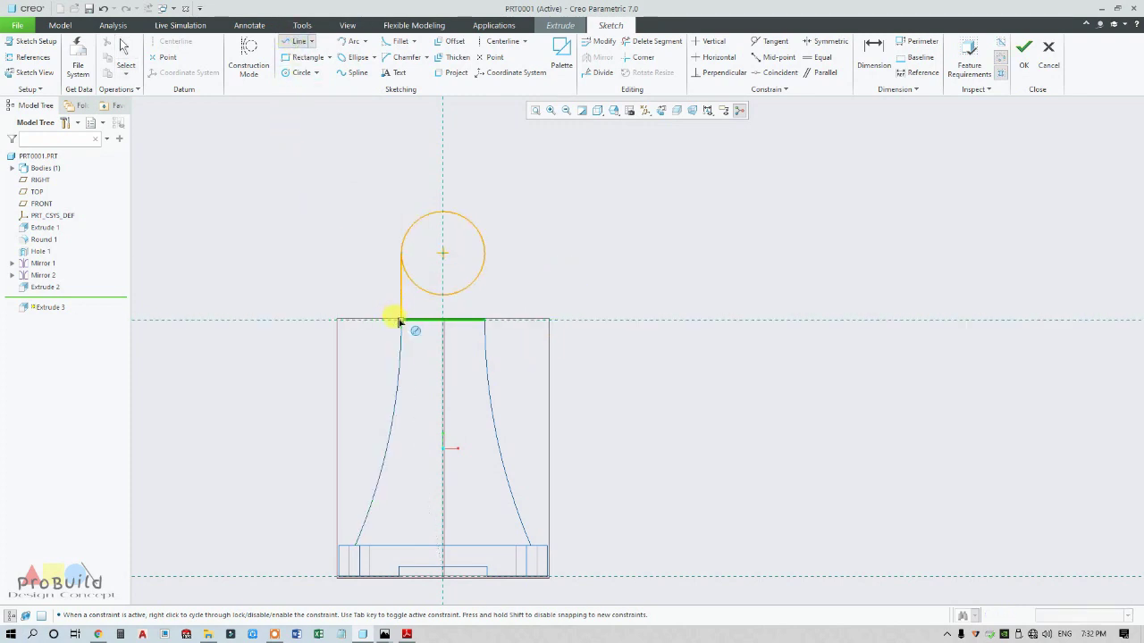
click(485, 319)
click(485, 254)
middle_click(527, 273)
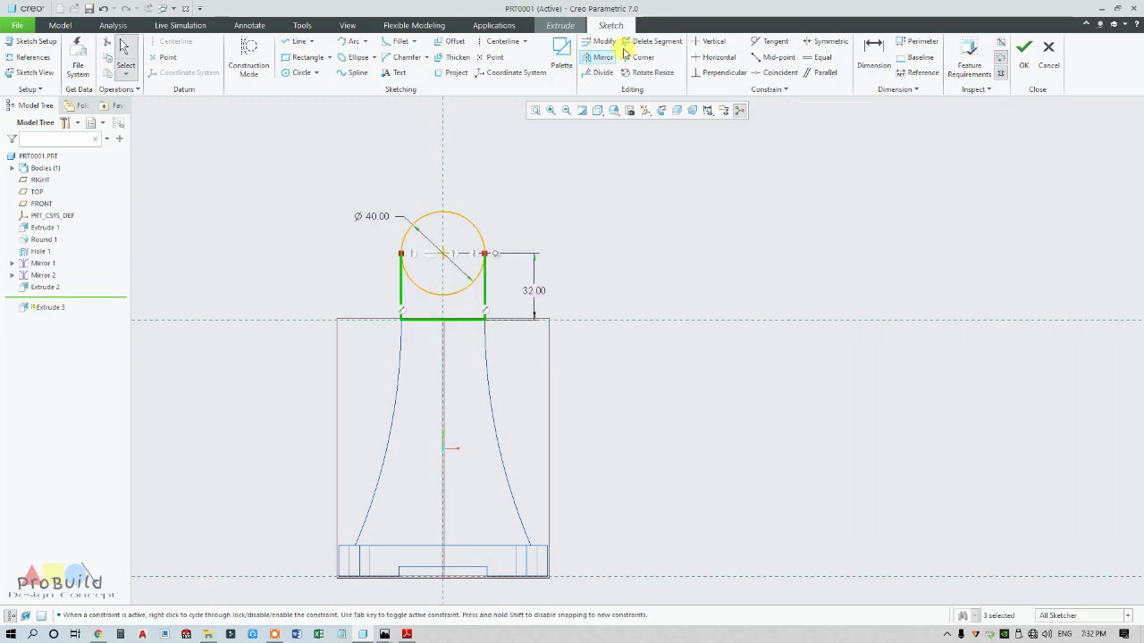
Trim away the circle's lower arc inside the fork head profile
click(641, 42)
click(451, 298)
middle_click(528, 434)
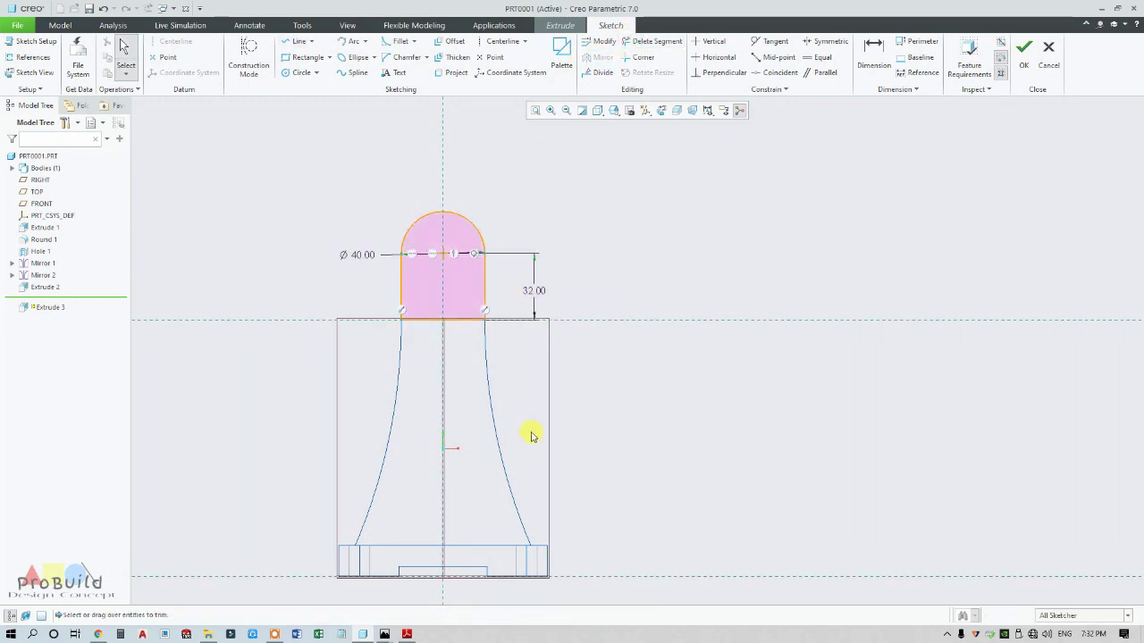
Check the head's thickness in the drawing, finish the sketch and extrude it symmetrically about the sketch plane to a depth of 28
click(407, 635)
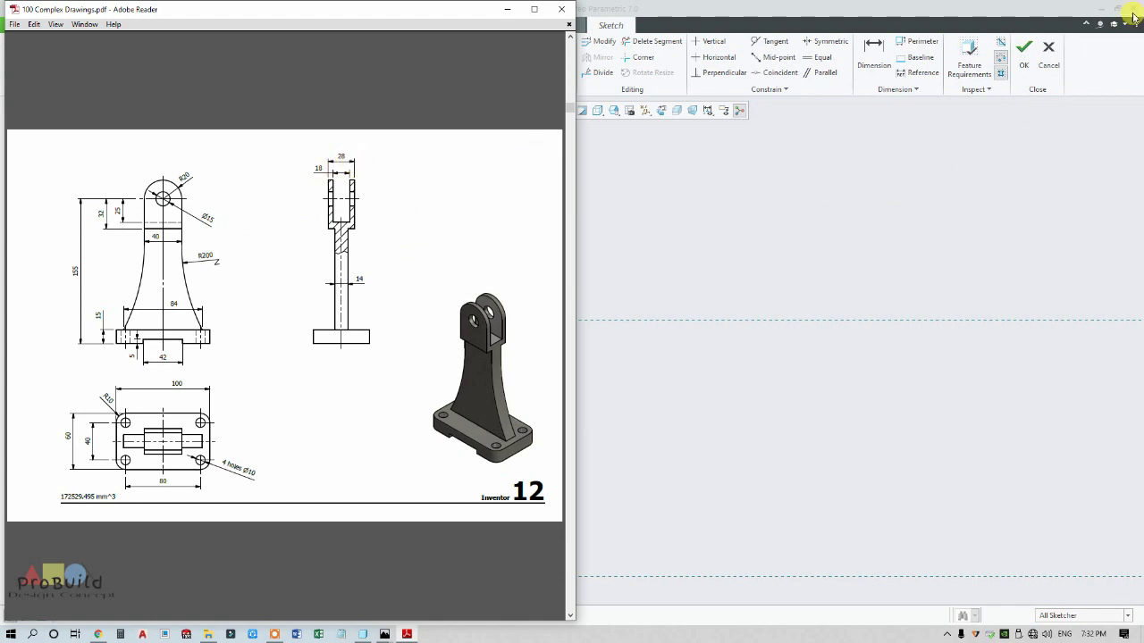
click(509, 13)
click(1024, 52)
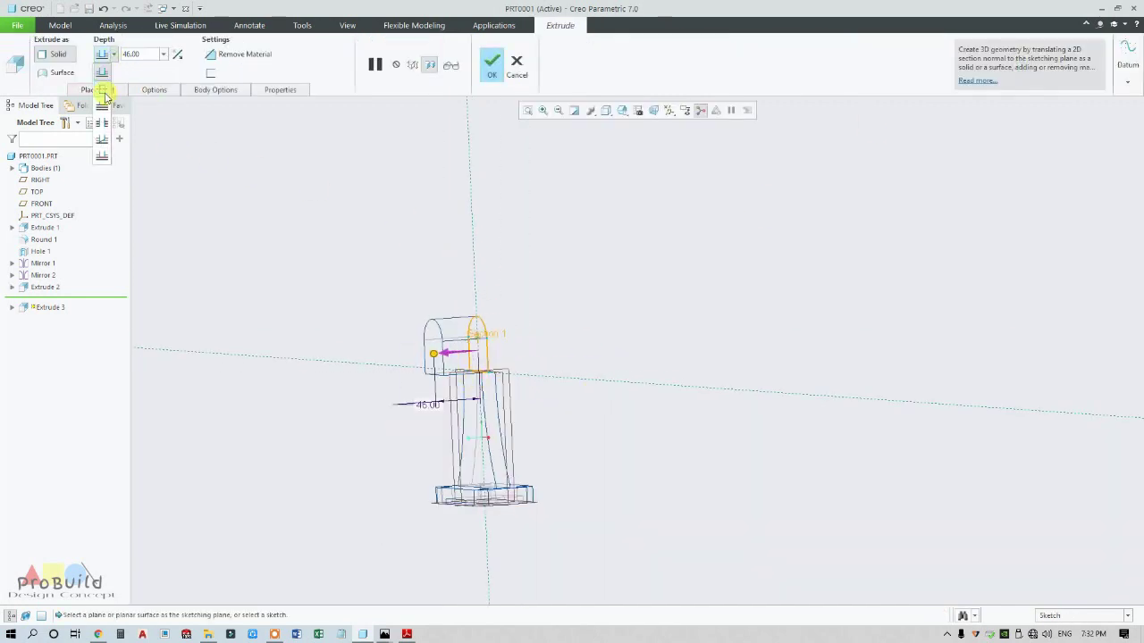
scroll(469, 362, up, 5)
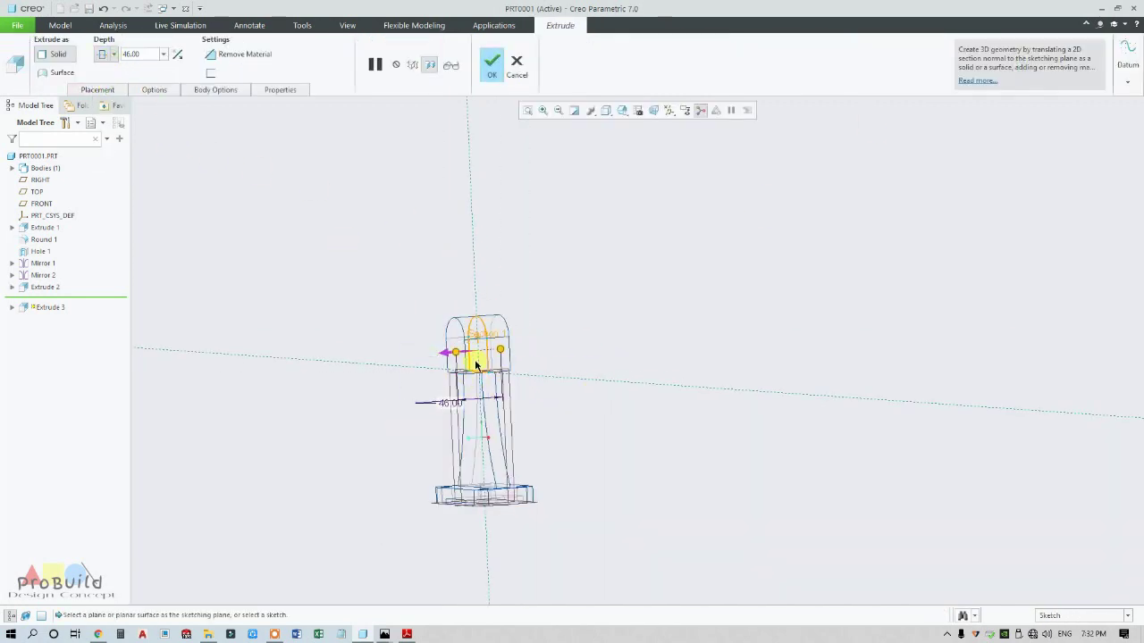
double_click(148, 53)
text(28)
key(Return)
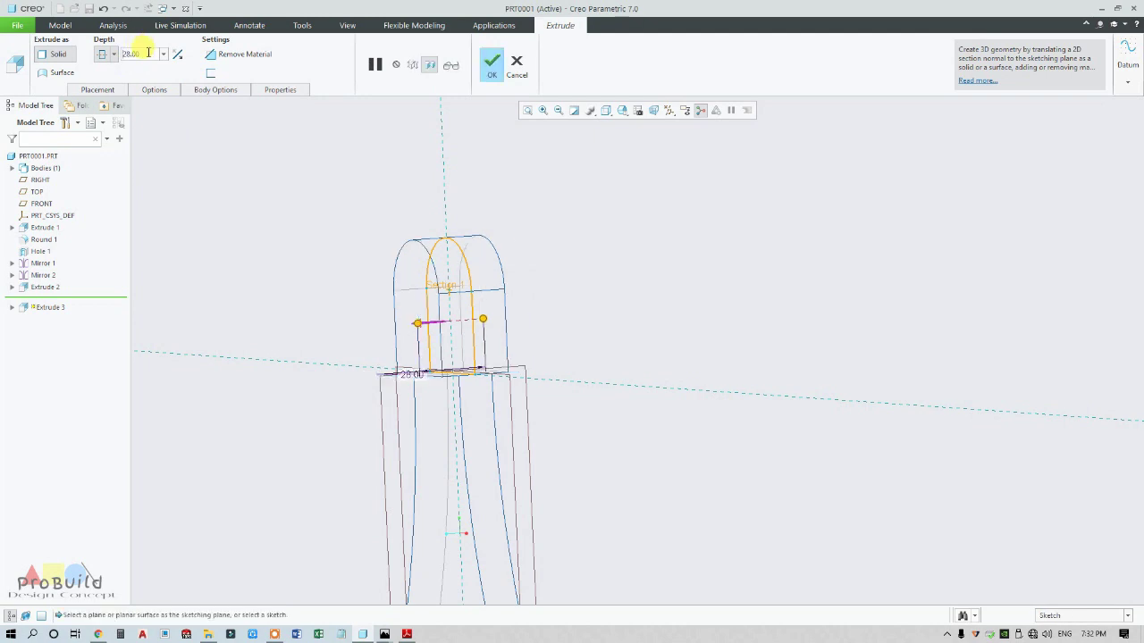
click(492, 62)
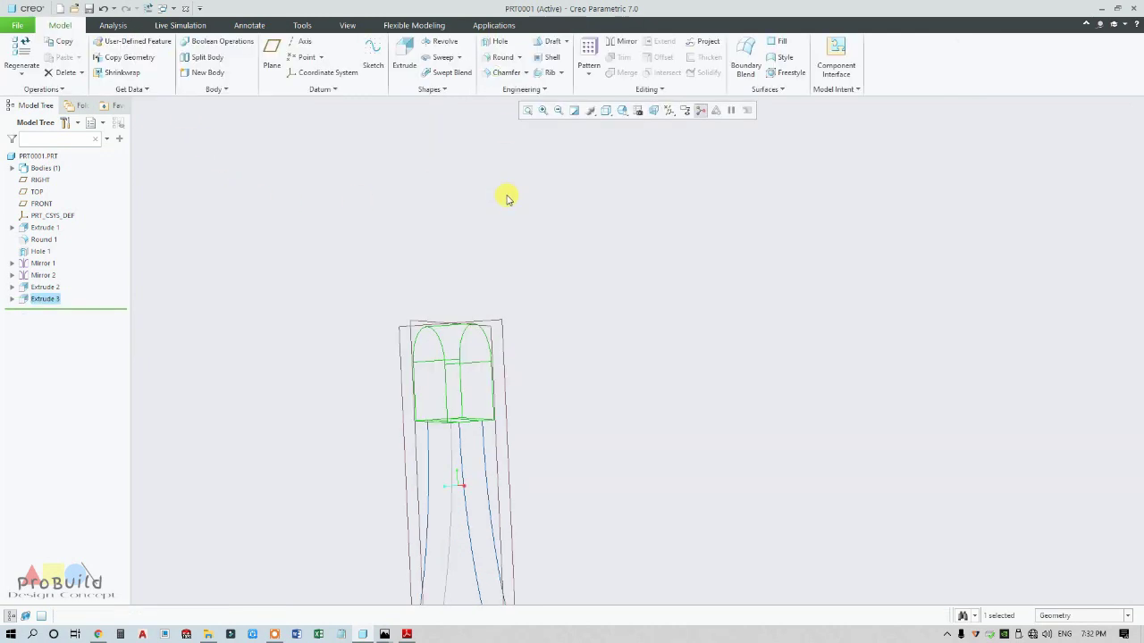
Set the display style to Shading With Edges and inspect the fork head on the model
scroll(507, 323, down, 1)
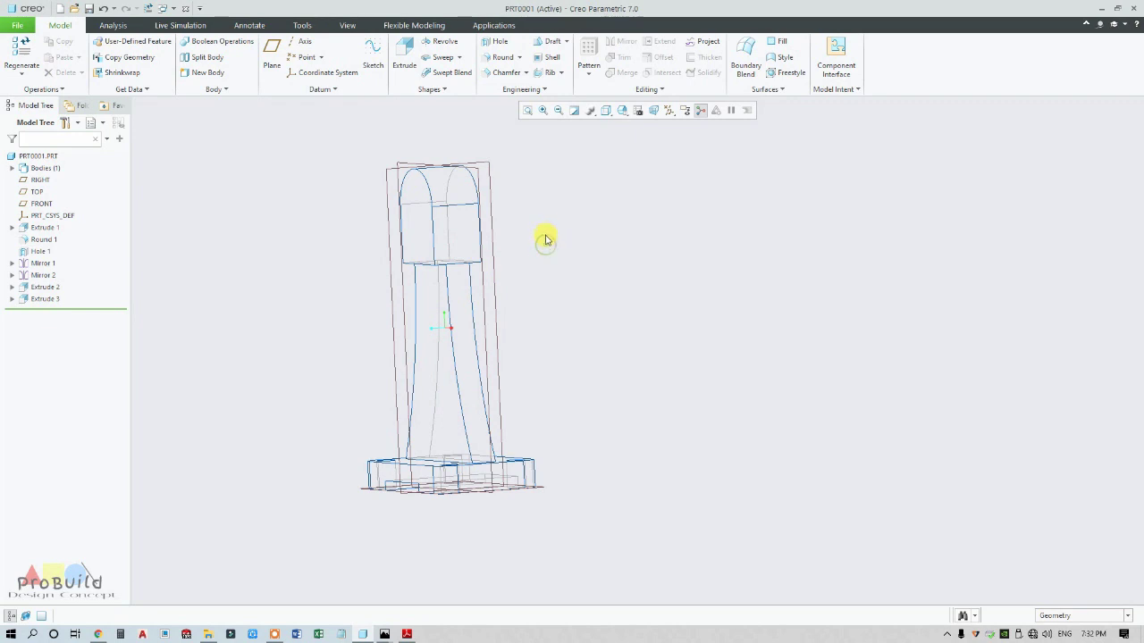
middle_drag(545, 239, 638, 92)
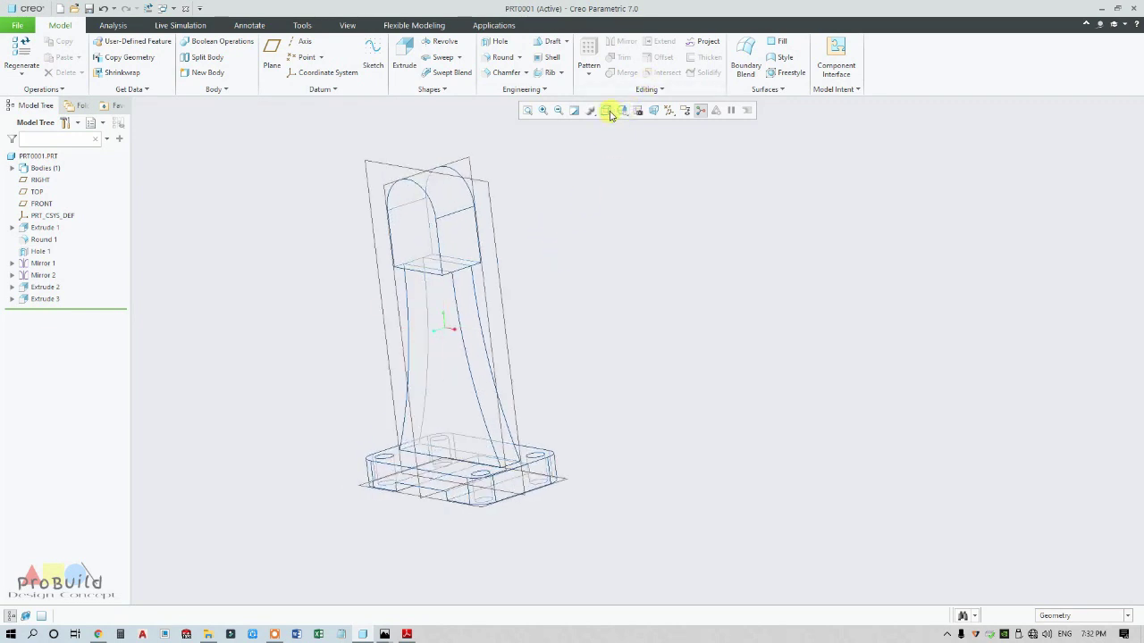
click(608, 110)
click(617, 146)
scroll(543, 242, down, 1)
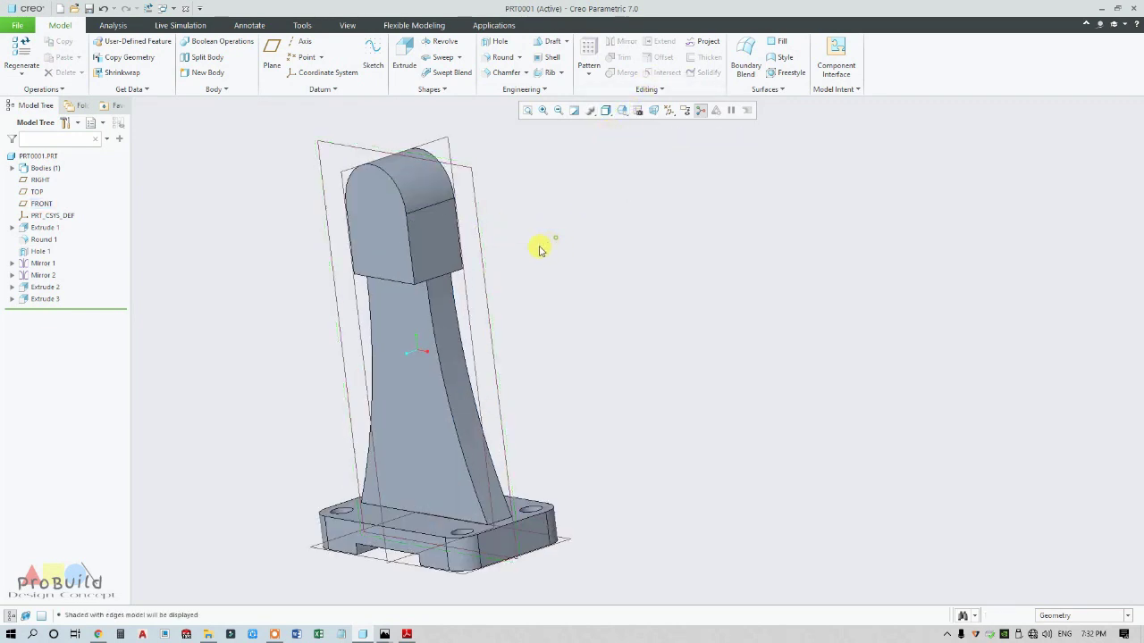
scroll(537, 243, down, 1)
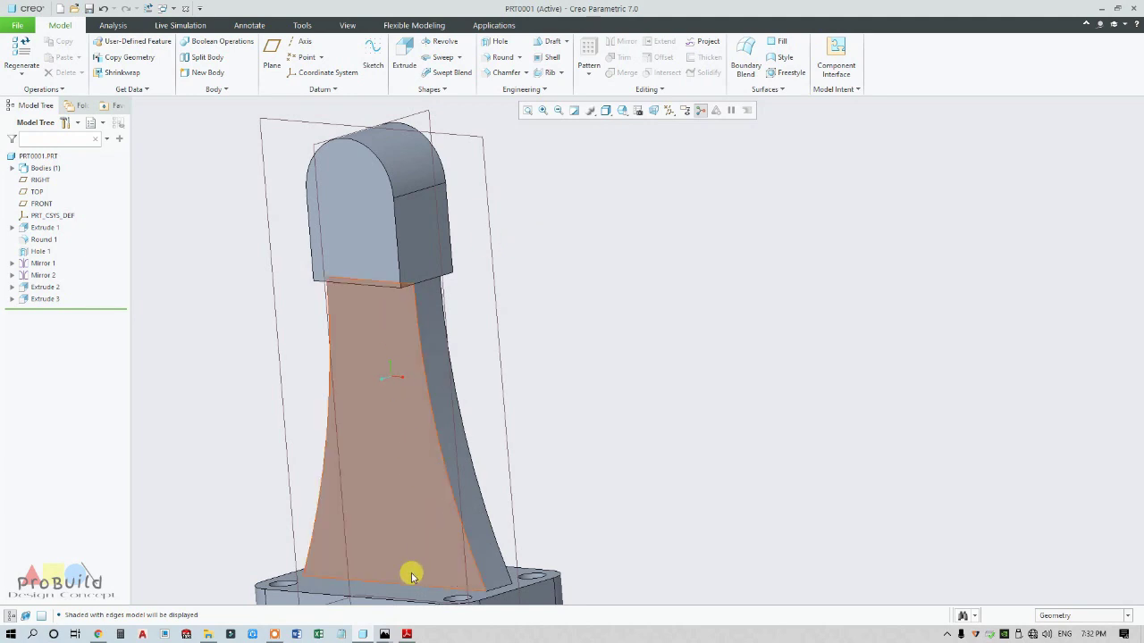
Check the fork slot in the drawing and start an extrude sketch on the FRONT plane, viewed square-on in Hidden Line style
click(407, 633)
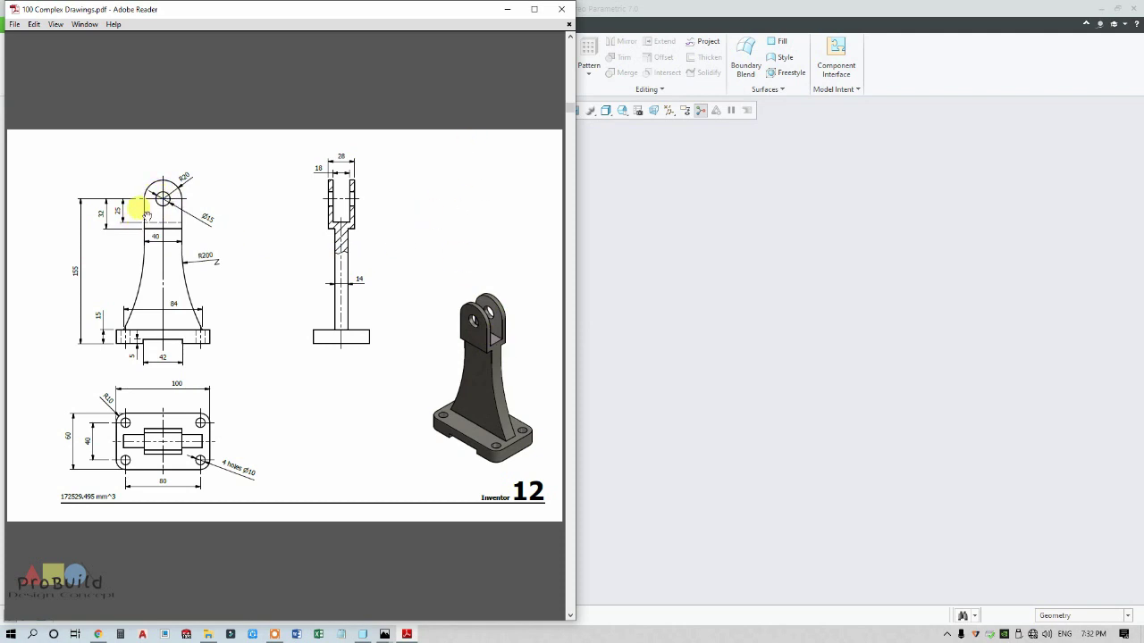
click(660, 302)
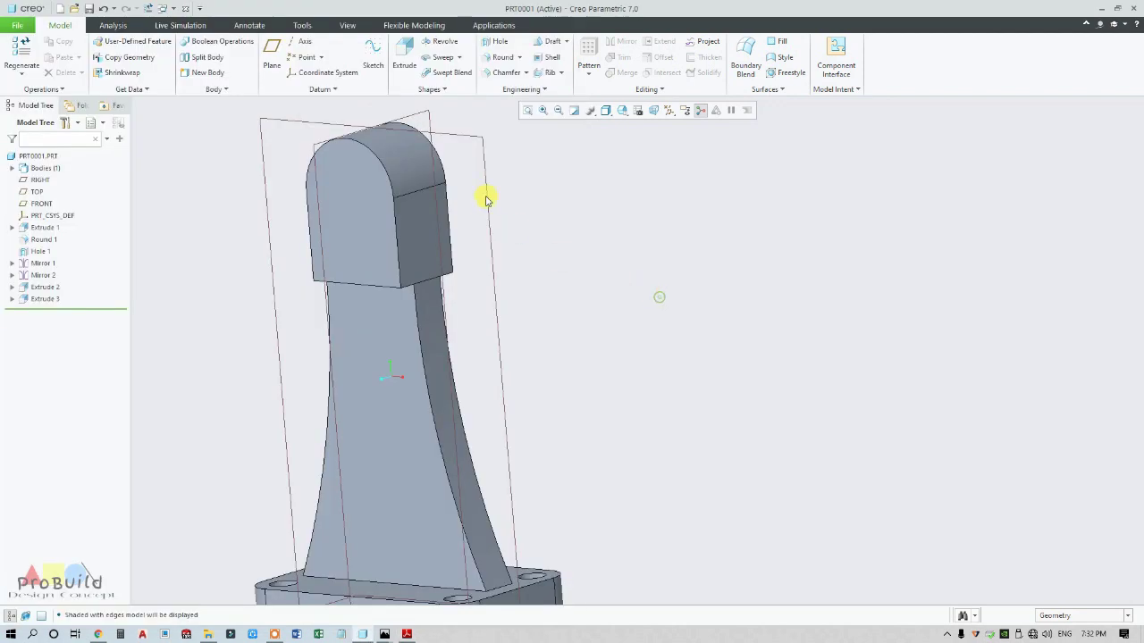
click(302, 117)
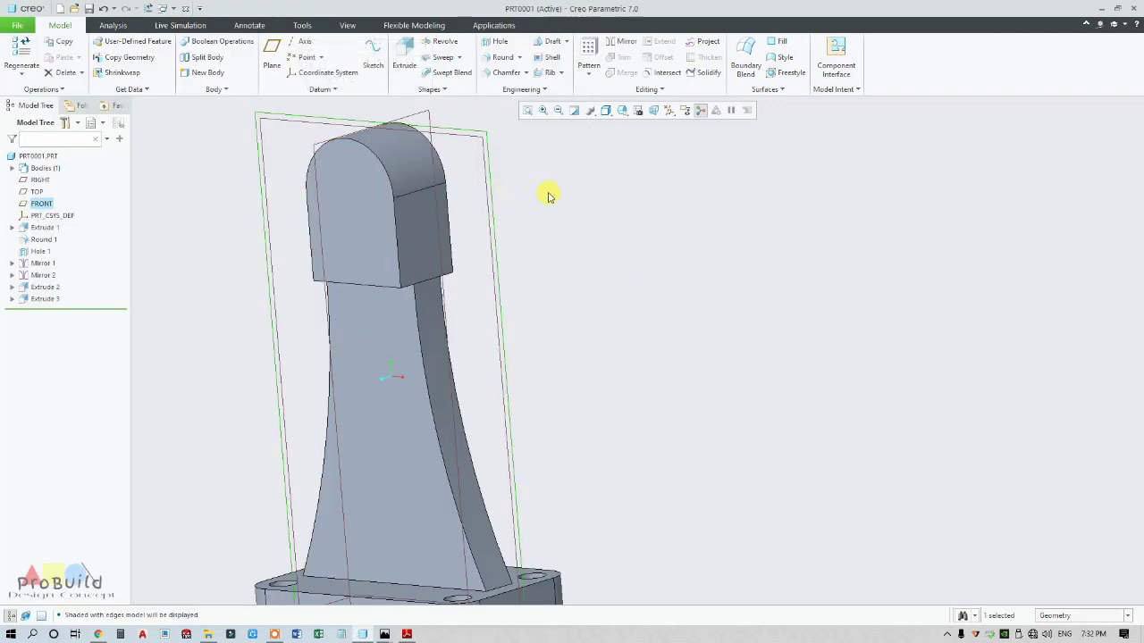
click(412, 63)
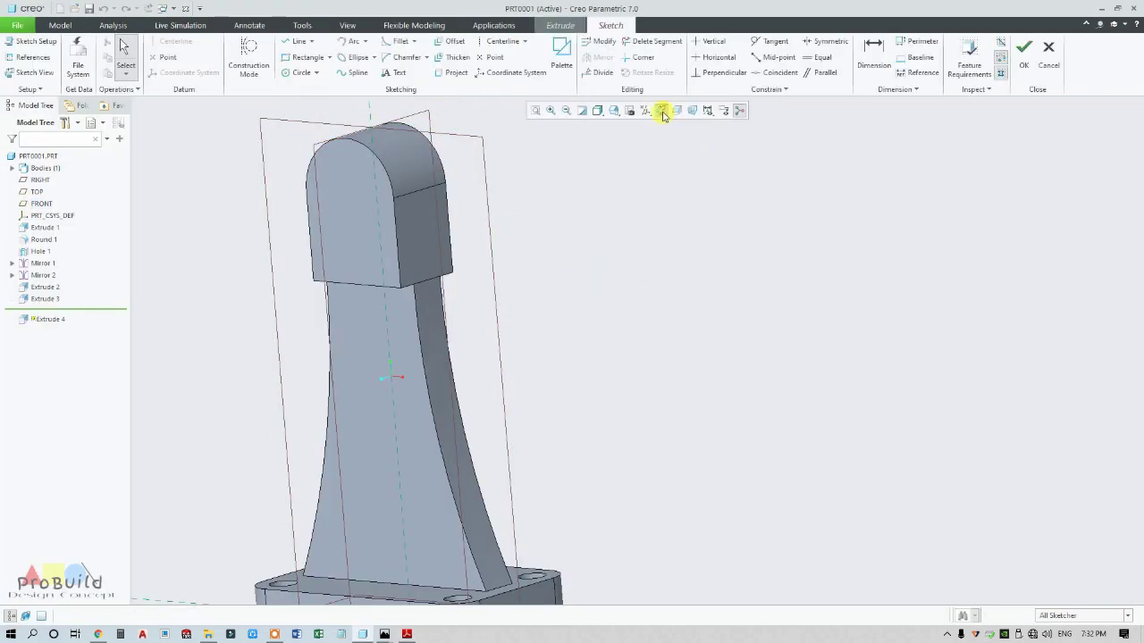
click(662, 111)
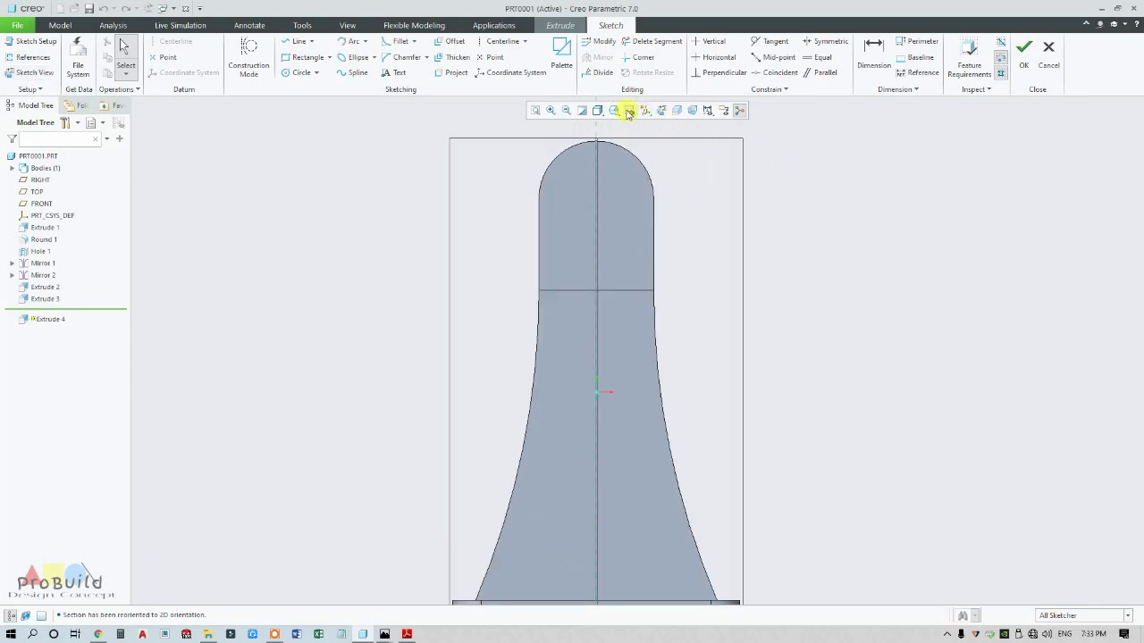
click(597, 110)
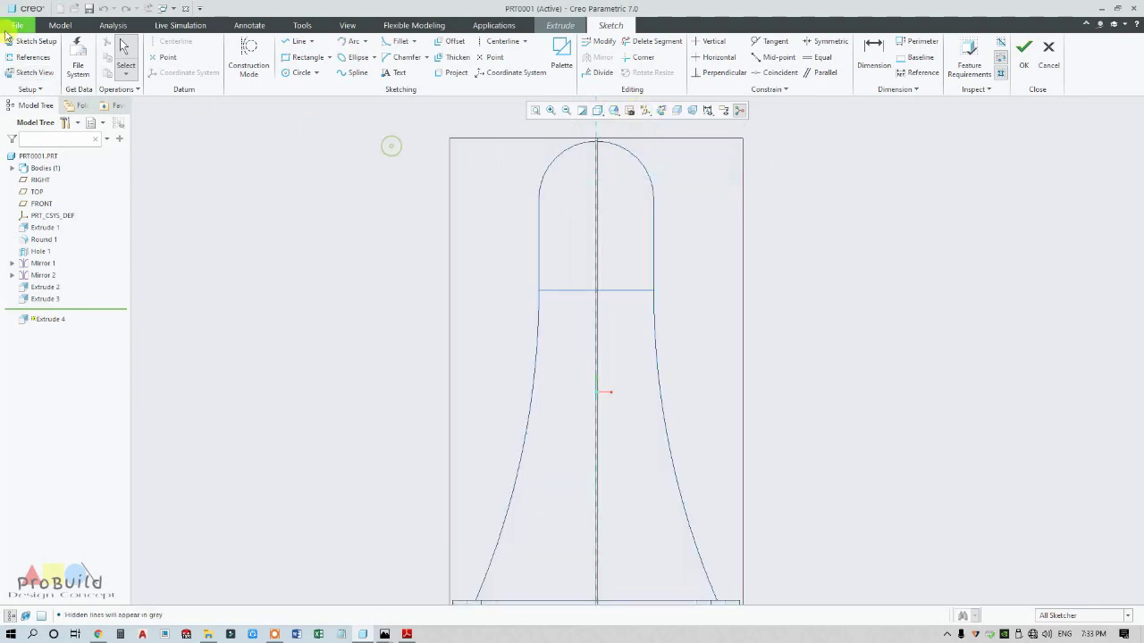
Add the fork head's rounded top edge as a sketch reference and project that arc into the sketch
click(26, 57)
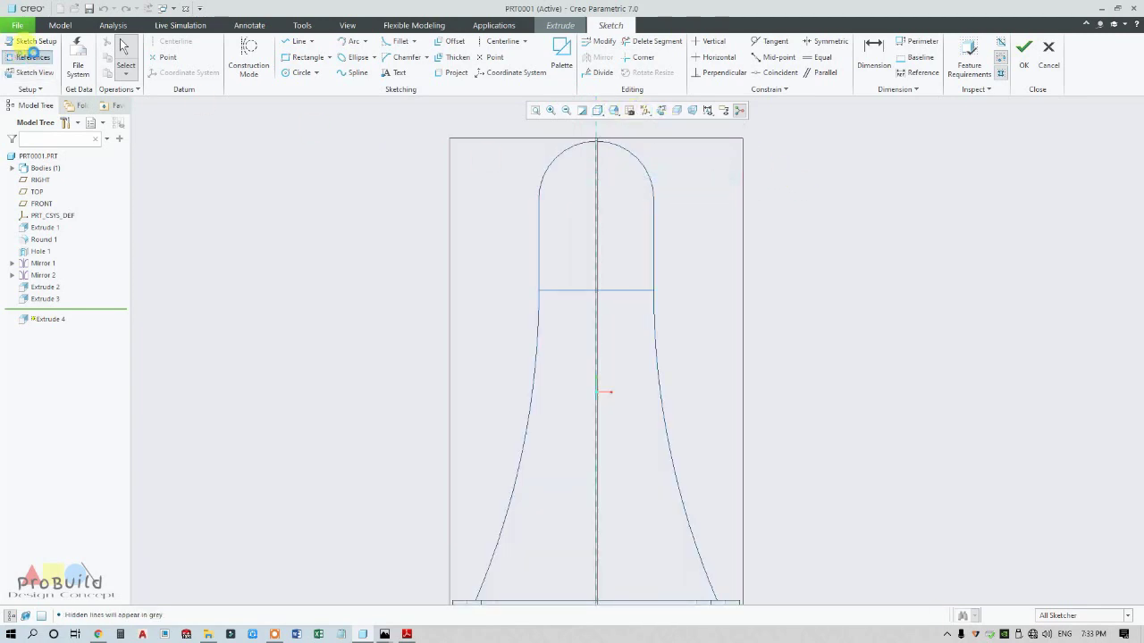
middle_click(382, 184)
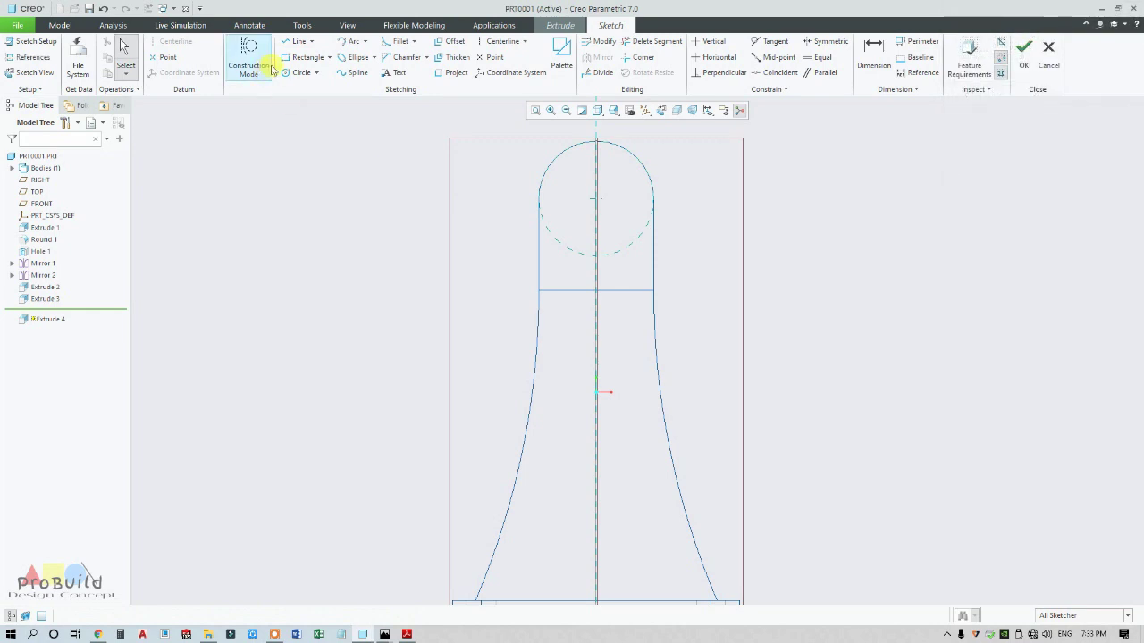
click(452, 72)
click(567, 148)
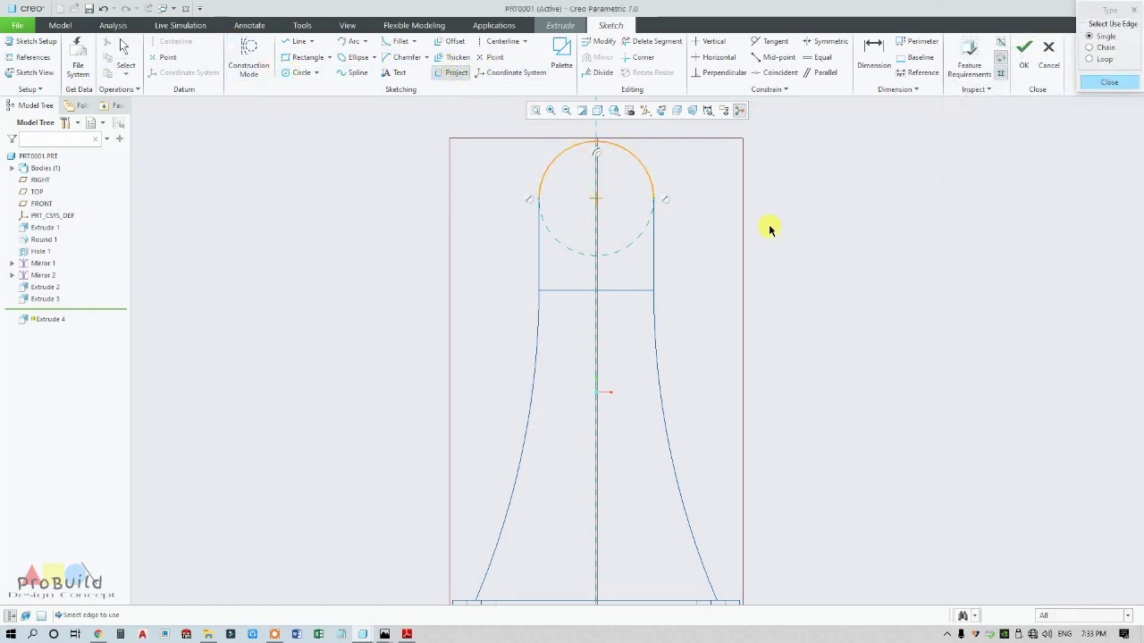
Close the slot profile with two vertical lines from the arc's ends and a horizontal line above the head's lower edge
click(299, 41)
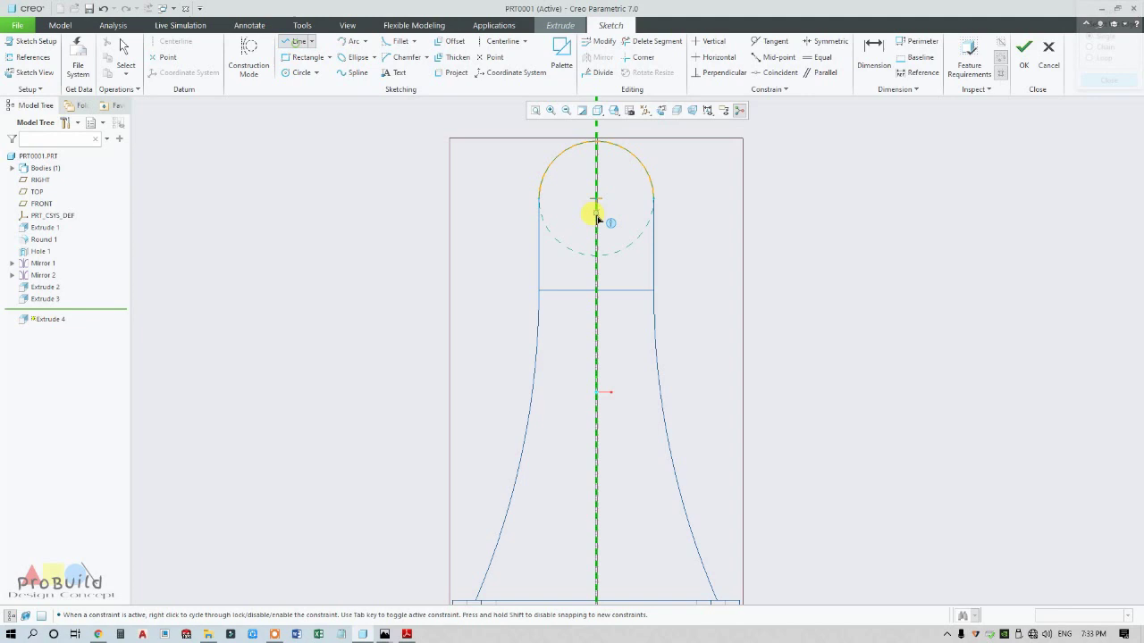
click(539, 199)
click(539, 262)
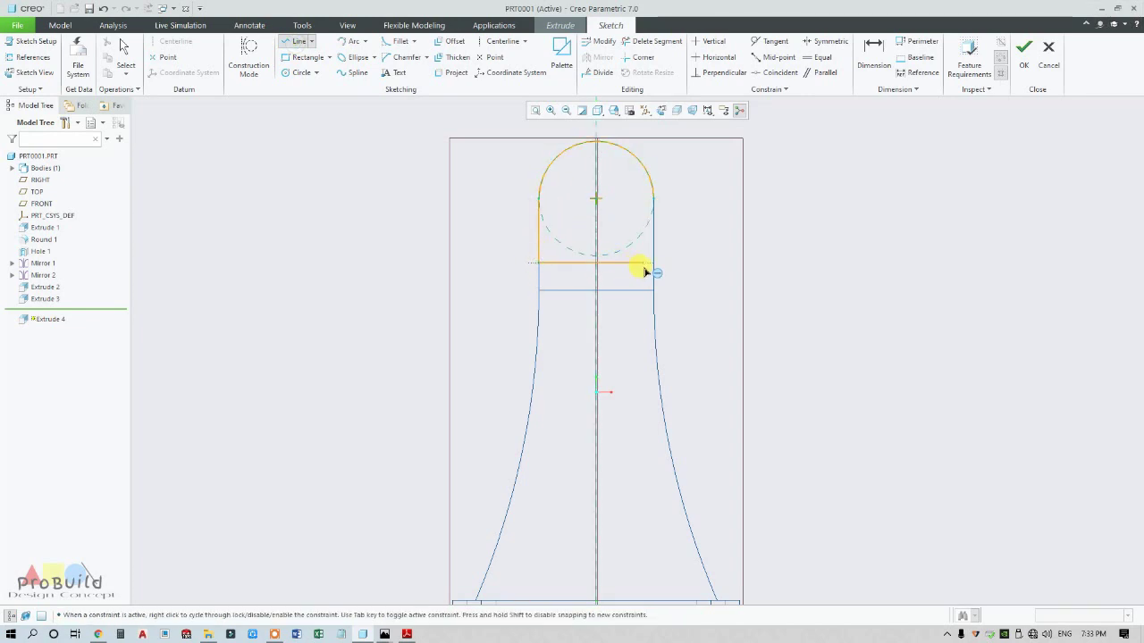
click(652, 262)
click(652, 198)
middle_click(712, 234)
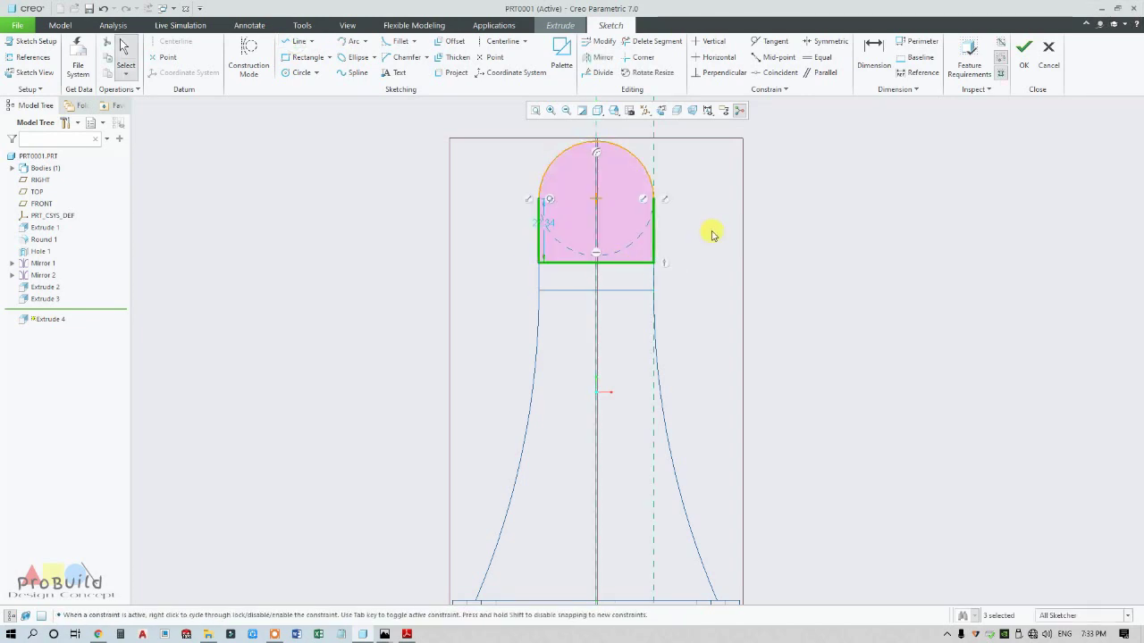
Set the slot profile's vertical side length to 25 and finish the sketch
click(554, 227)
double_click(506, 225)
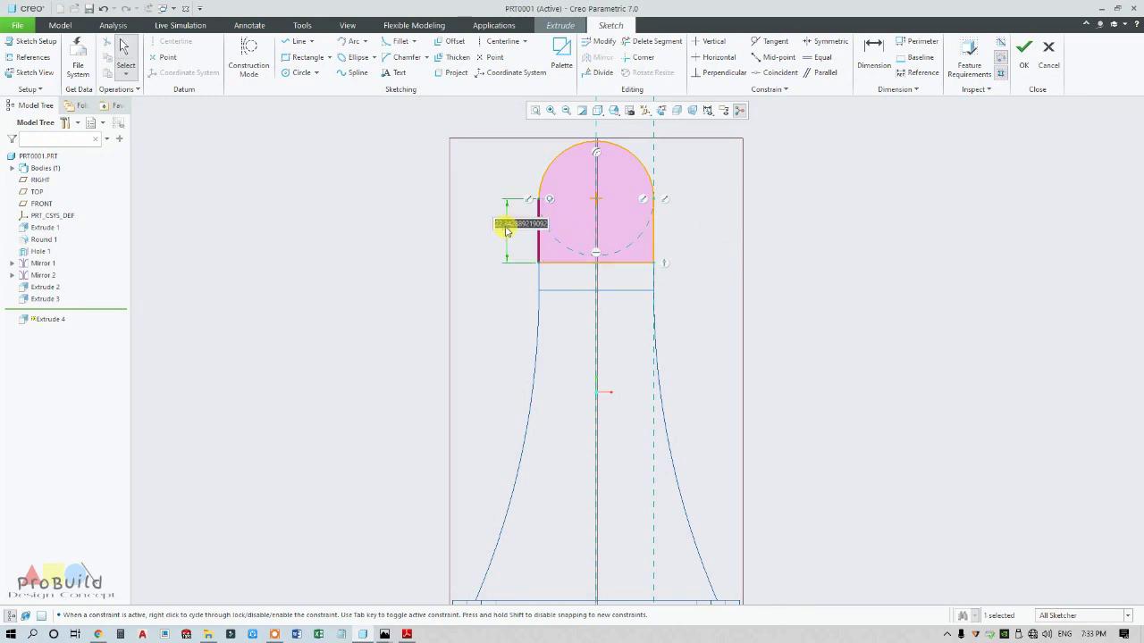
key(Return)
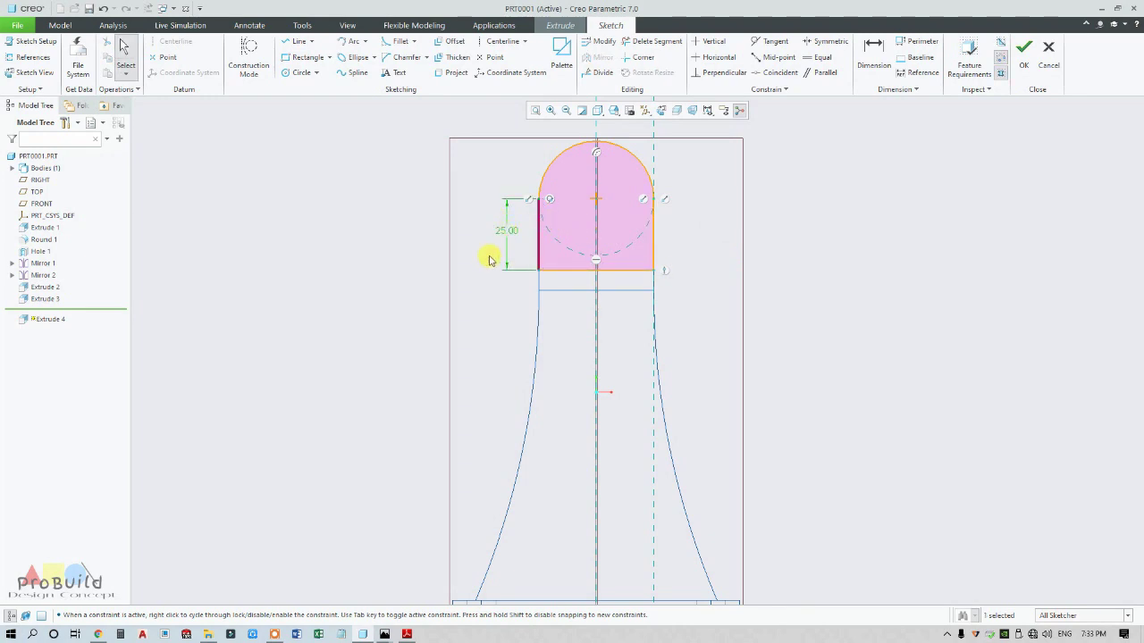
click(1024, 52)
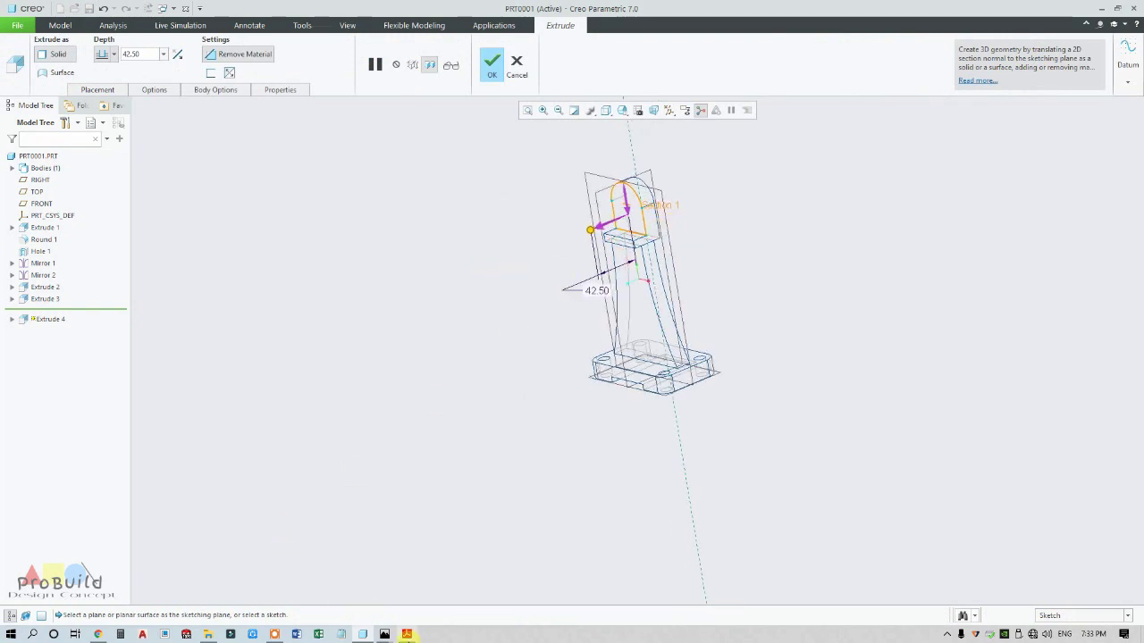
Check the slot width in the drawing and cut the slot symmetrically about the sketch plane to a depth of 18
click(407, 635)
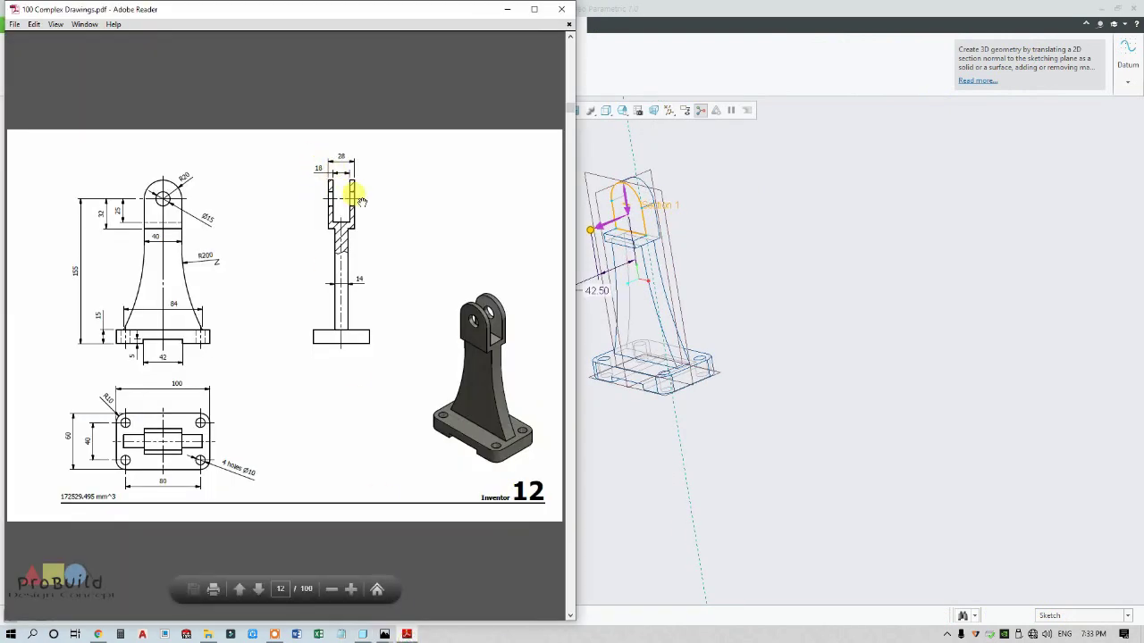
click(789, 416)
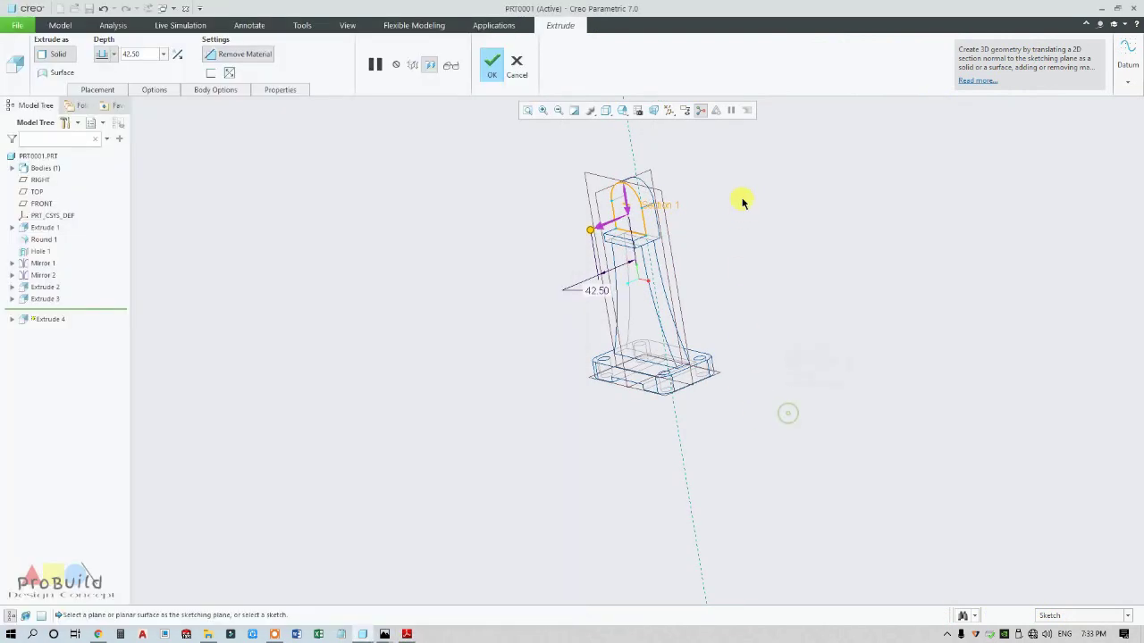
click(114, 54)
click(102, 92)
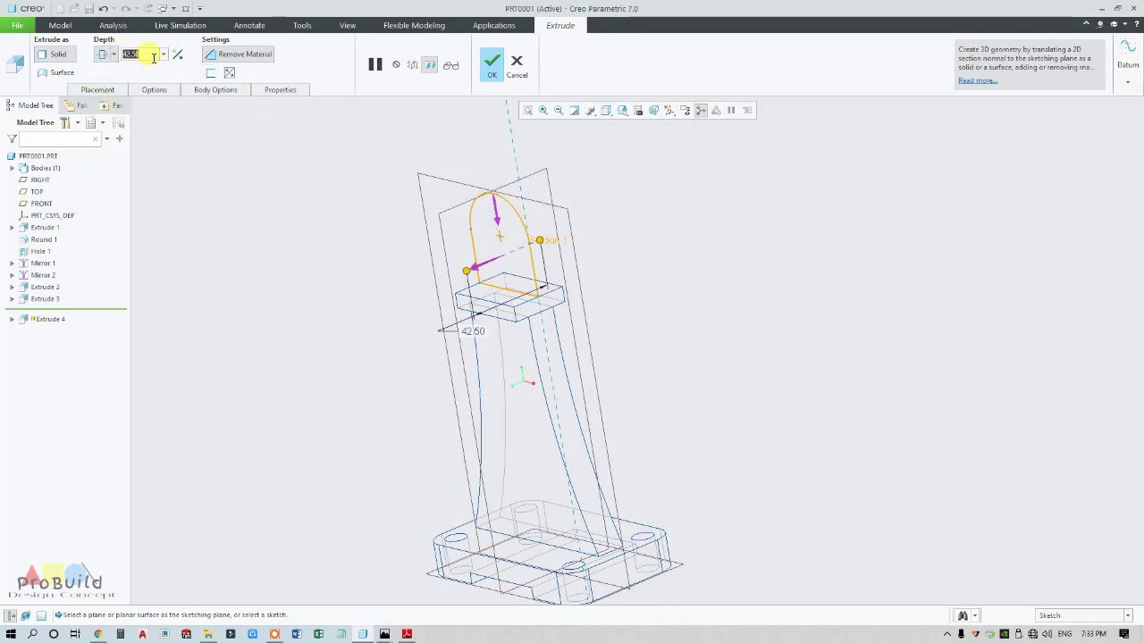
text(18)
key(Return)
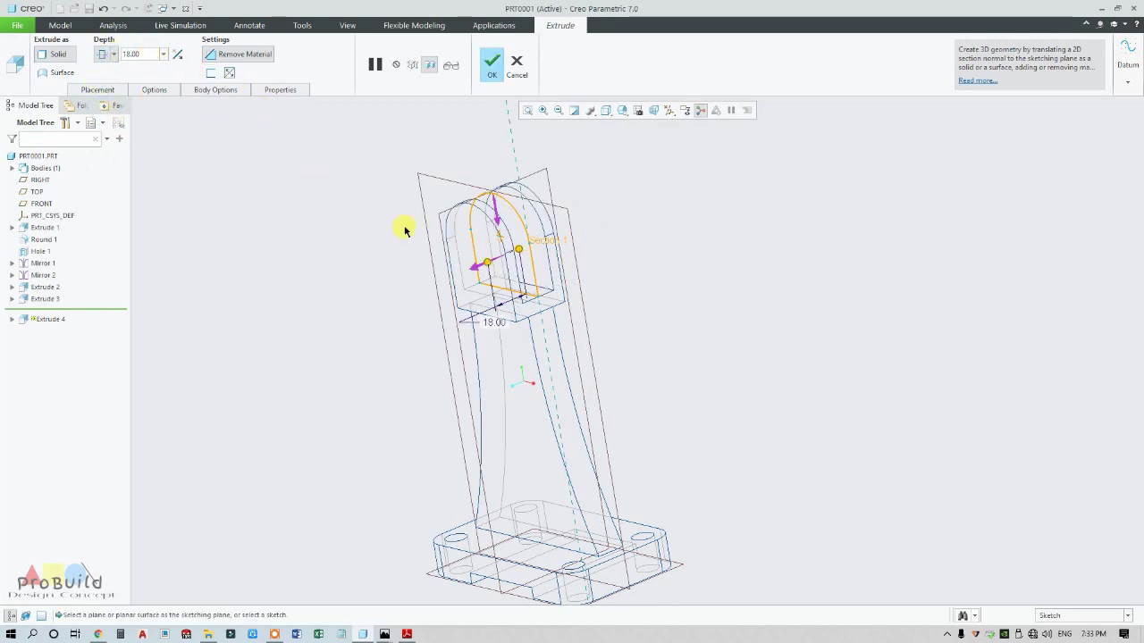
click(493, 64)
Display the model shaded with edges and look over the whole bracket
scroll(652, 217, down, 3)
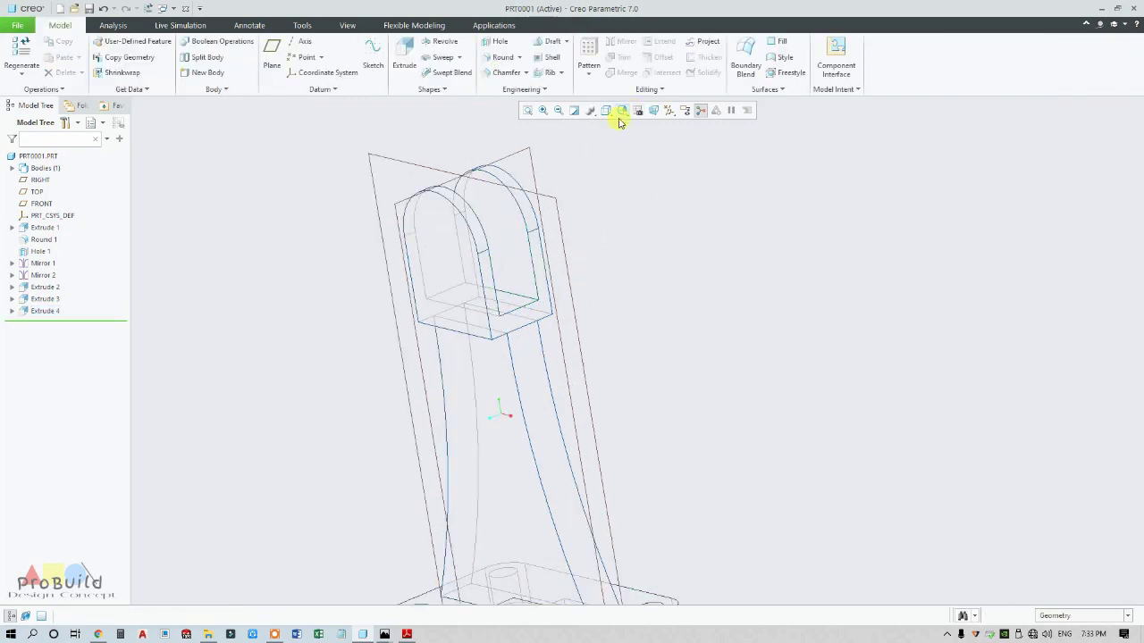
click(607, 110)
click(629, 138)
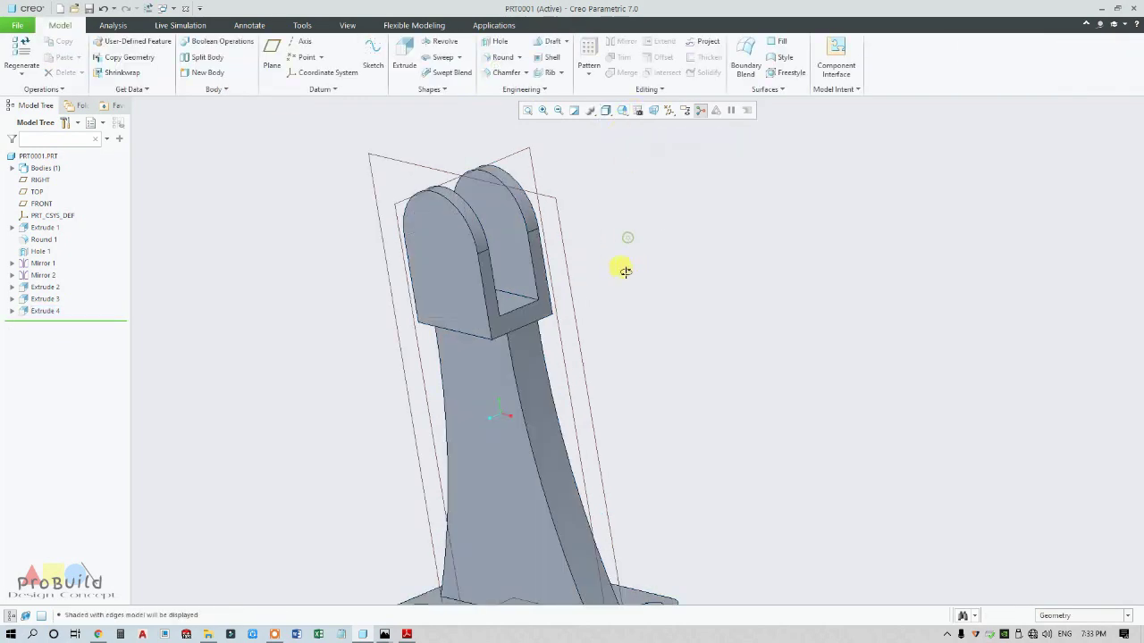
mouse_move(623, 265)
middle_down()
mouse_move(648, 262)
mouse_move(694, 335)
mouse_move(723, 276)
mouse_move(640, 336)
middle_up()
scroll(648, 262, up, 3)
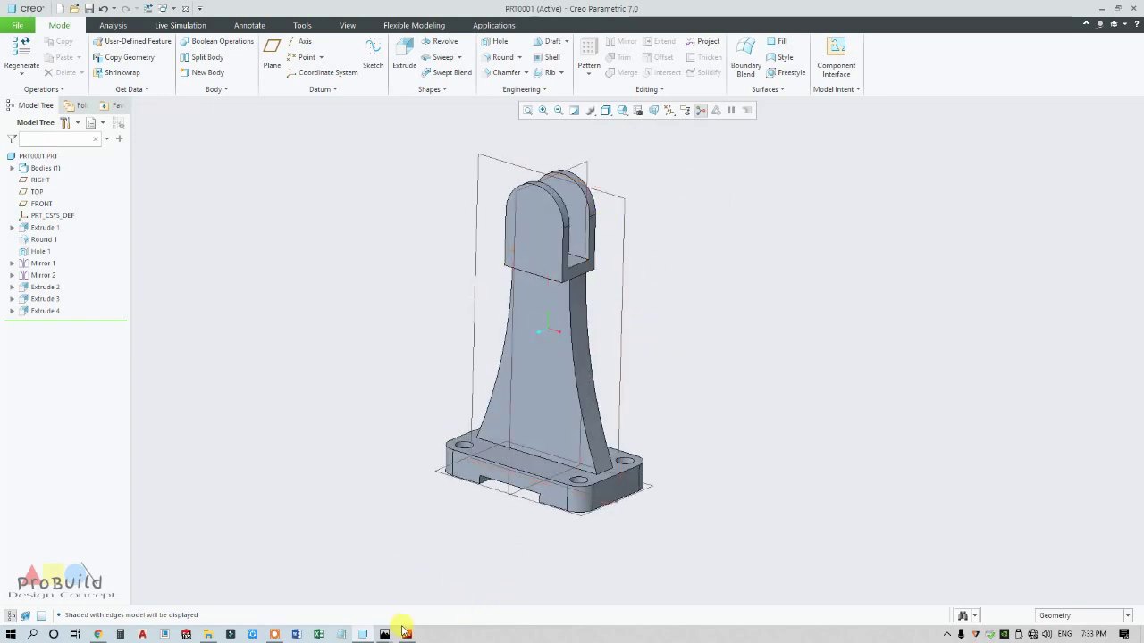
Check the fork hole in the drawing and start a simple hole on the fork head's outer flat face
click(404, 633)
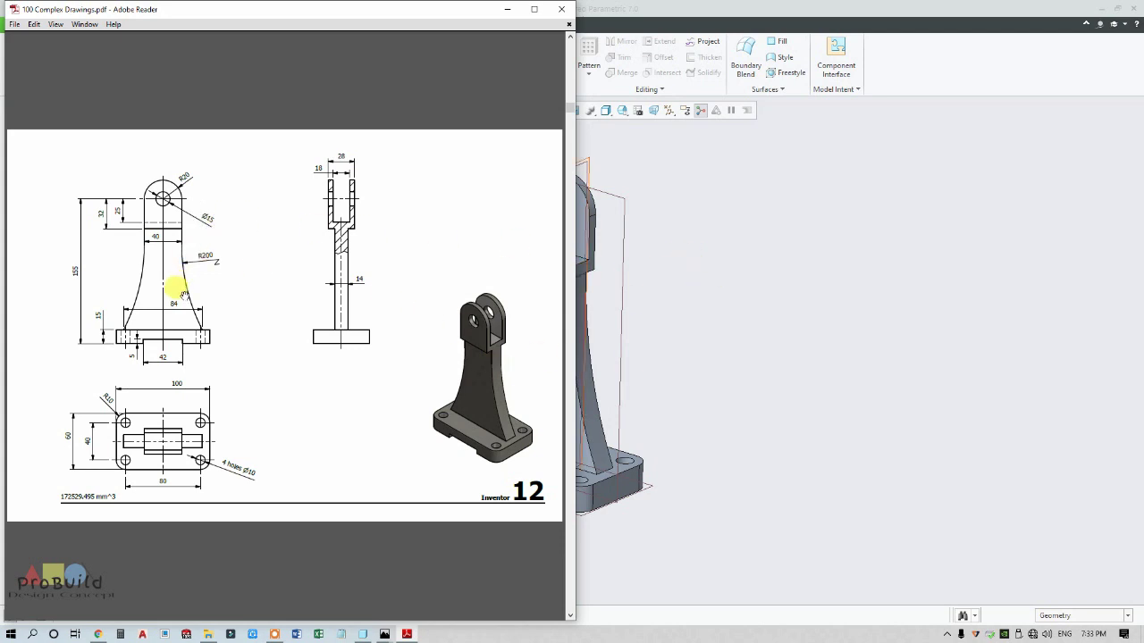
click(777, 241)
scroll(540, 157, up, 3)
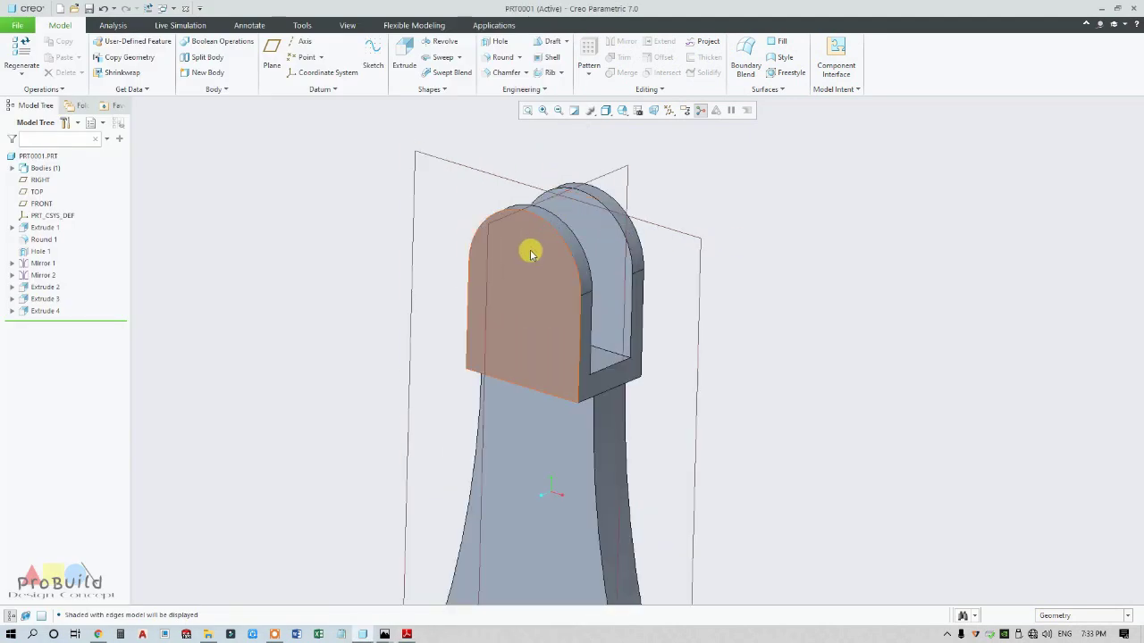
click(528, 247)
click(494, 42)
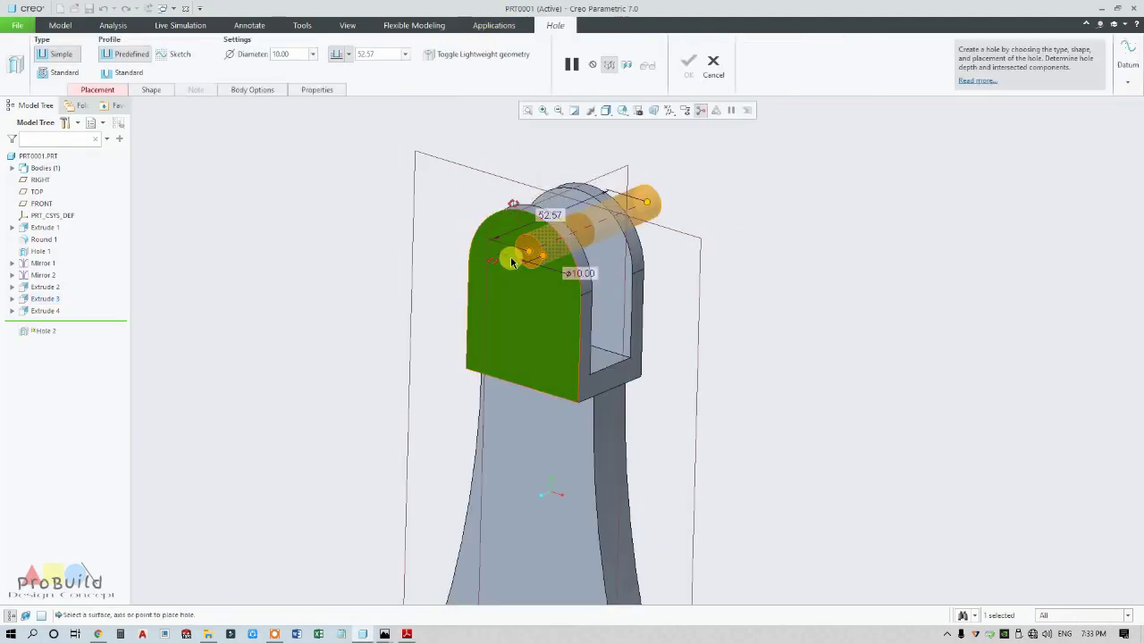
scroll(518, 268, down, 3)
scroll(522, 273, up, 3)
middle_drag(520, 275, 519, 281)
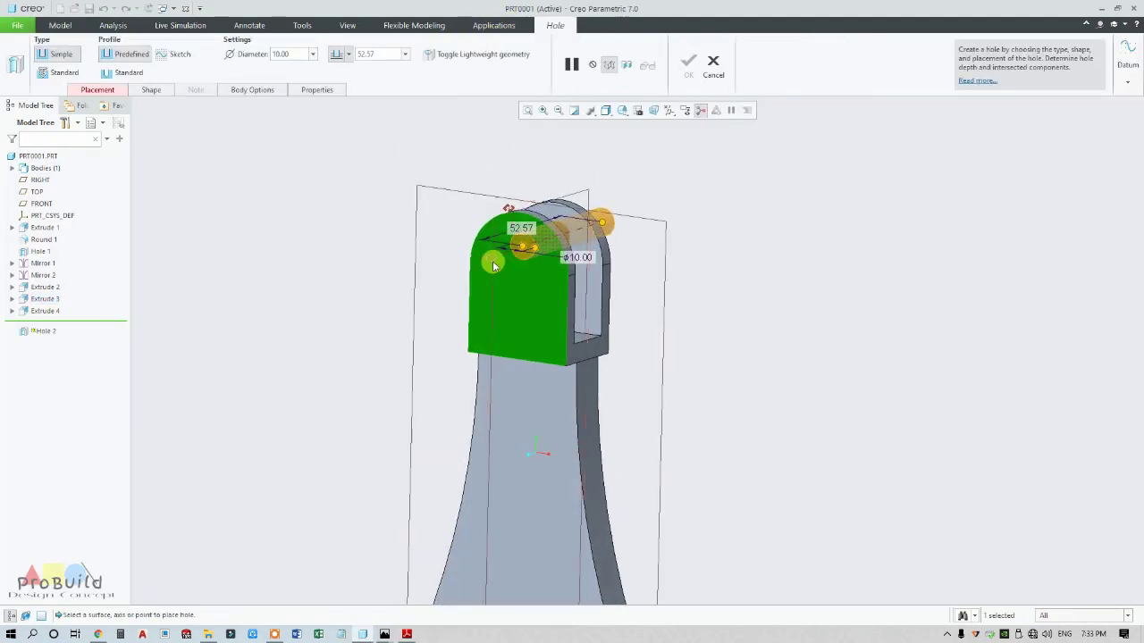
Attach the hole's offset references to the fork head's lower edge and the RIGHT plane
drag(493, 261, 519, 358)
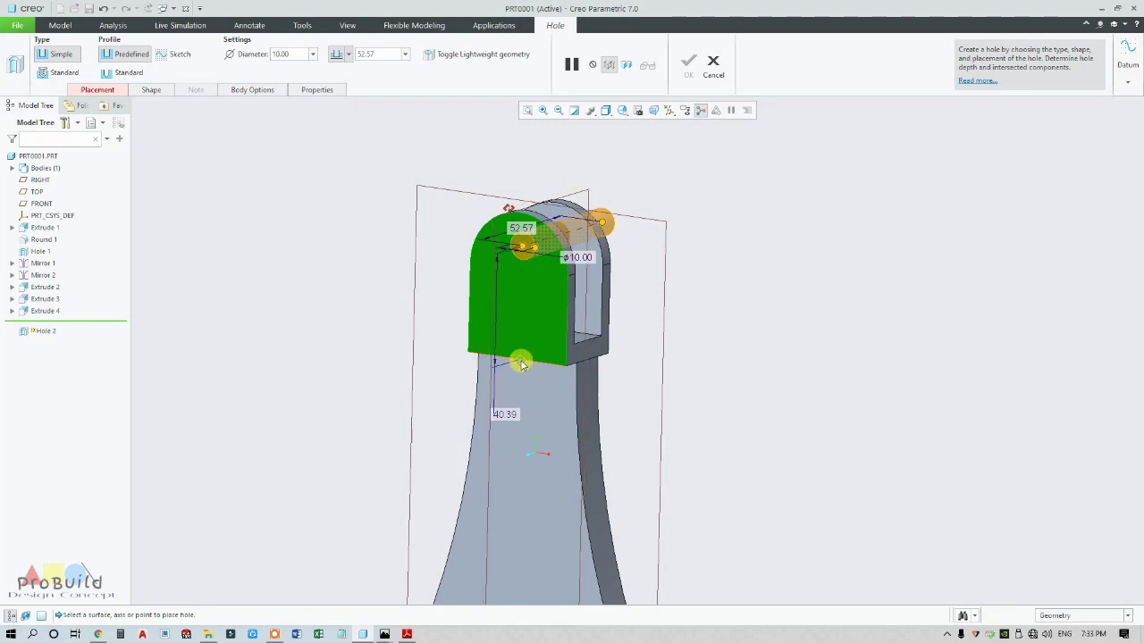
scroll(505, 215, down, 3)
scroll(505, 210, up, 5)
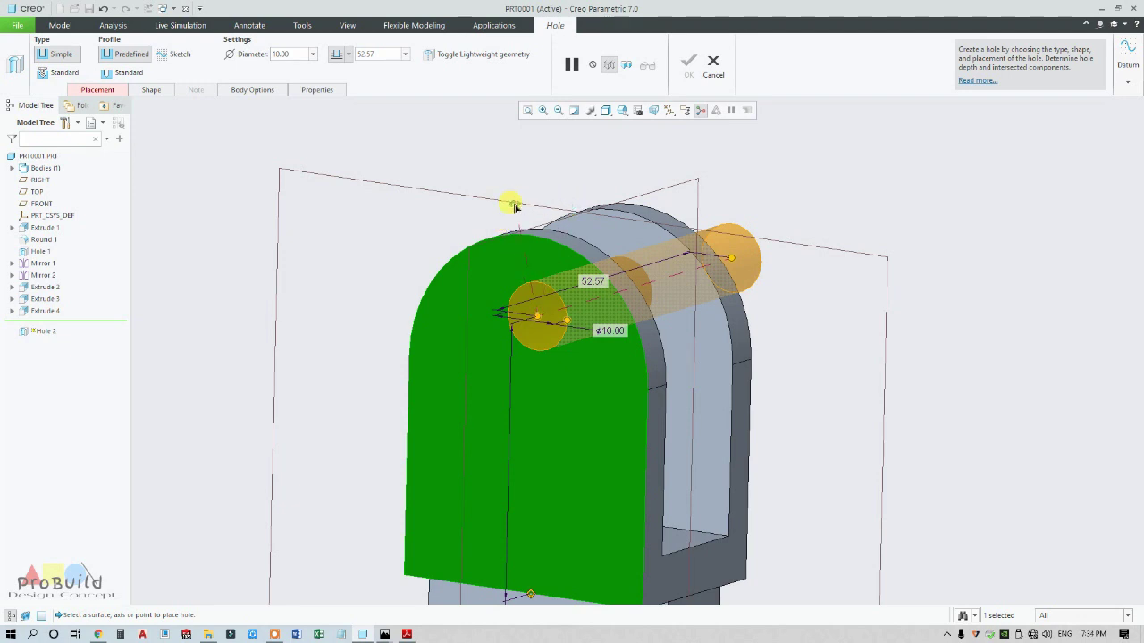
drag(499, 229, 497, 238)
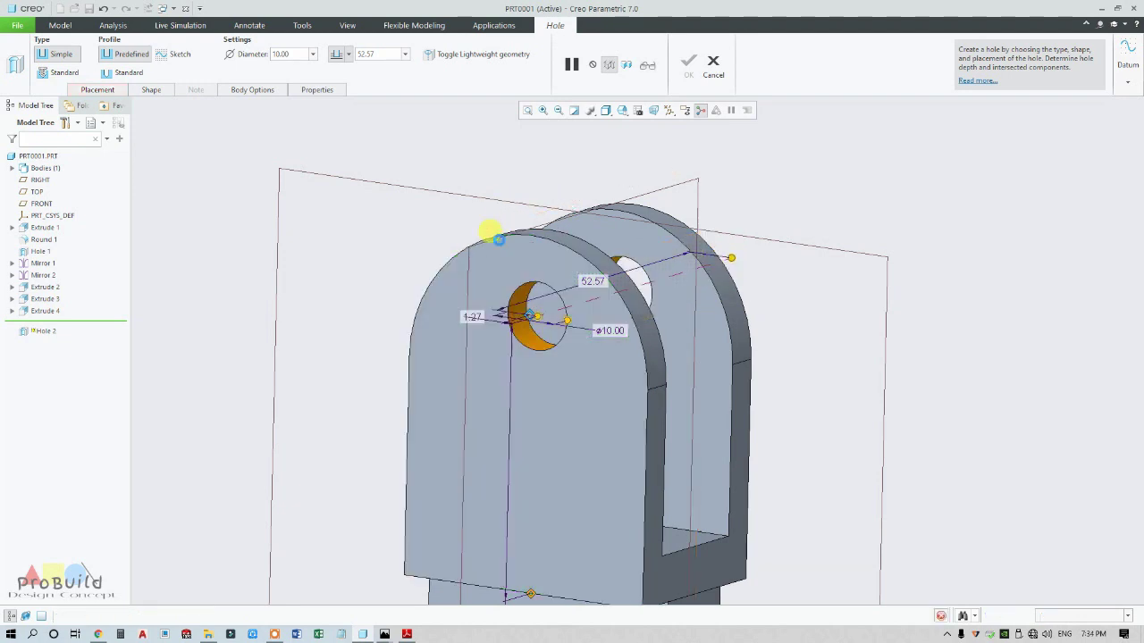
Change the hole's RIGHT plane reference from Offset to Align
scroll(501, 258, down, 3)
scroll(494, 298, up, 3)
middle_drag(494, 298, 498, 289)
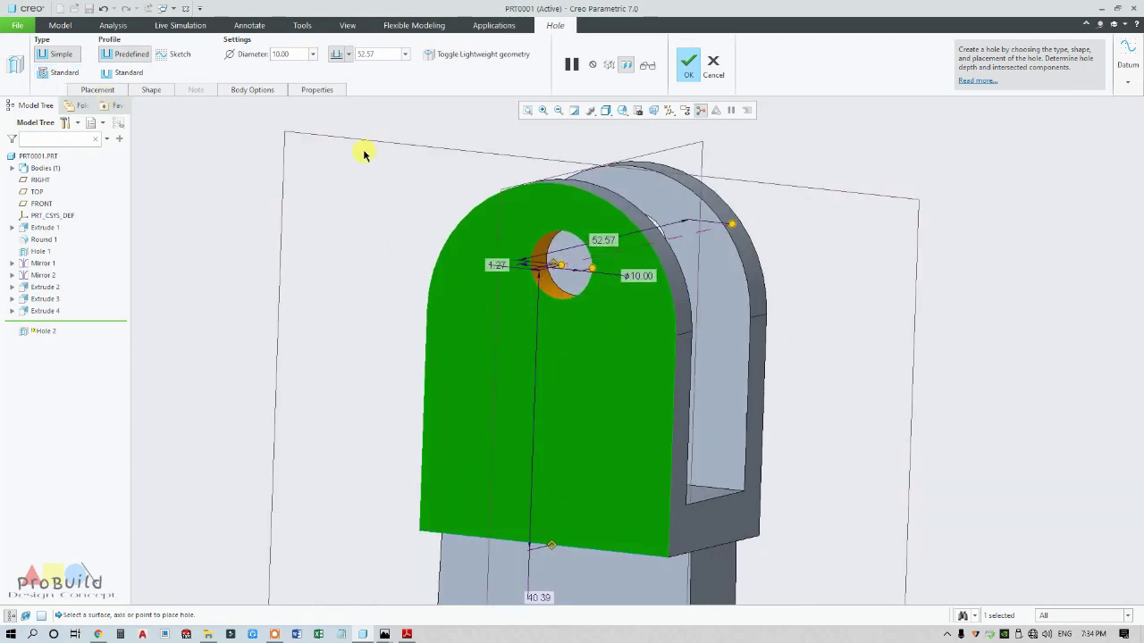
scroll(567, 259, down, 3)
scroll(575, 328, up, 3)
middle_drag(575, 328, 544, 340)
scroll(532, 338, down, 3)
scroll(514, 372, up, 3)
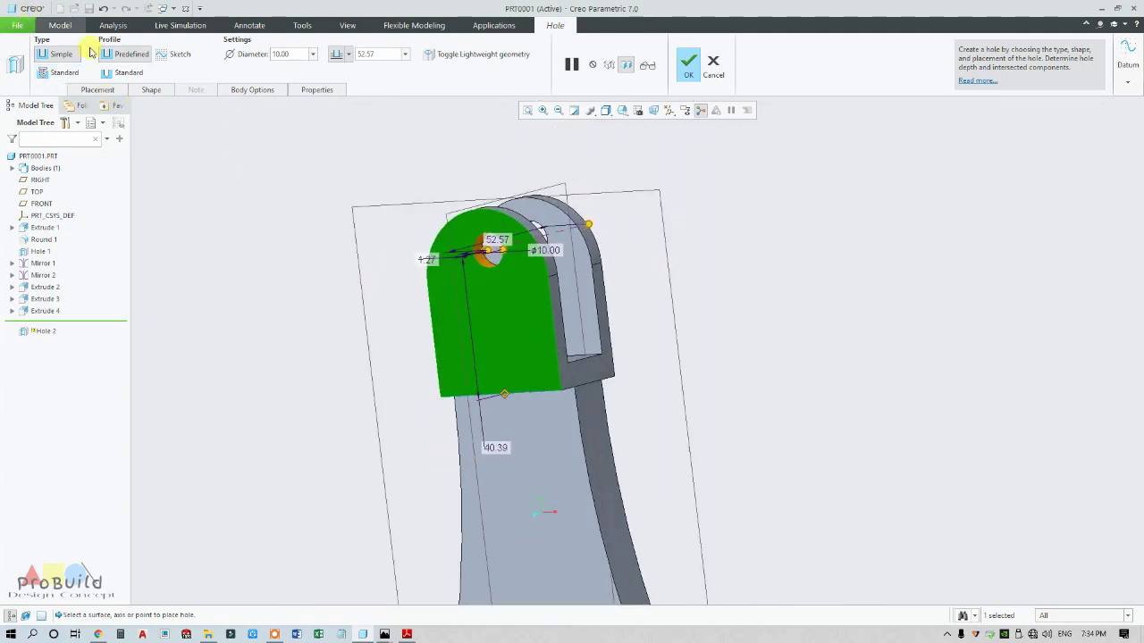
click(94, 89)
click(182, 194)
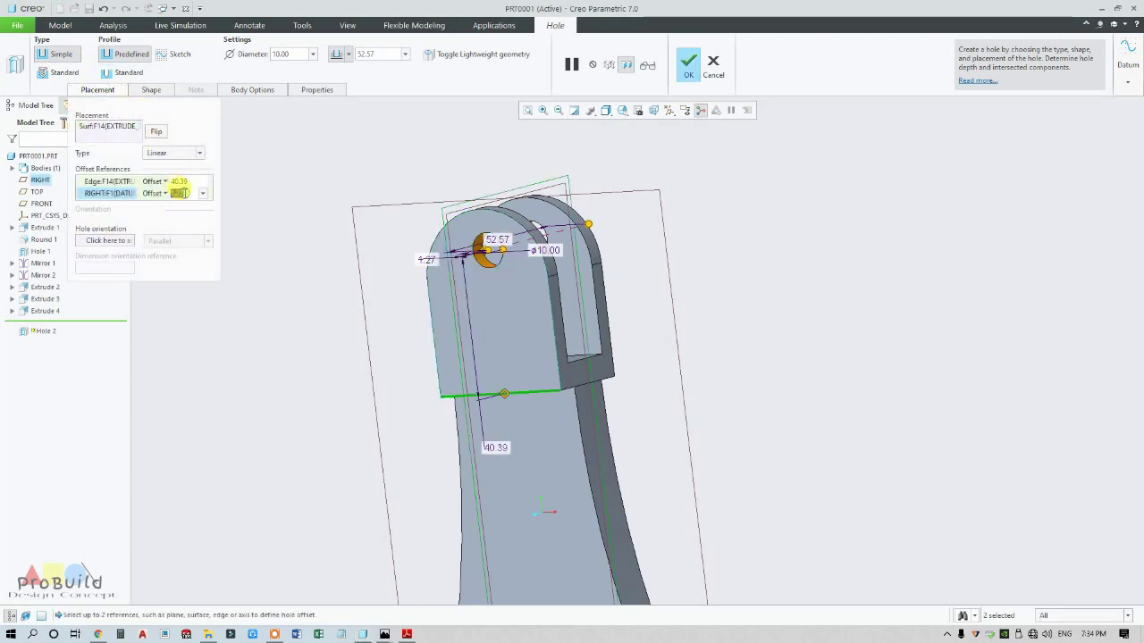
click(155, 193)
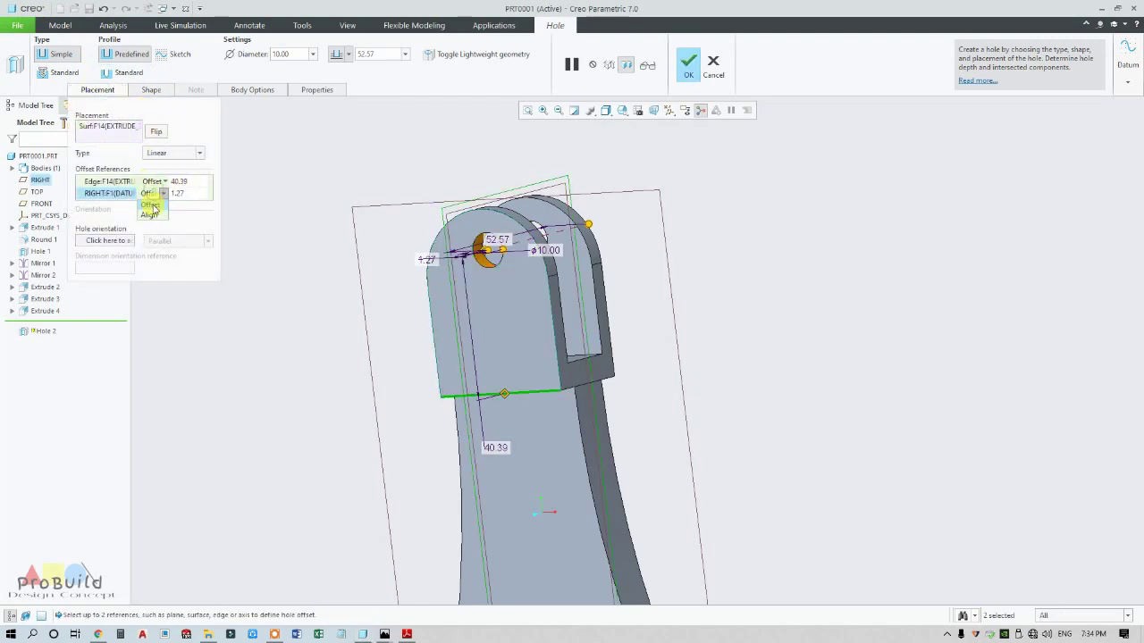
click(153, 212)
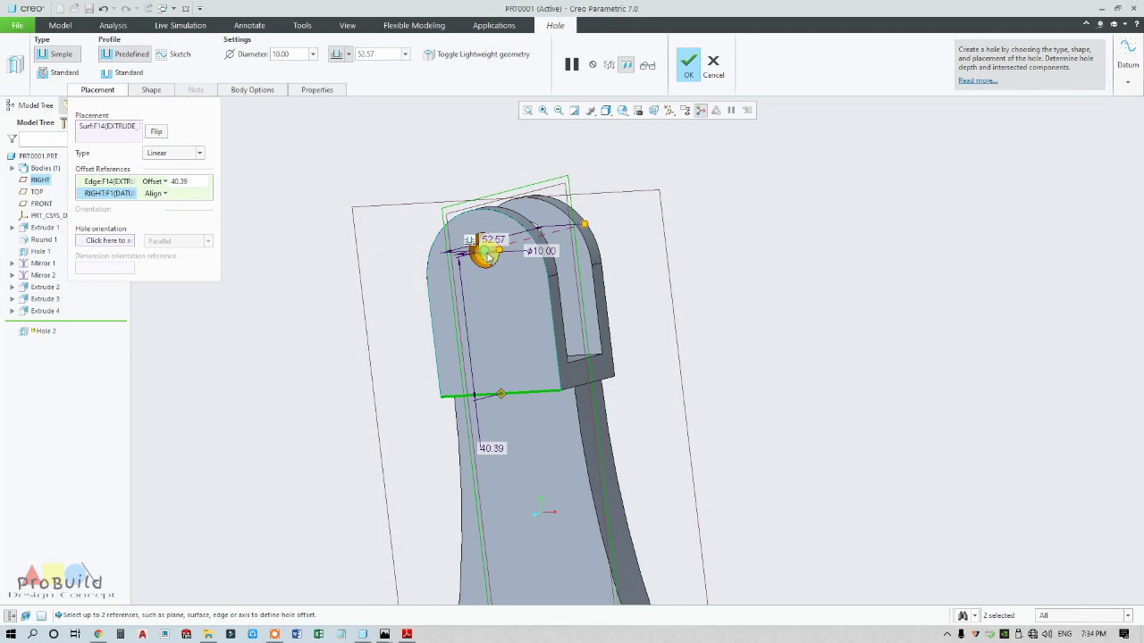
Check the hole height in the drawing and set its offset from the fork head's lower edge to 32
click(183, 181)
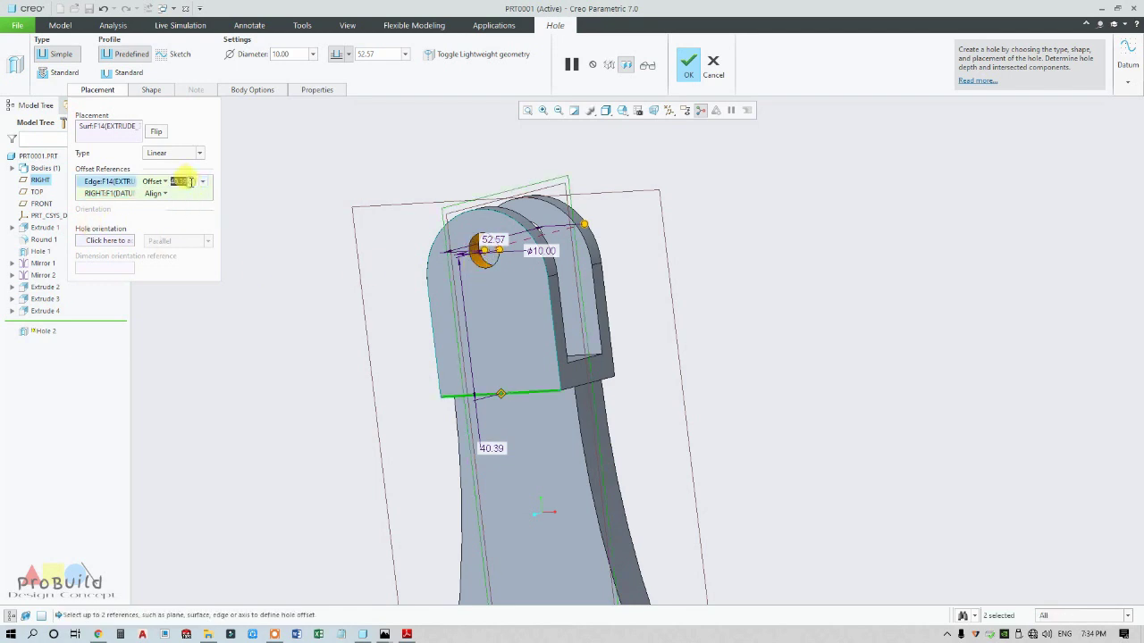
click(408, 635)
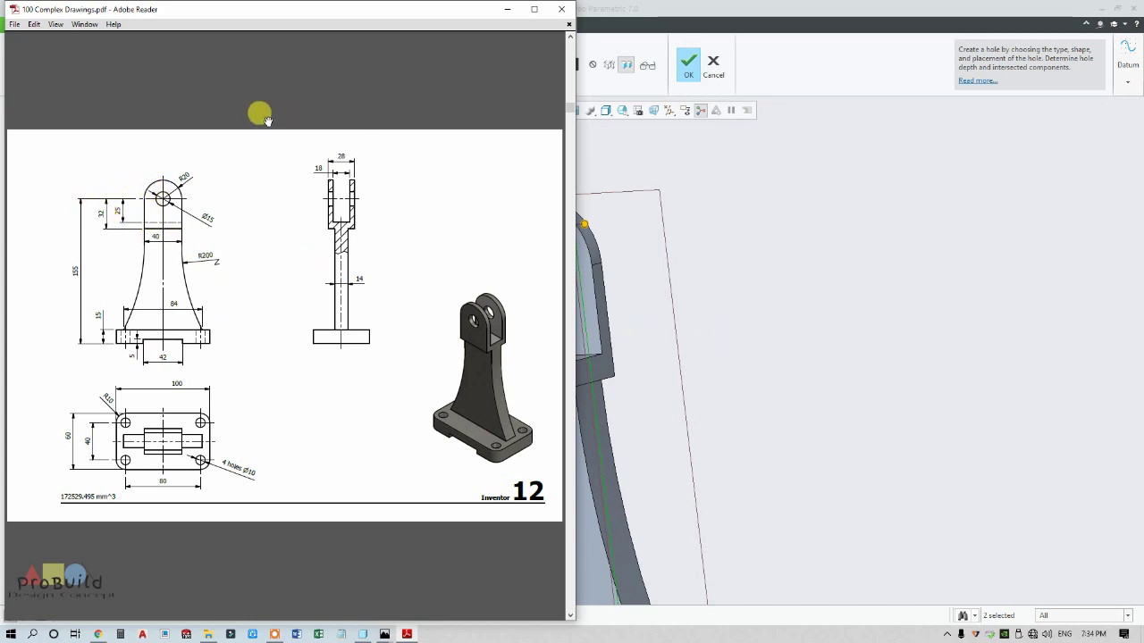
click(727, 199)
click(191, 183)
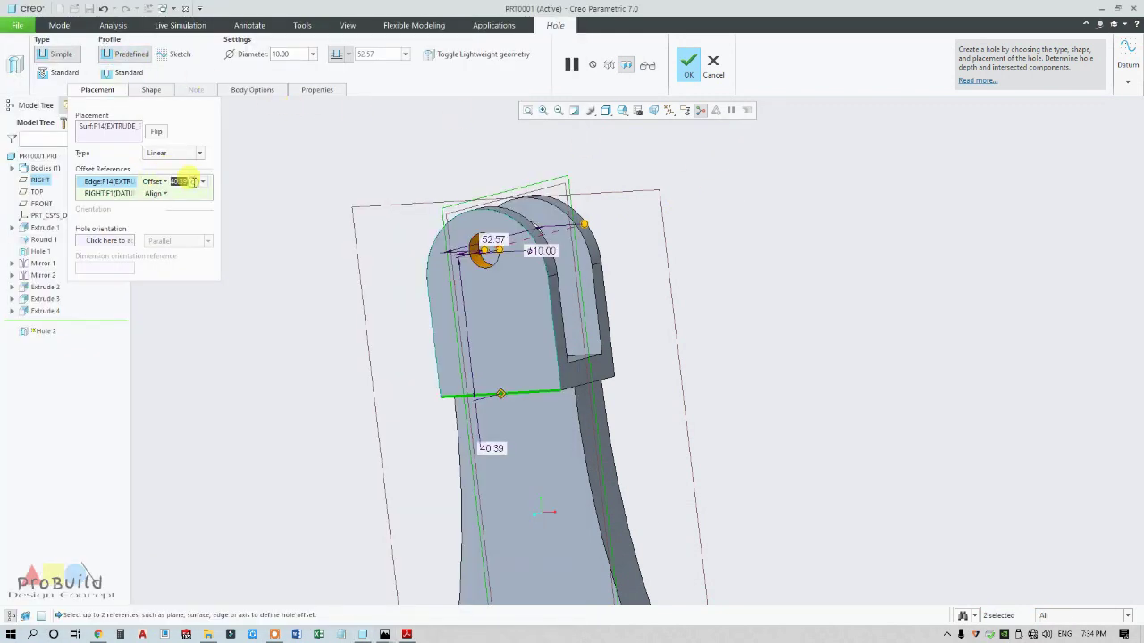
text(3.2)
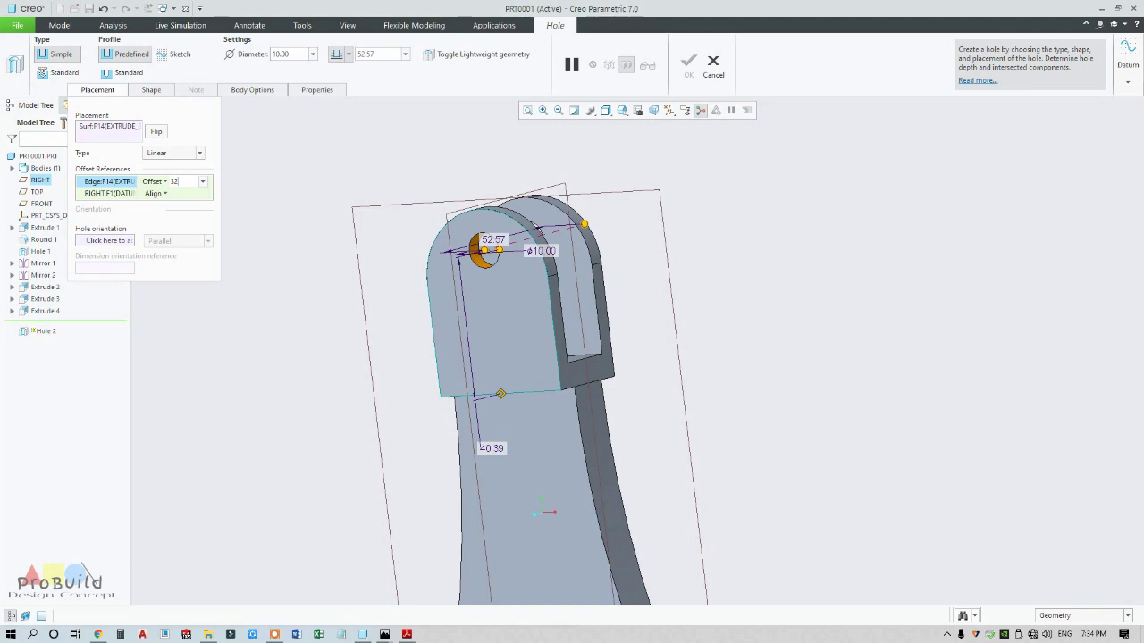
key(Return)
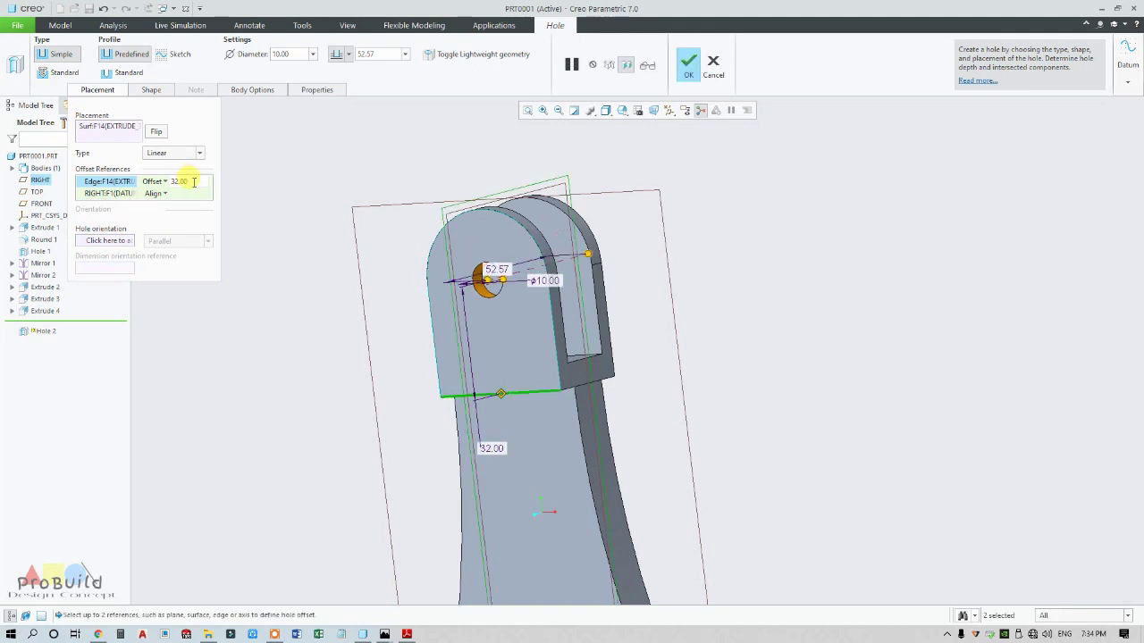
Check the hole size in the drawing and set the hole's diameter to 15
scroll(722, 375, down, 4)
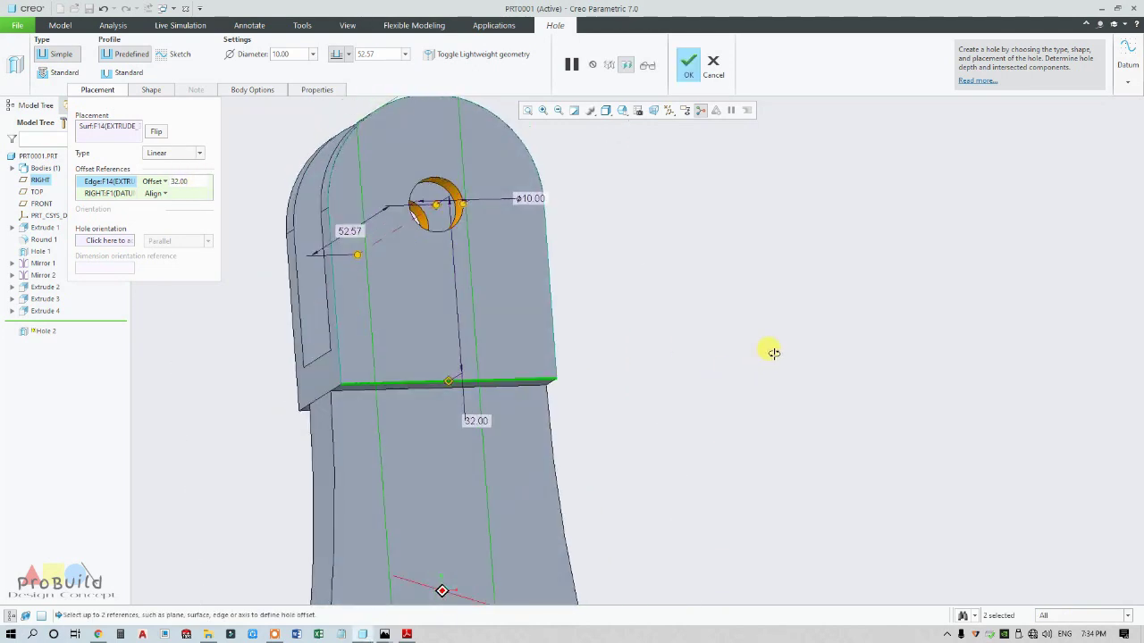
middle_drag(724, 367, 681, 392)
scroll(614, 411, up, 3)
middle_drag(613, 411, 488, 363)
click(151, 90)
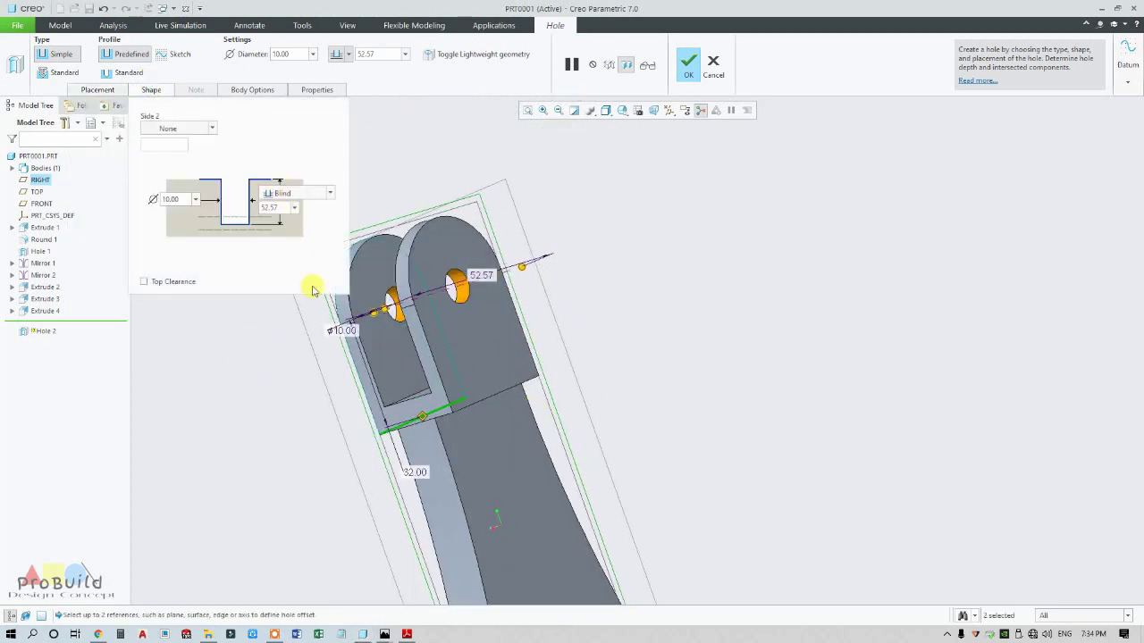
click(407, 635)
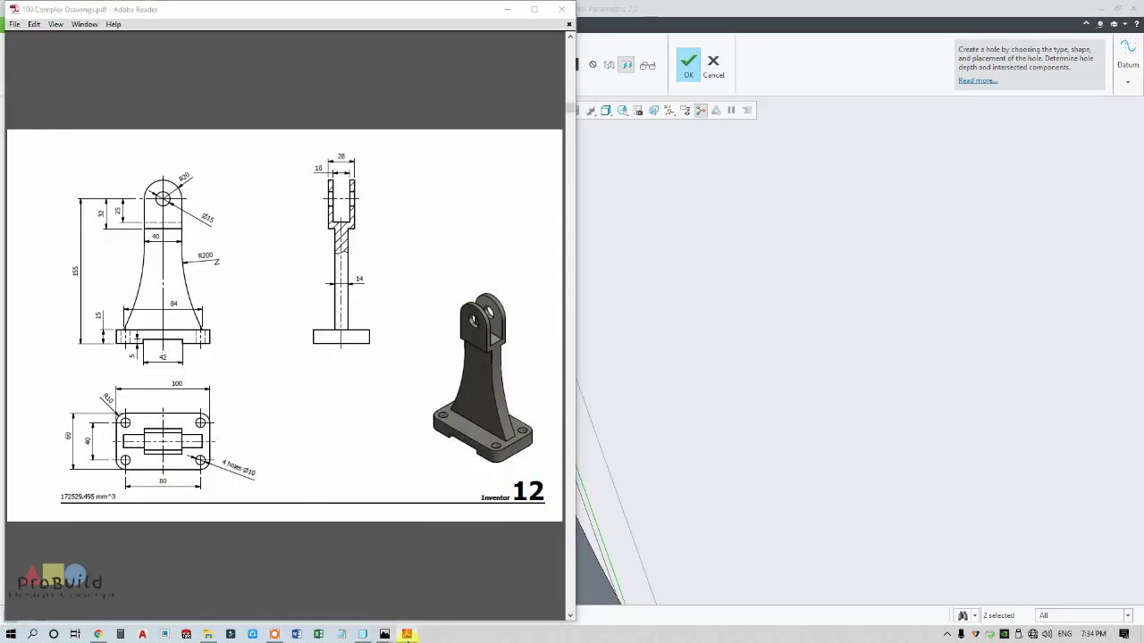
click(408, 635)
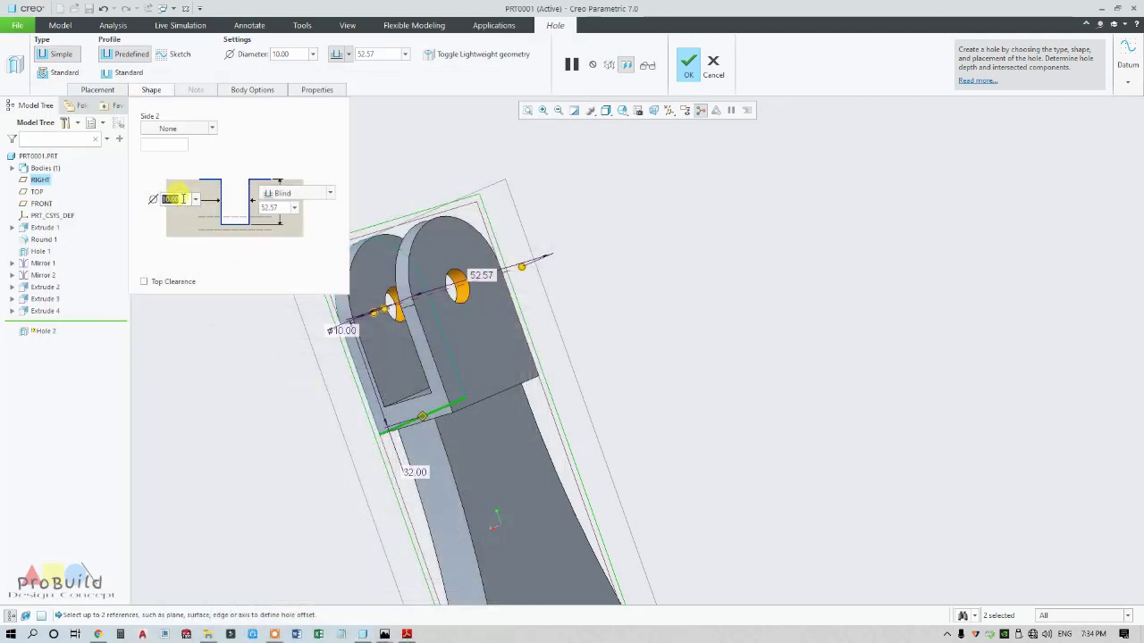
text(15)
key(Return)
Set the hole's depth to To Selected, ending at the opposite outer face of the fork, and complete the hole
click(281, 193)
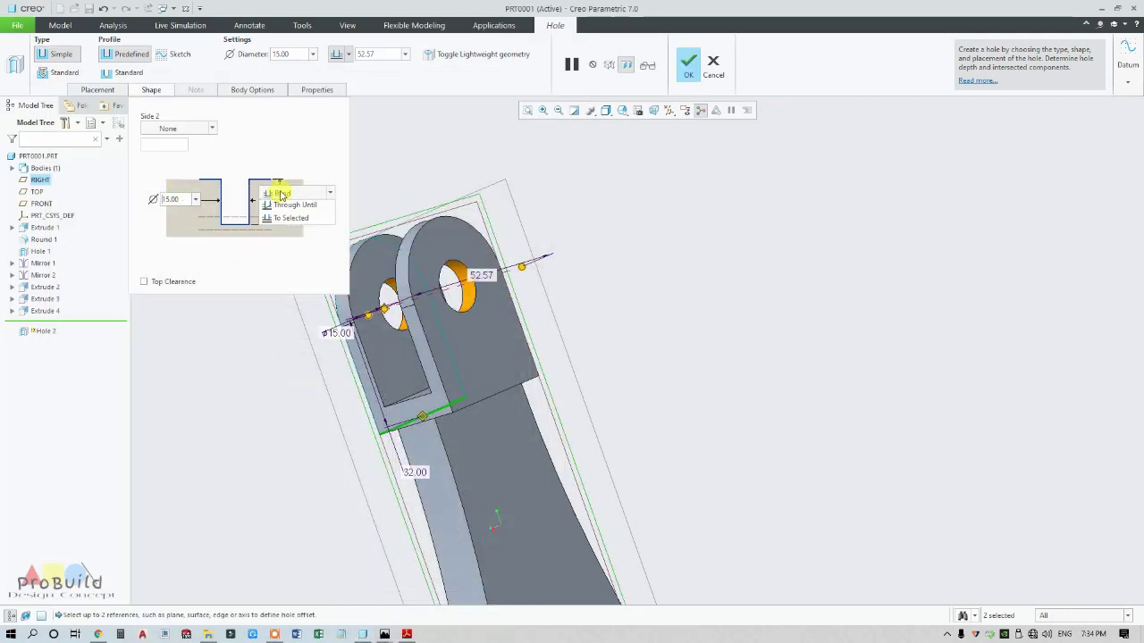
click(291, 271)
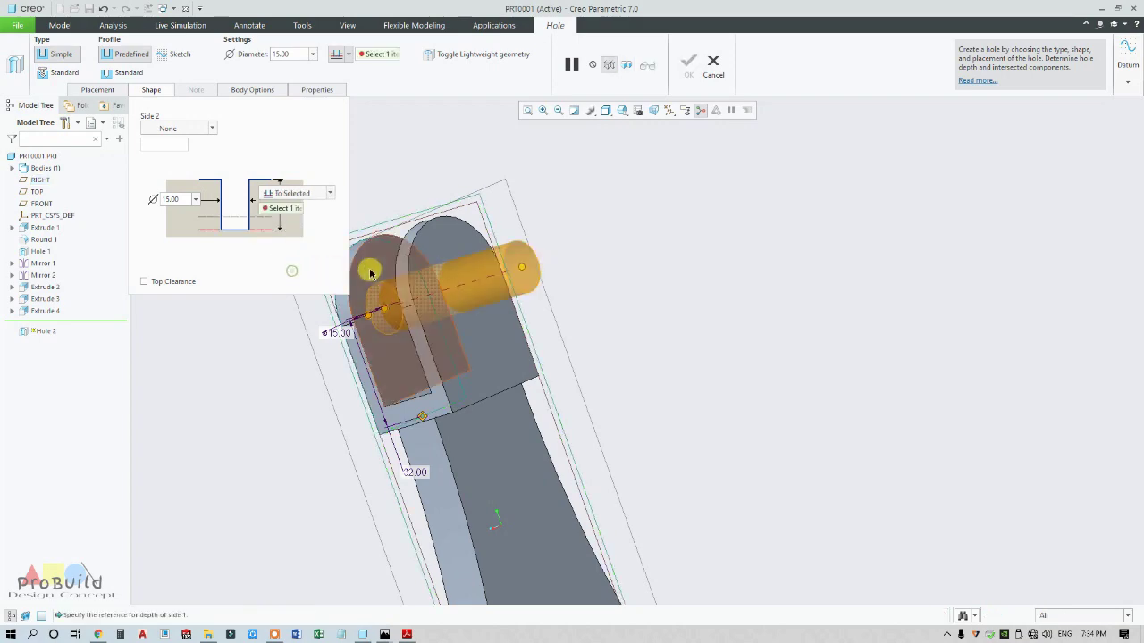
click(476, 353)
scroll(476, 352, up, 3)
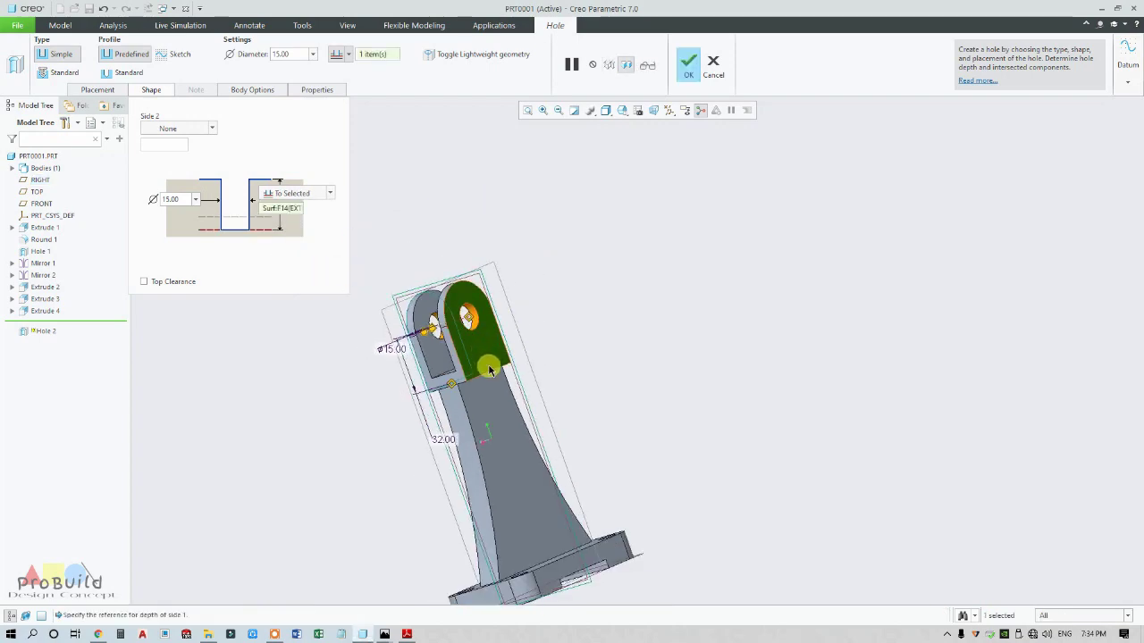
scroll(491, 369, down, 3)
middle_drag(491, 369, 574, 374)
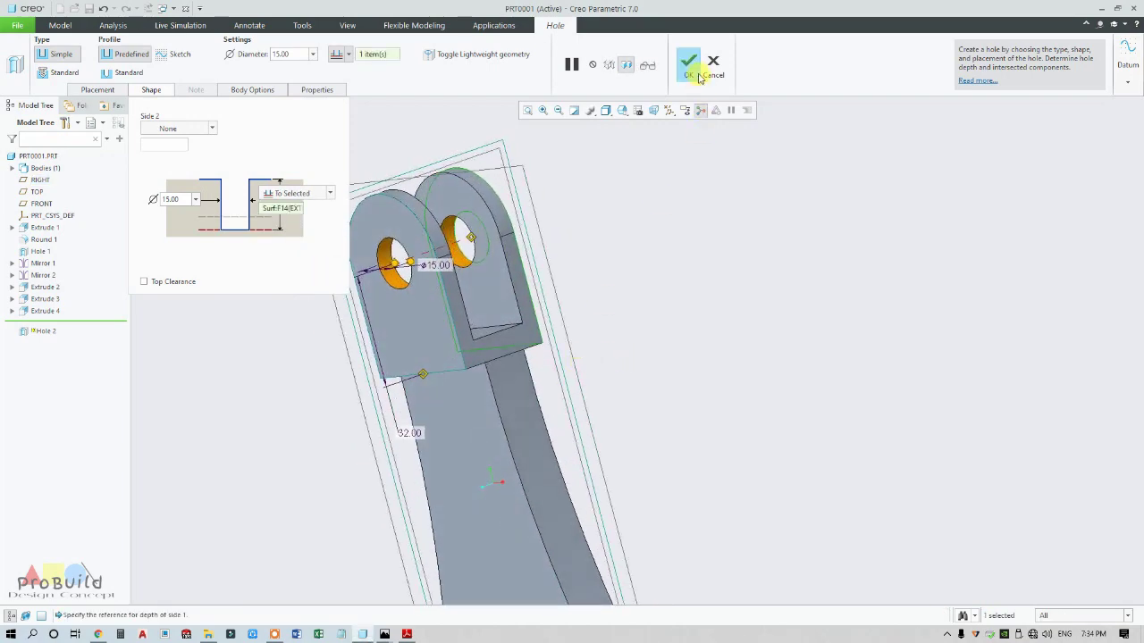
click(690, 68)
Apply the blue appearance to the whole part, using the Part selection filter
scroll(608, 307, up, 5)
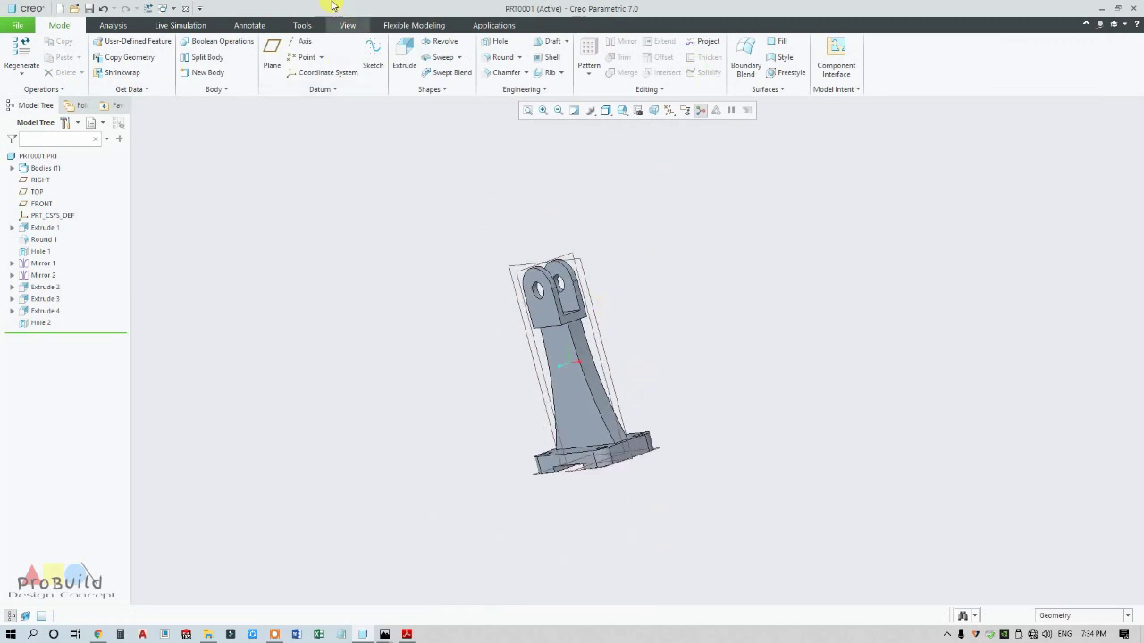
click(347, 25)
click(122, 68)
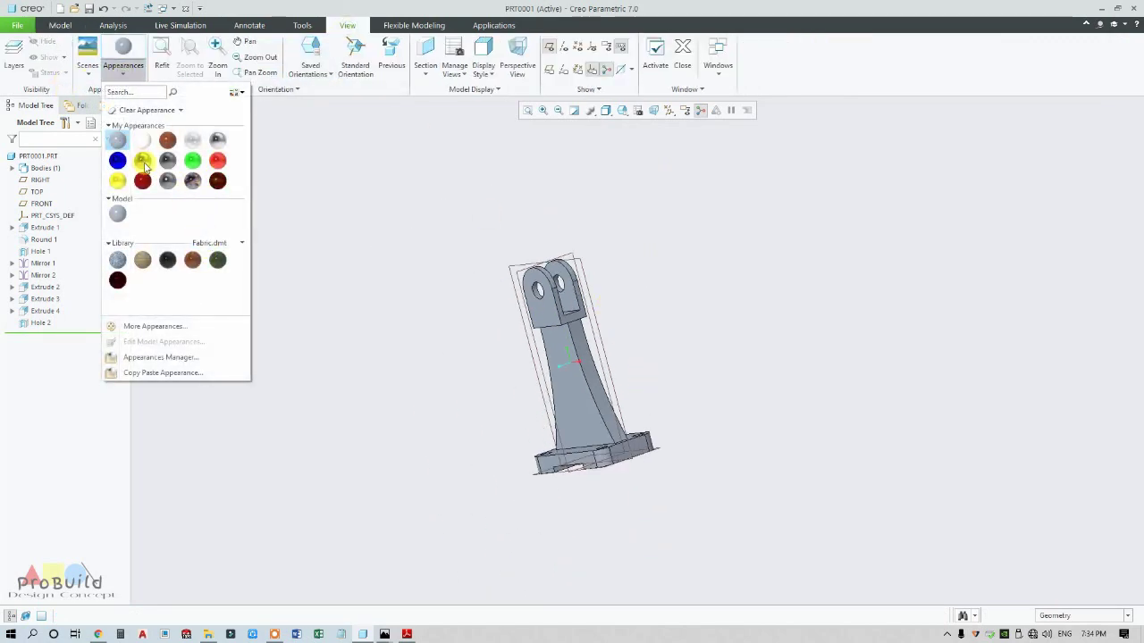
click(116, 161)
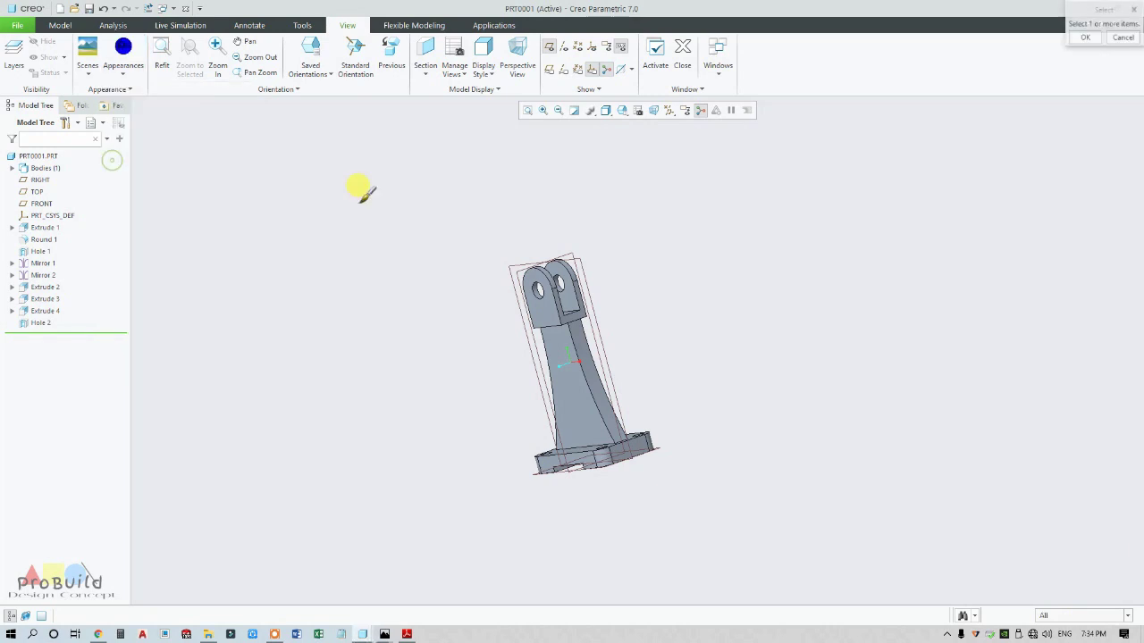
click(1046, 616)
click(1048, 604)
click(588, 332)
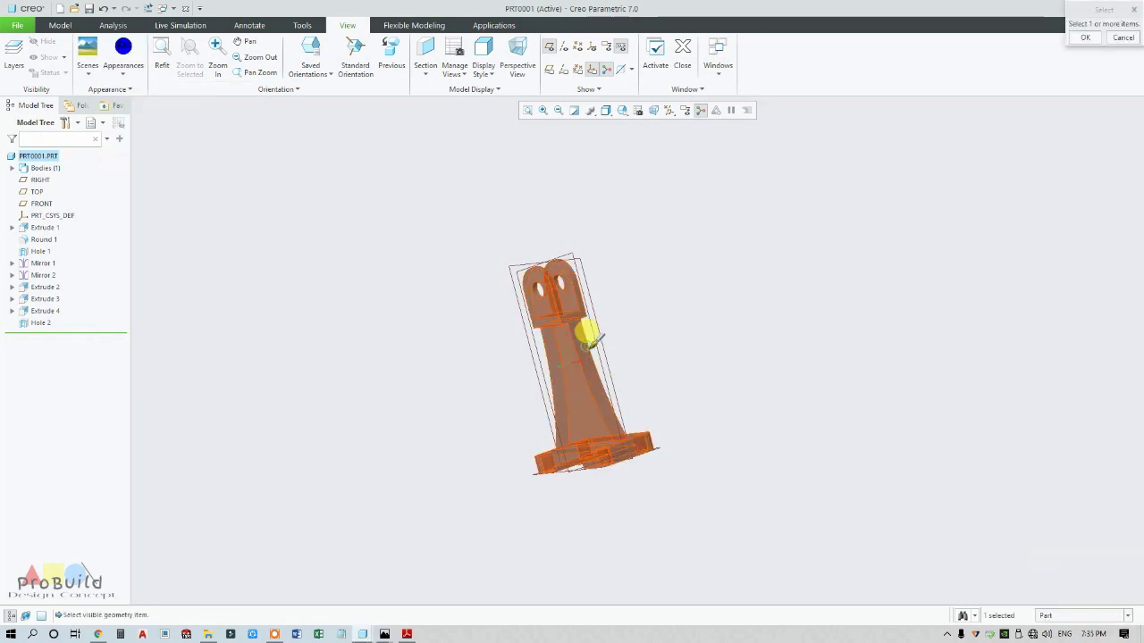
middle_click(586, 332)
scroll(536, 352, down, 3)
mouse_move(533, 352)
middle_down()
mouse_move(601, 374)
mouse_move(697, 370)
mouse_move(640, 396)
mouse_move(653, 426)
mouse_move(657, 390)
mouse_move(552, 383)
middle_up()
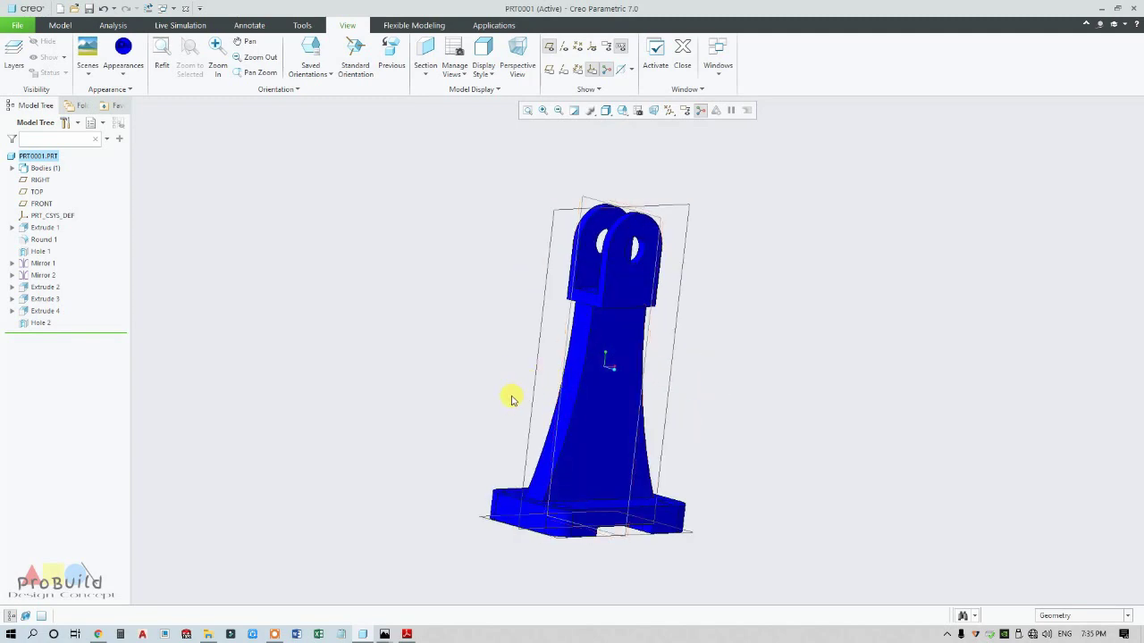